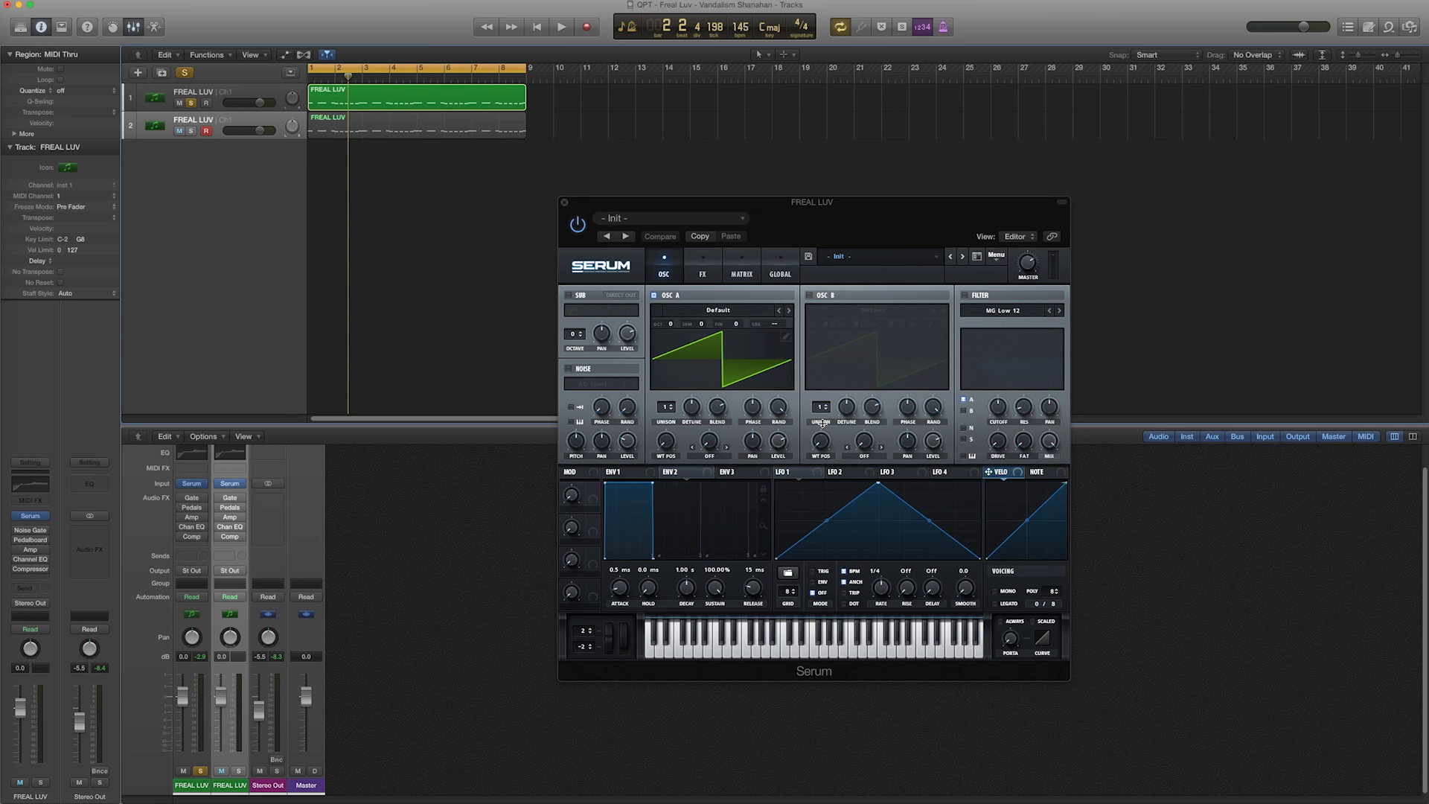
# Play the first FREAL LUV track as the reference sound, then return the playhead to the project start.
pyautogui.press('Return')
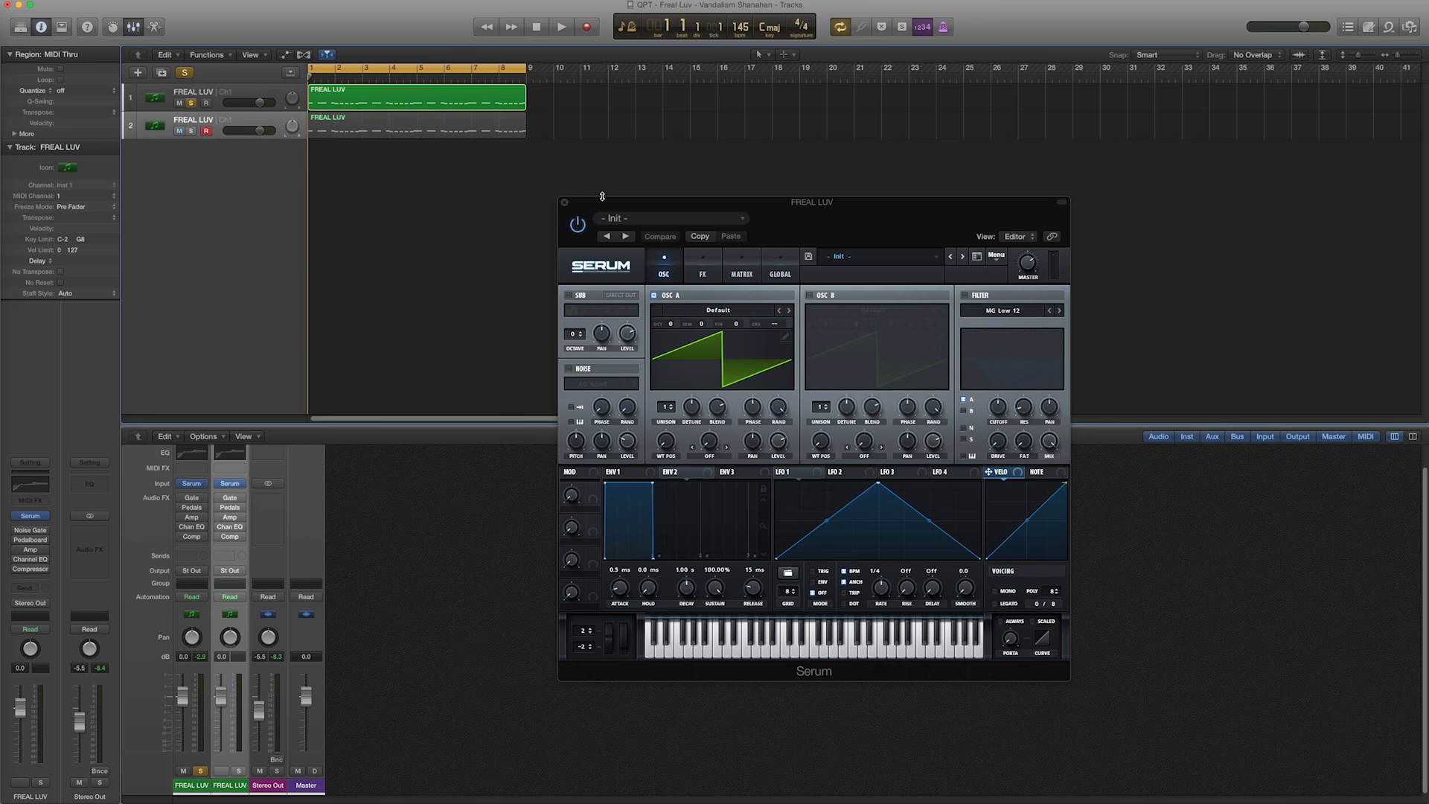
pyautogui.moveTo(627, 208); pyautogui.dragTo(635, 170)
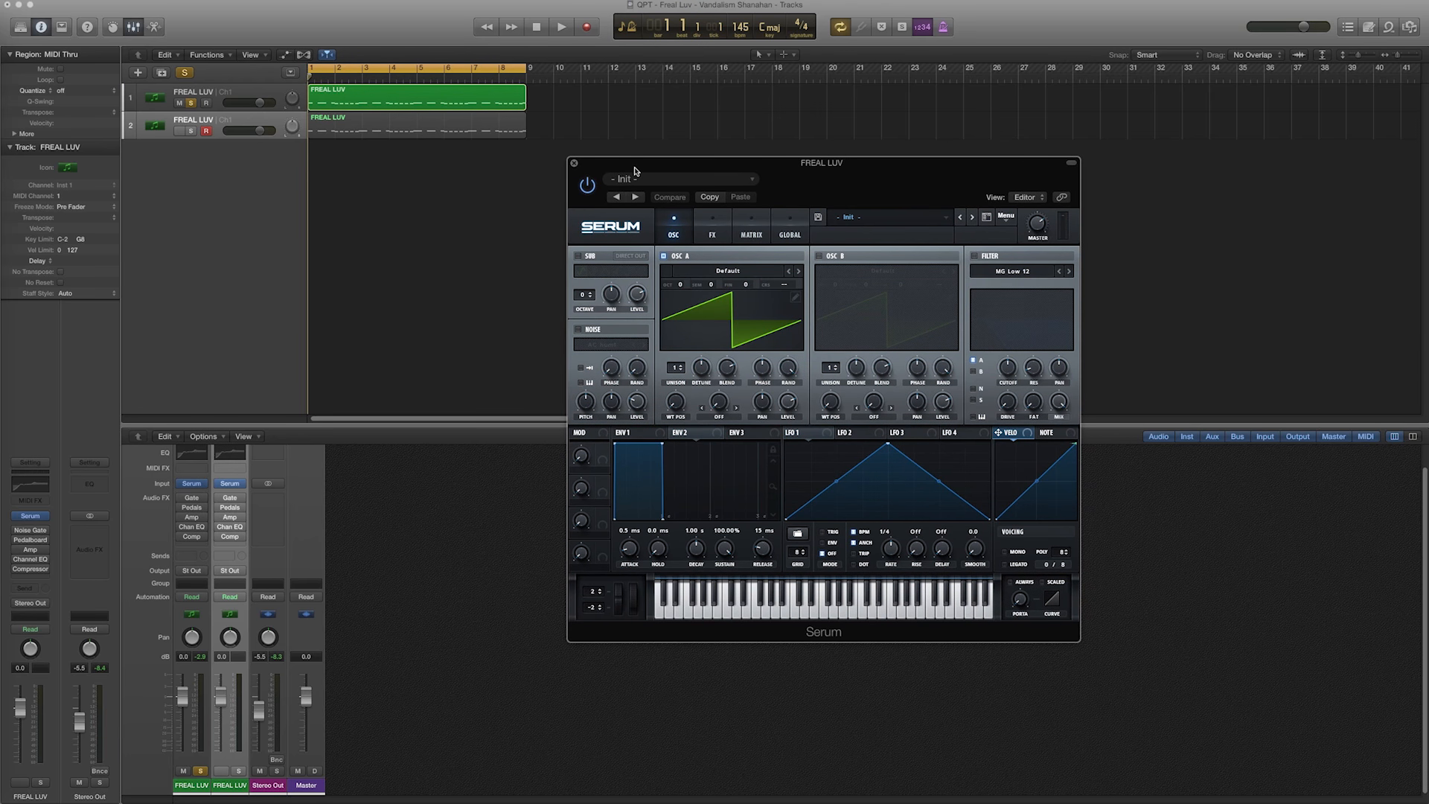
pyautogui.moveTo(636, 170); pyautogui.dragTo(635, 158)
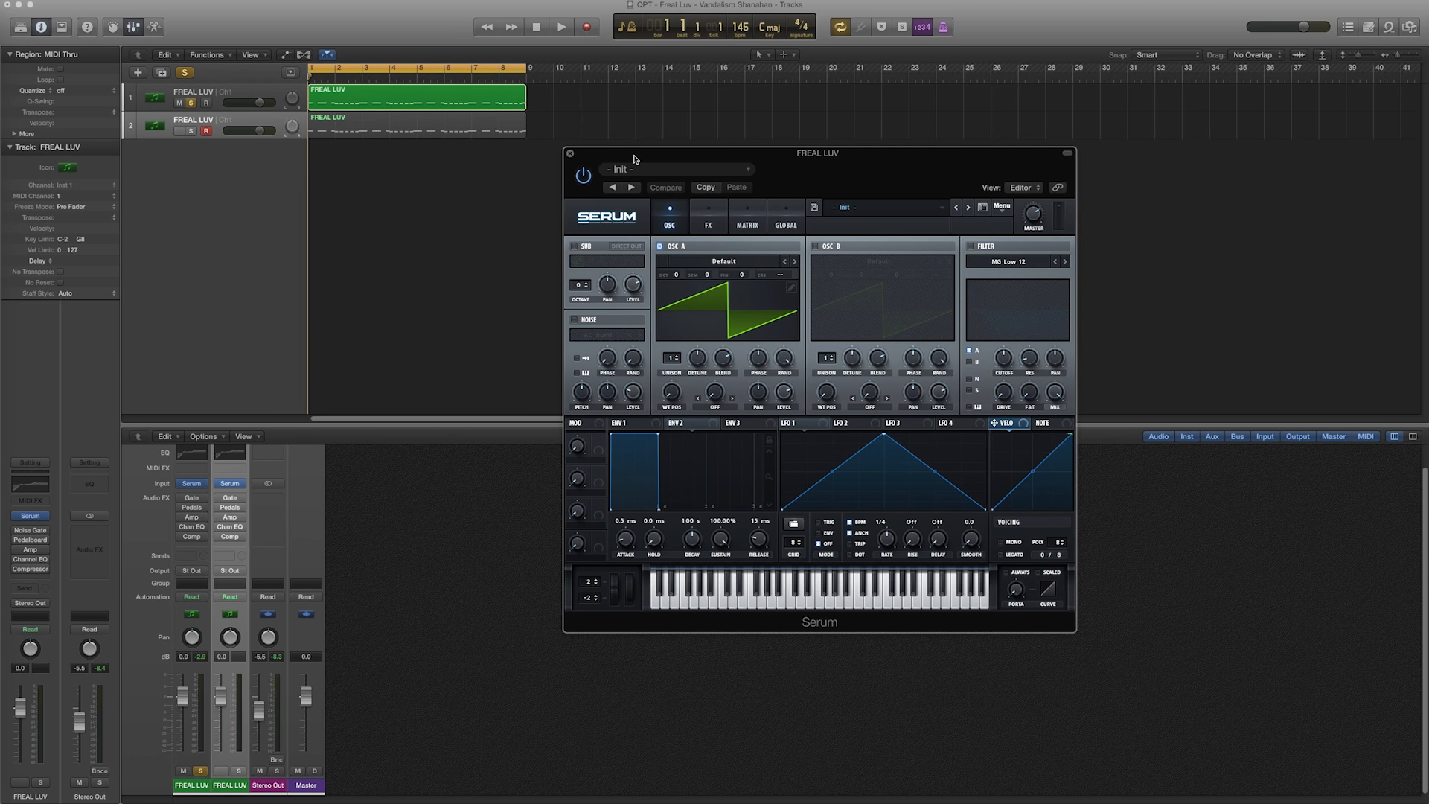
pyautogui.click(228, 95)
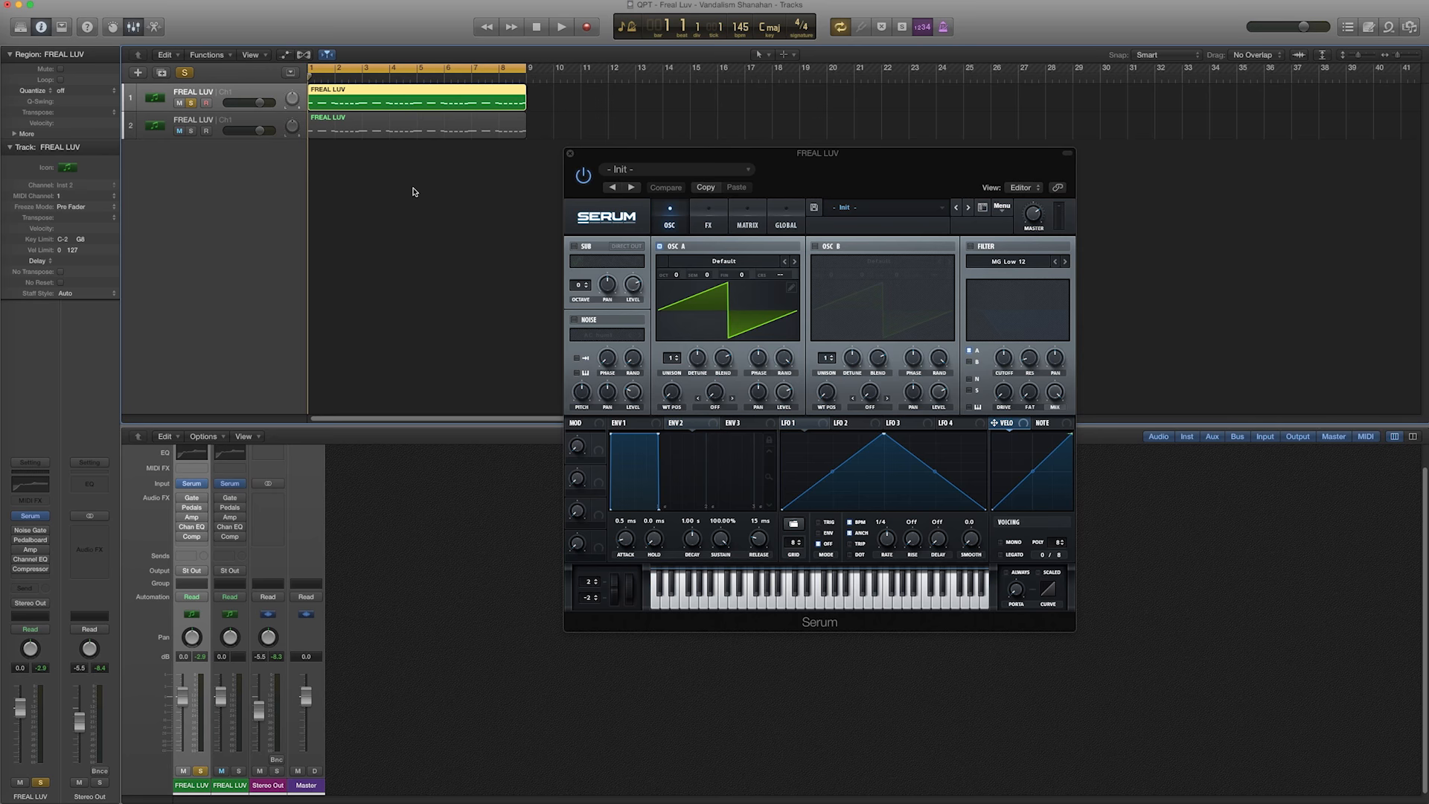
pyautogui.press('space')
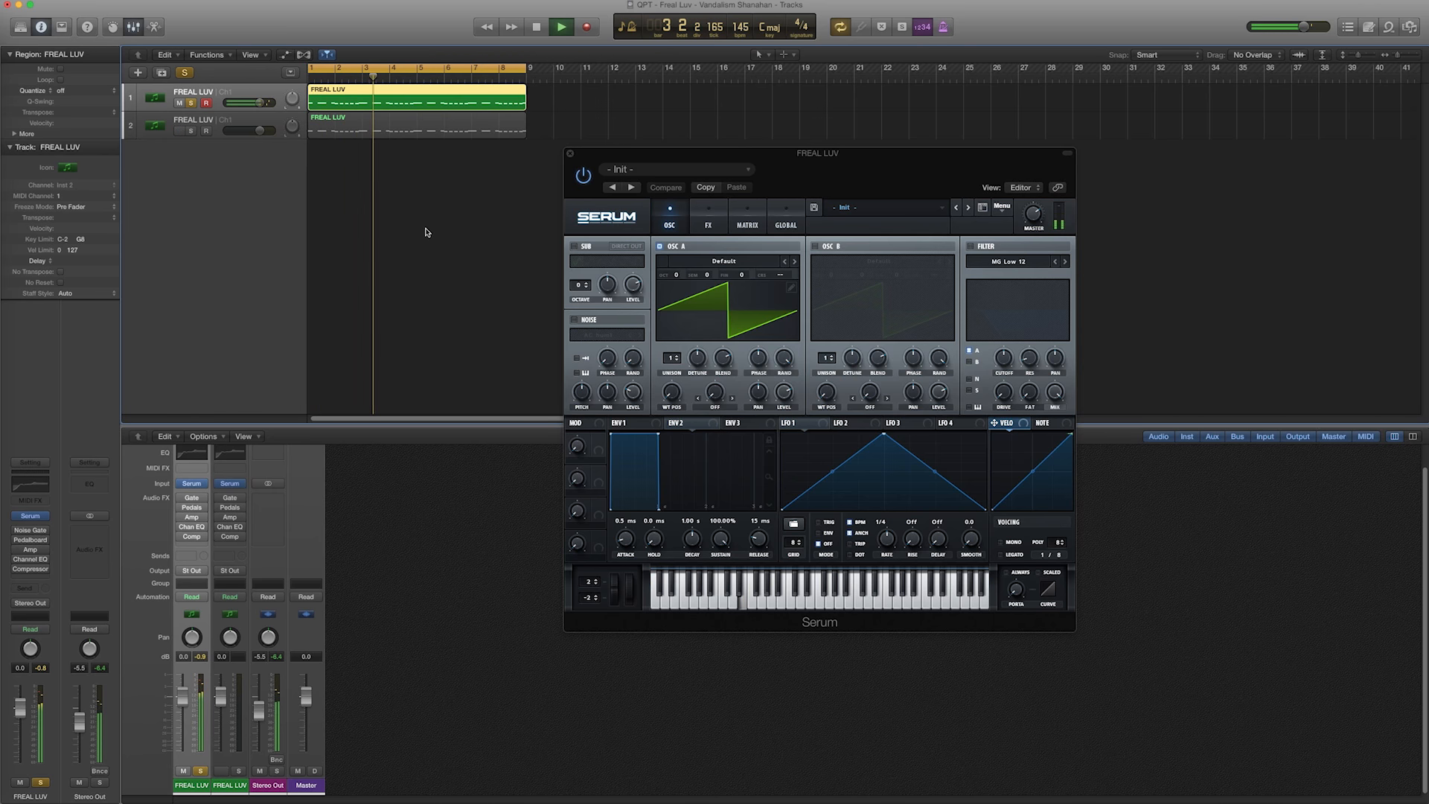
pyautogui.press('space')
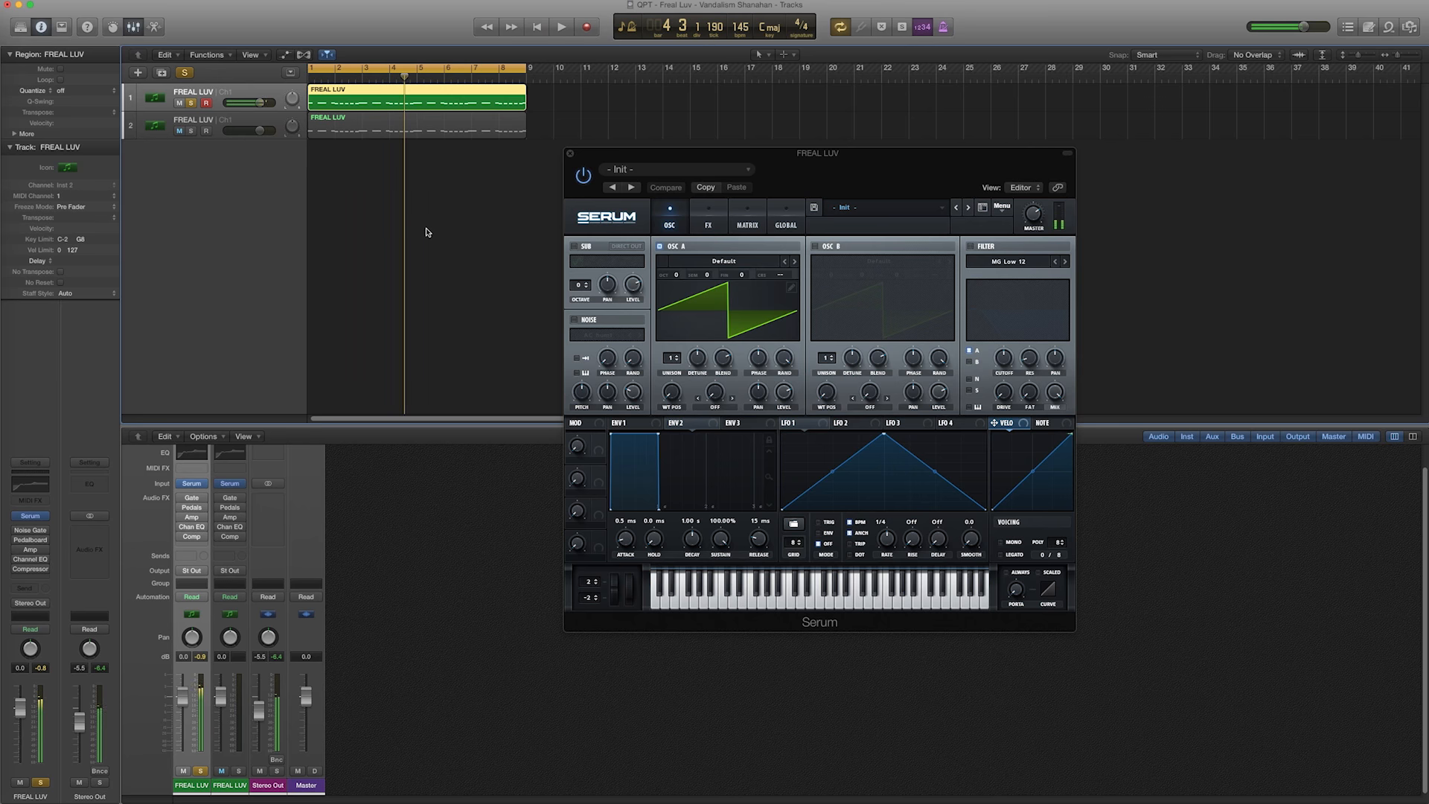
pyautogui.click(439, 212)
pyautogui.press('Return')
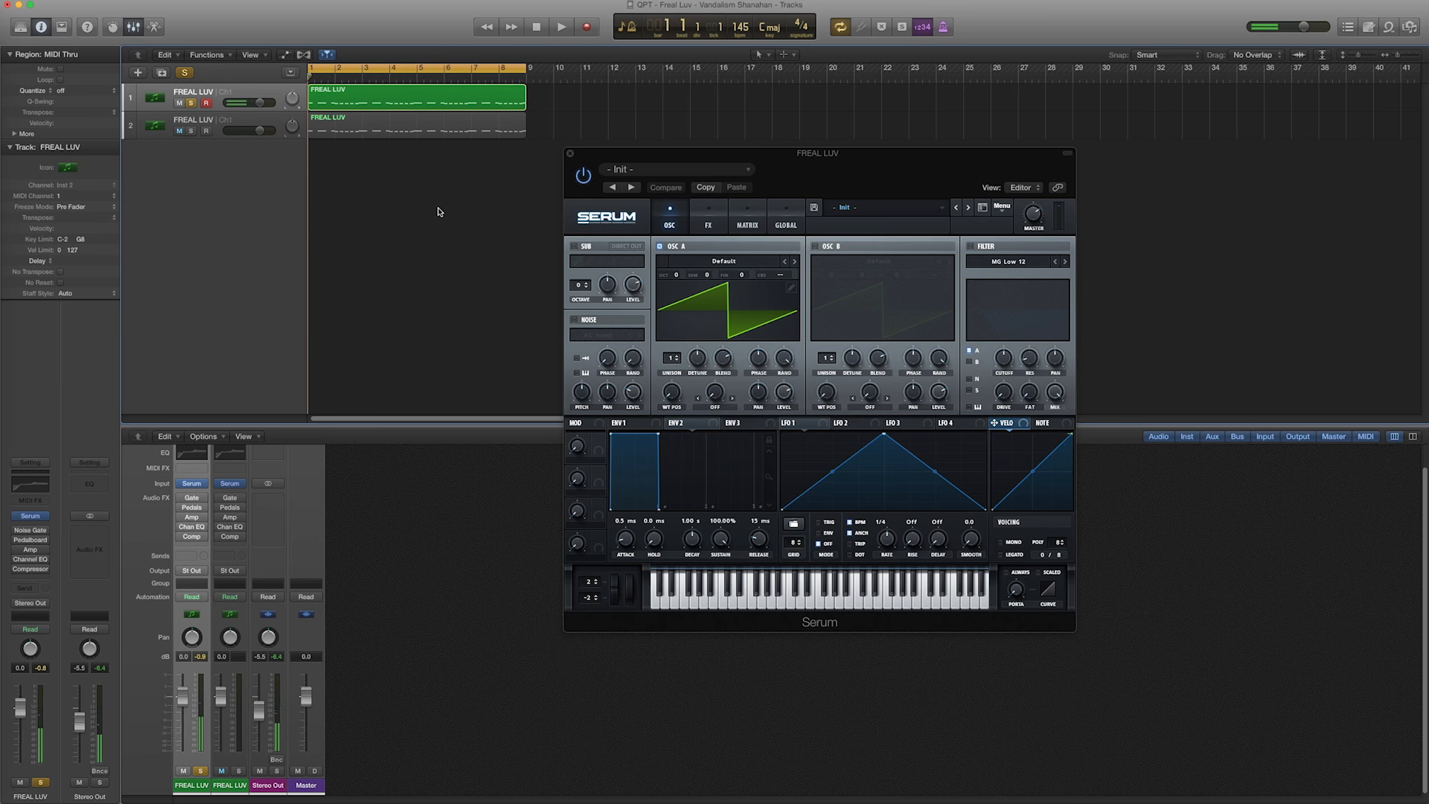
# Open the first track's FREAL LUV region in the piano roll, then select the second FREAL LUV track.
pyautogui.doubleClick(388, 96)
pyautogui.moveTo(606, 146); pyautogui.dragTo(659, 94)
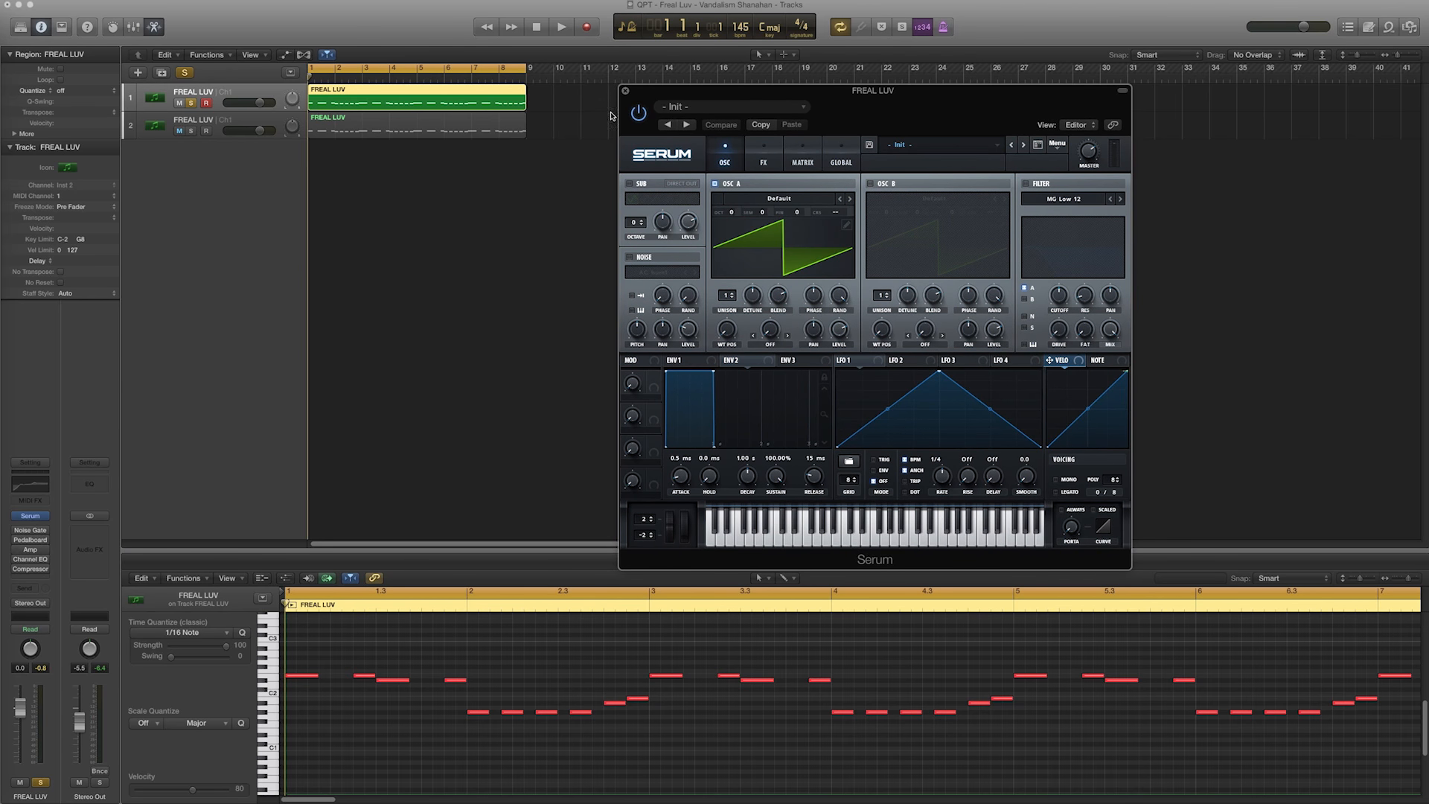
pyautogui.click(204, 123)
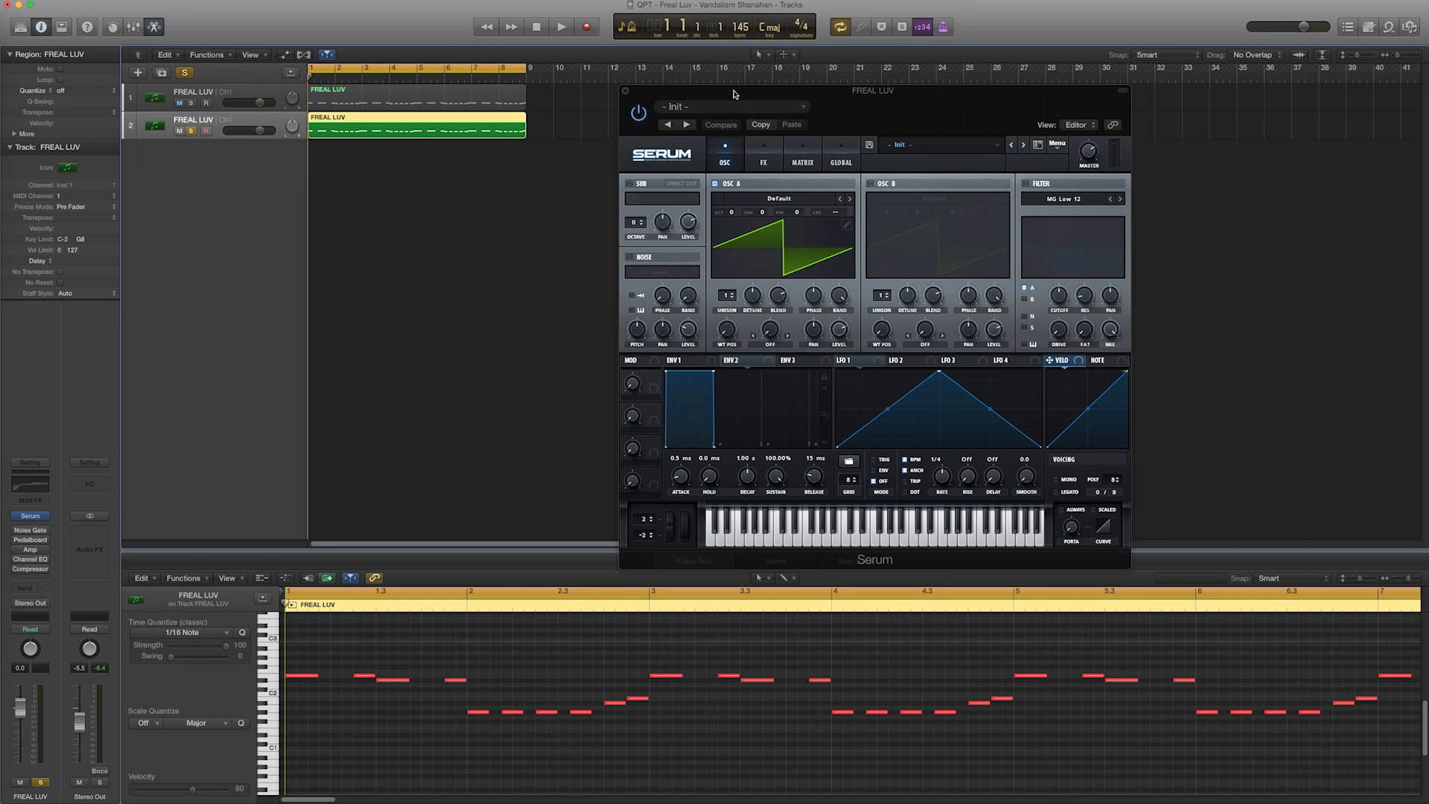
pyautogui.moveTo(735, 93); pyautogui.dragTo(712, 56)
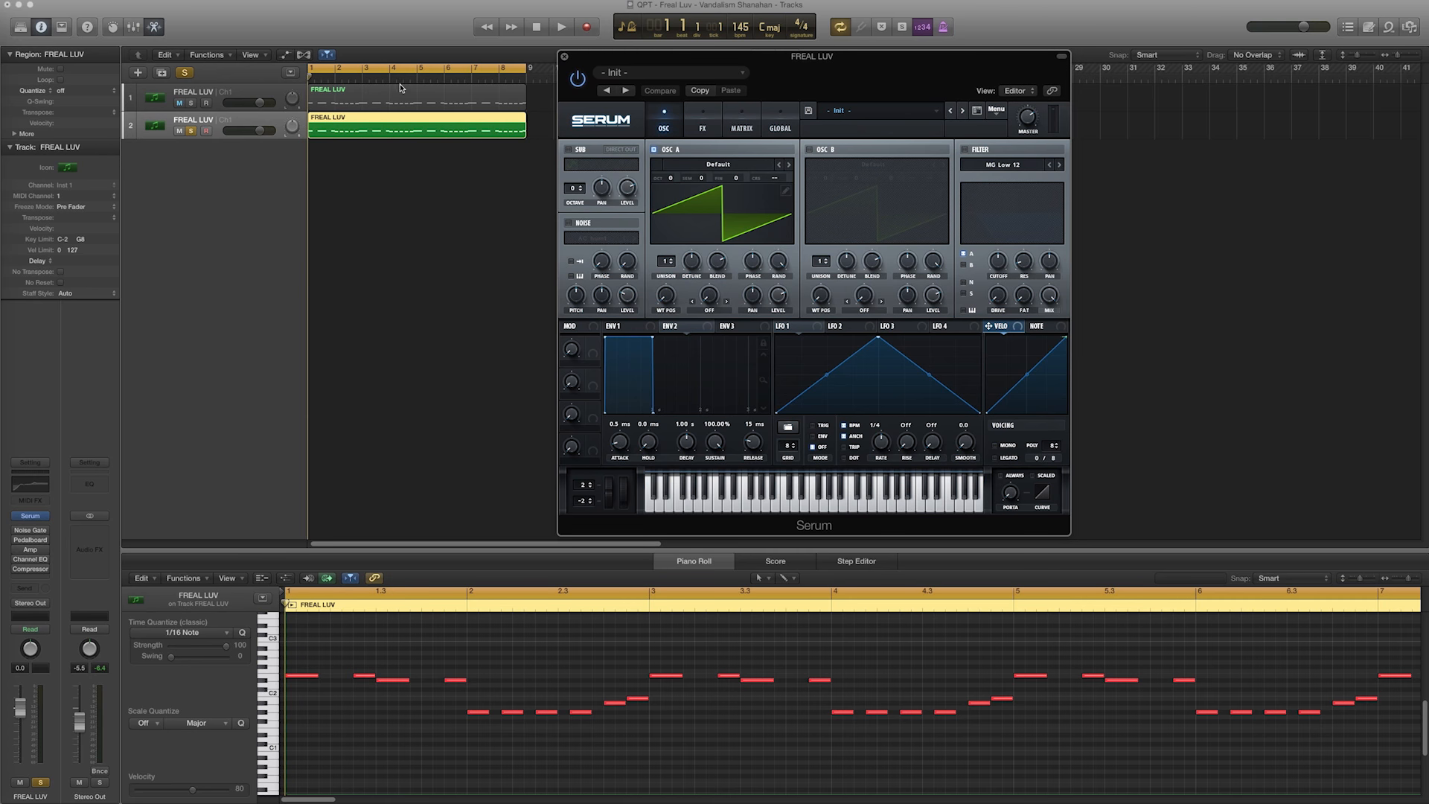
# Look over Serum's effects and oscillator pages and audition the second track's Init patch.
pyautogui.click(707, 125)
pyautogui.click(677, 124)
pyautogui.moveTo(803, 58); pyautogui.dragTo(802, 71)
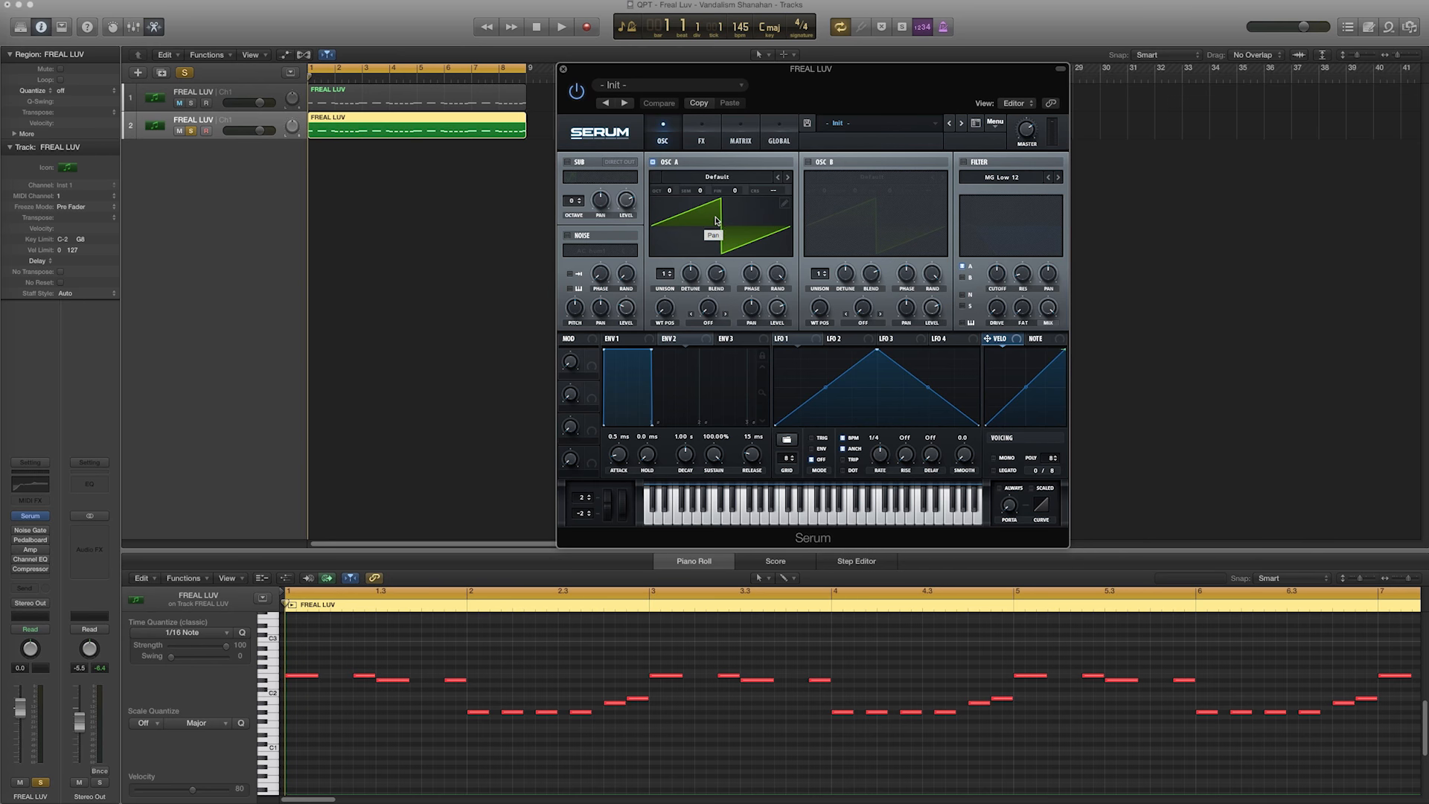
pyautogui.press('space')
pyautogui.press('space')
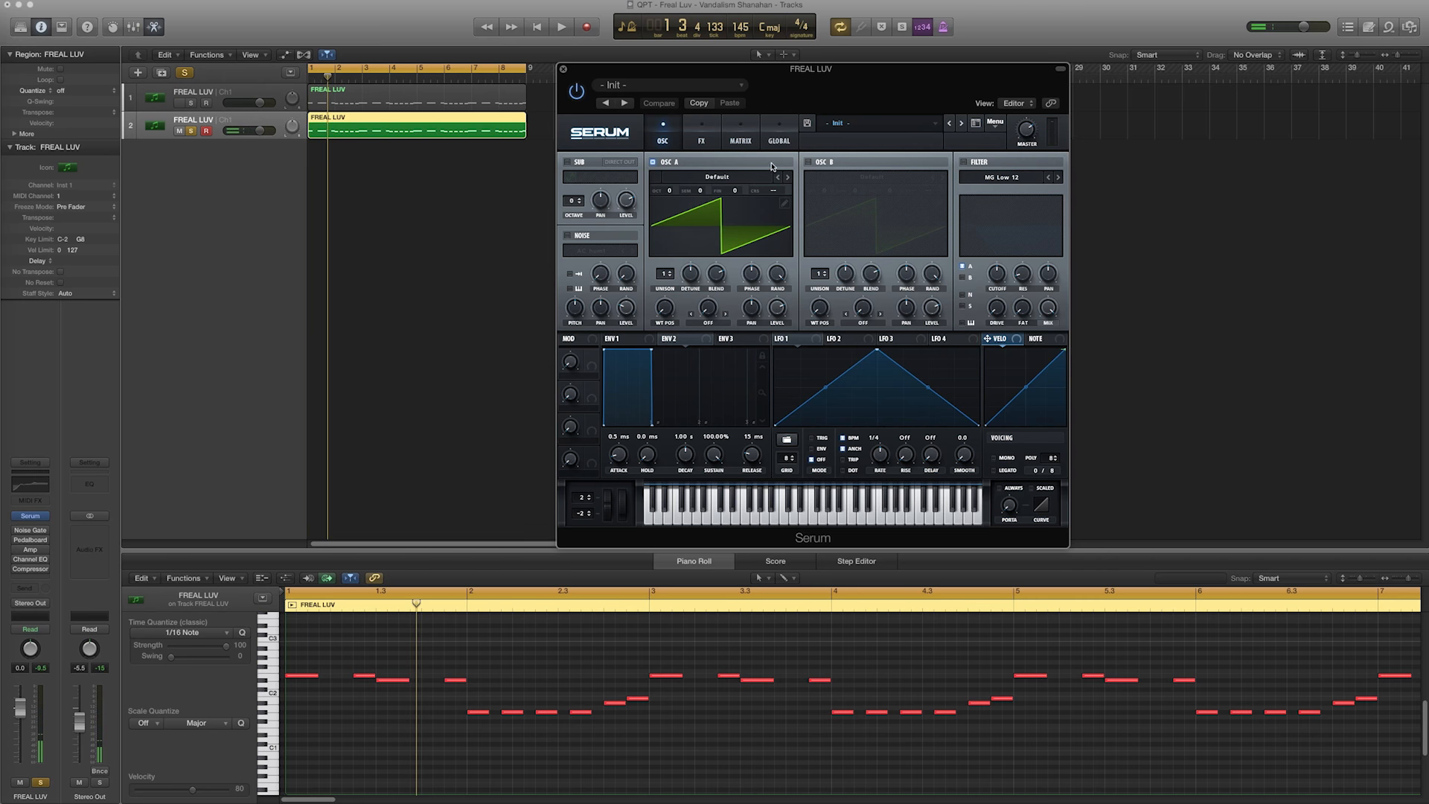
# Enable oscillator B and load the analog wavetable BSOD_Square into oscillator A.
pyautogui.click(809, 162)
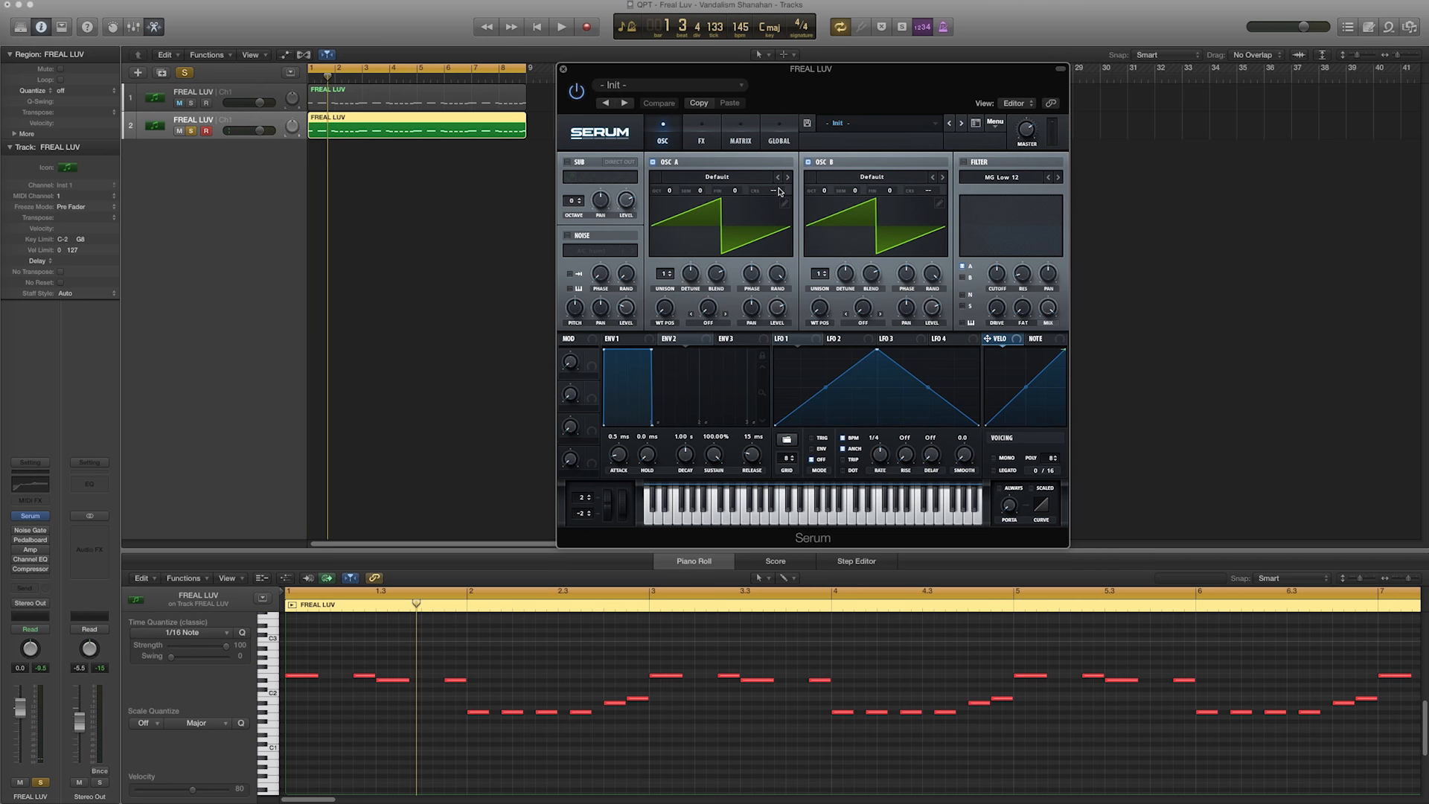
pyautogui.click(718, 179)
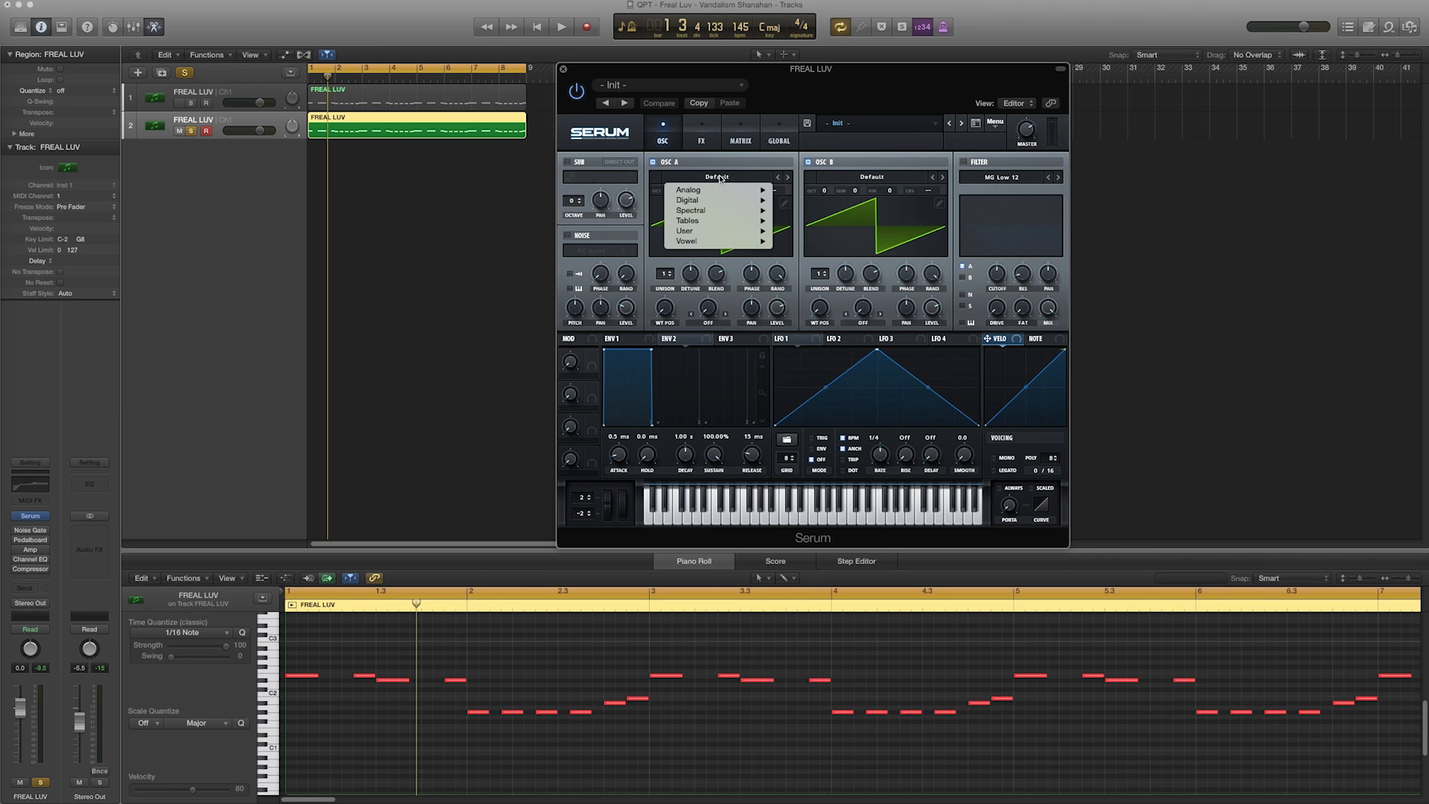
pyautogui.moveTo(721, 191)
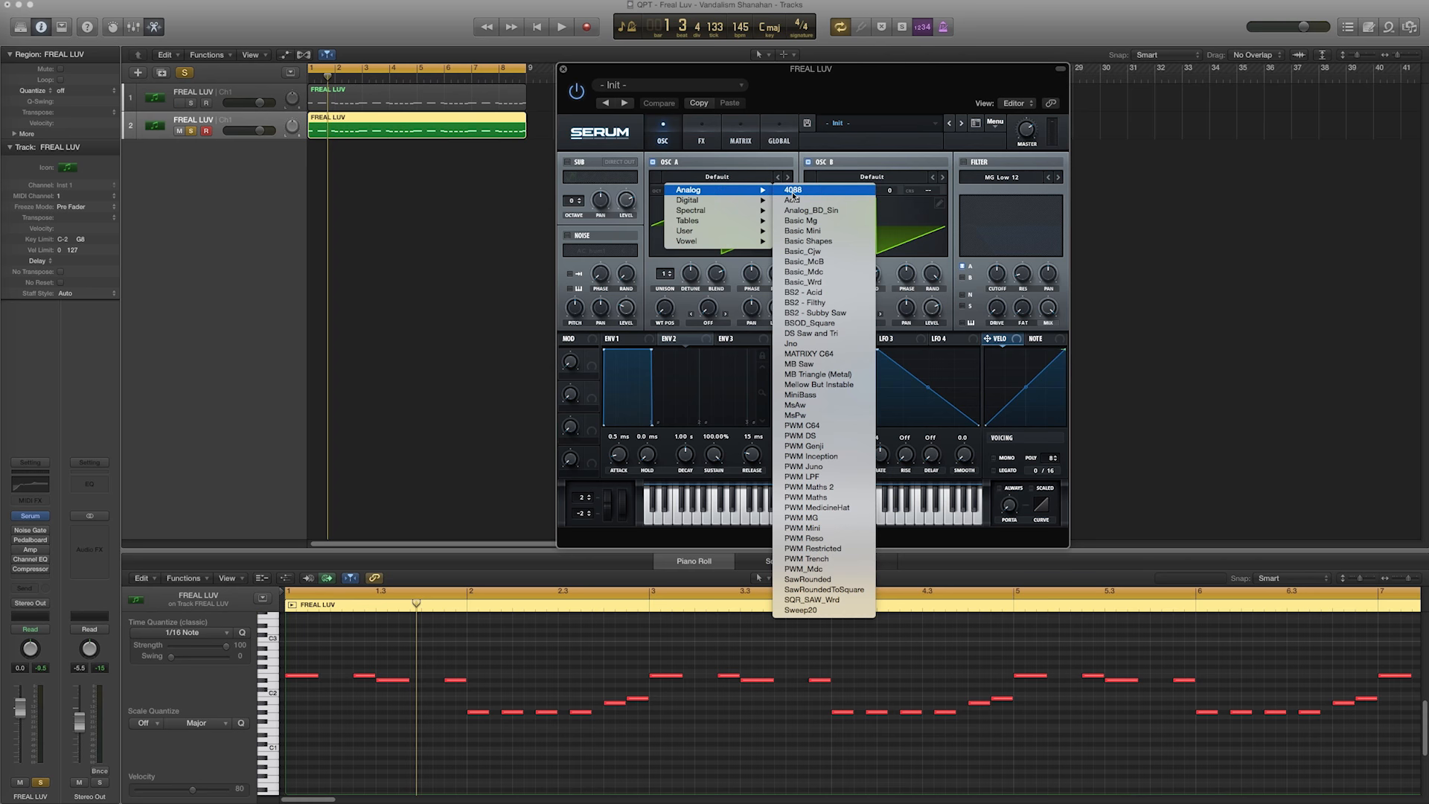
pyautogui.click(810, 324)
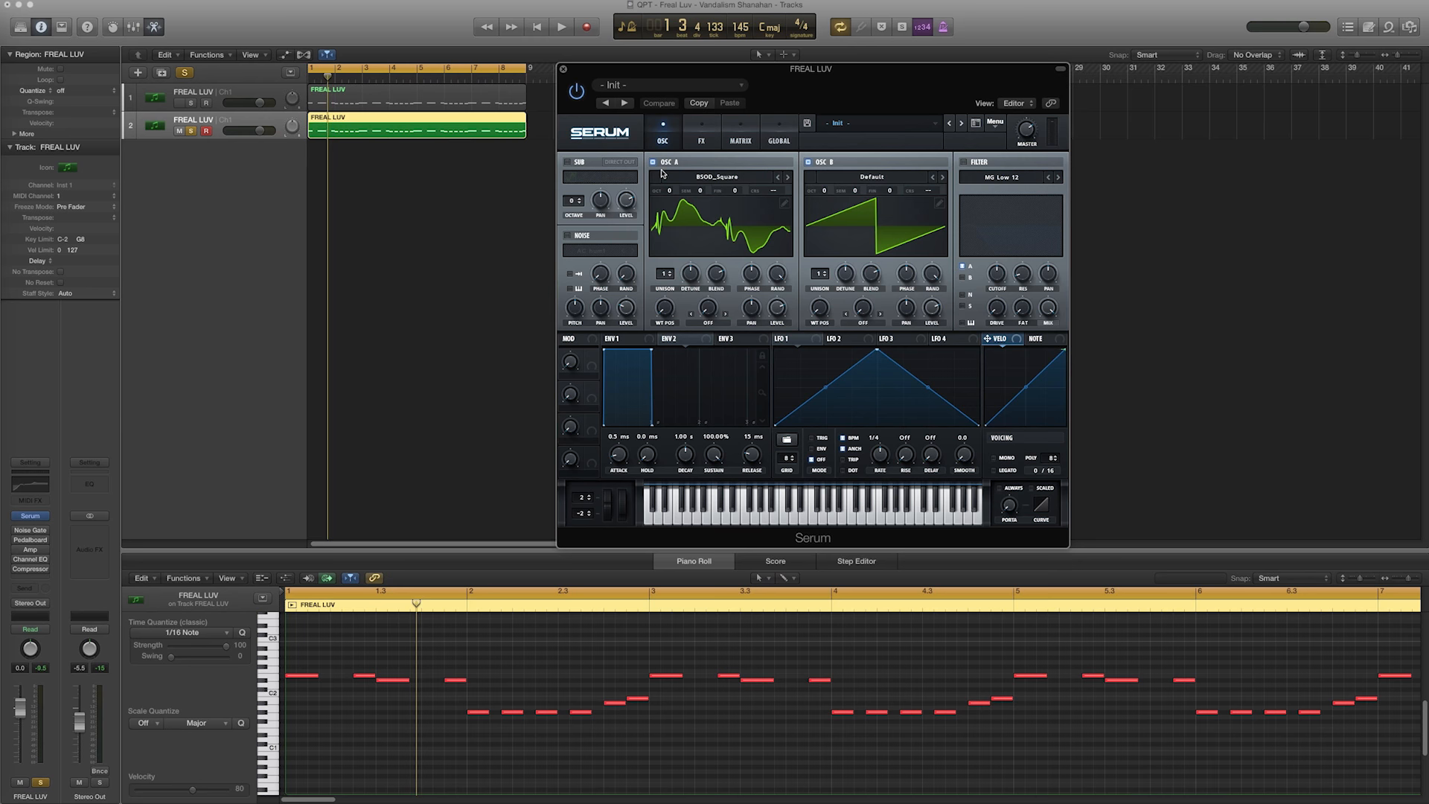
# Set oscillator A to octave -1 with 2 unison voices and blend 0, and adjust its detune.
pyautogui.click(672, 193)
pyautogui.moveTo(670, 201); pyautogui.dragTo(673, 209)
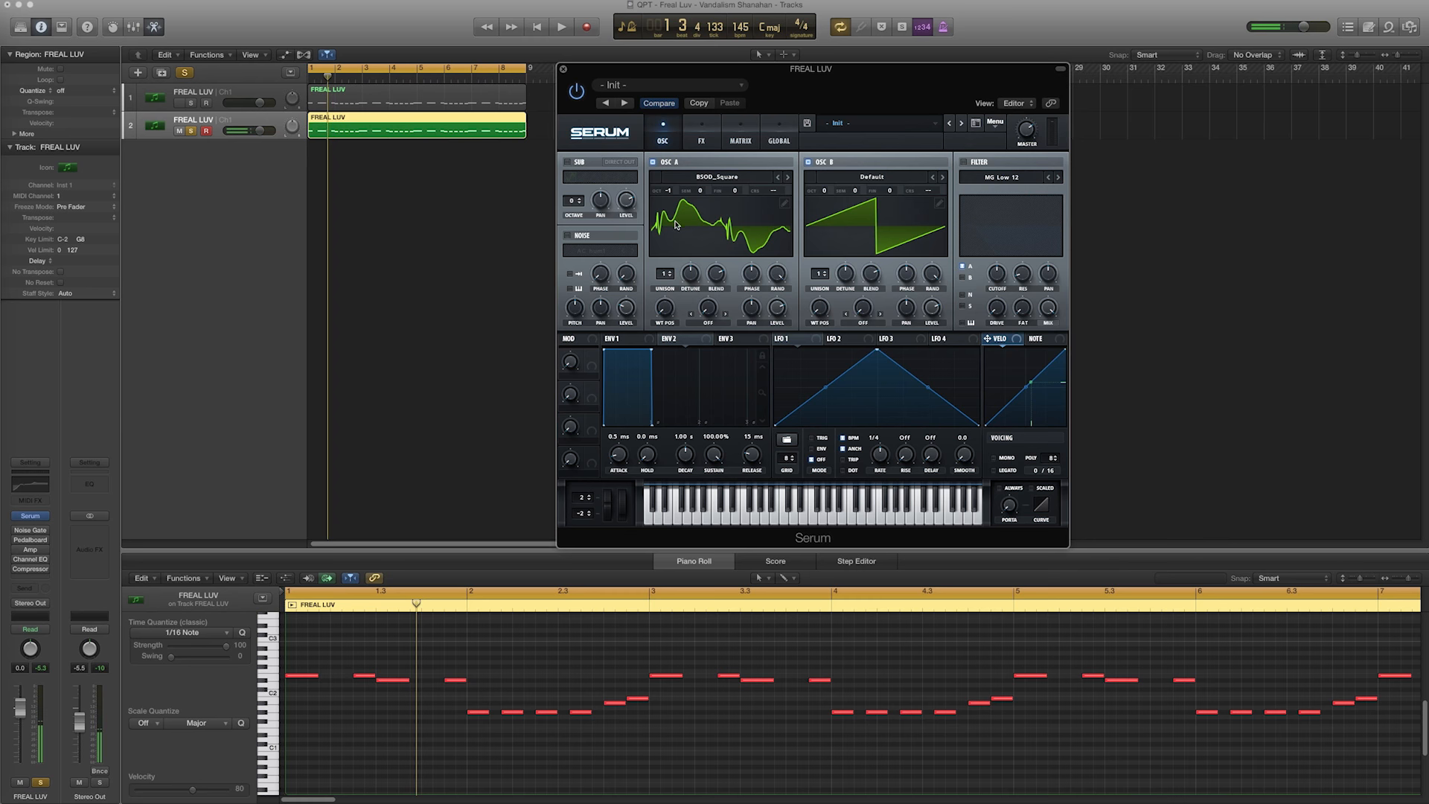
pyautogui.moveTo(665, 273); pyautogui.dragTo(695, 312)
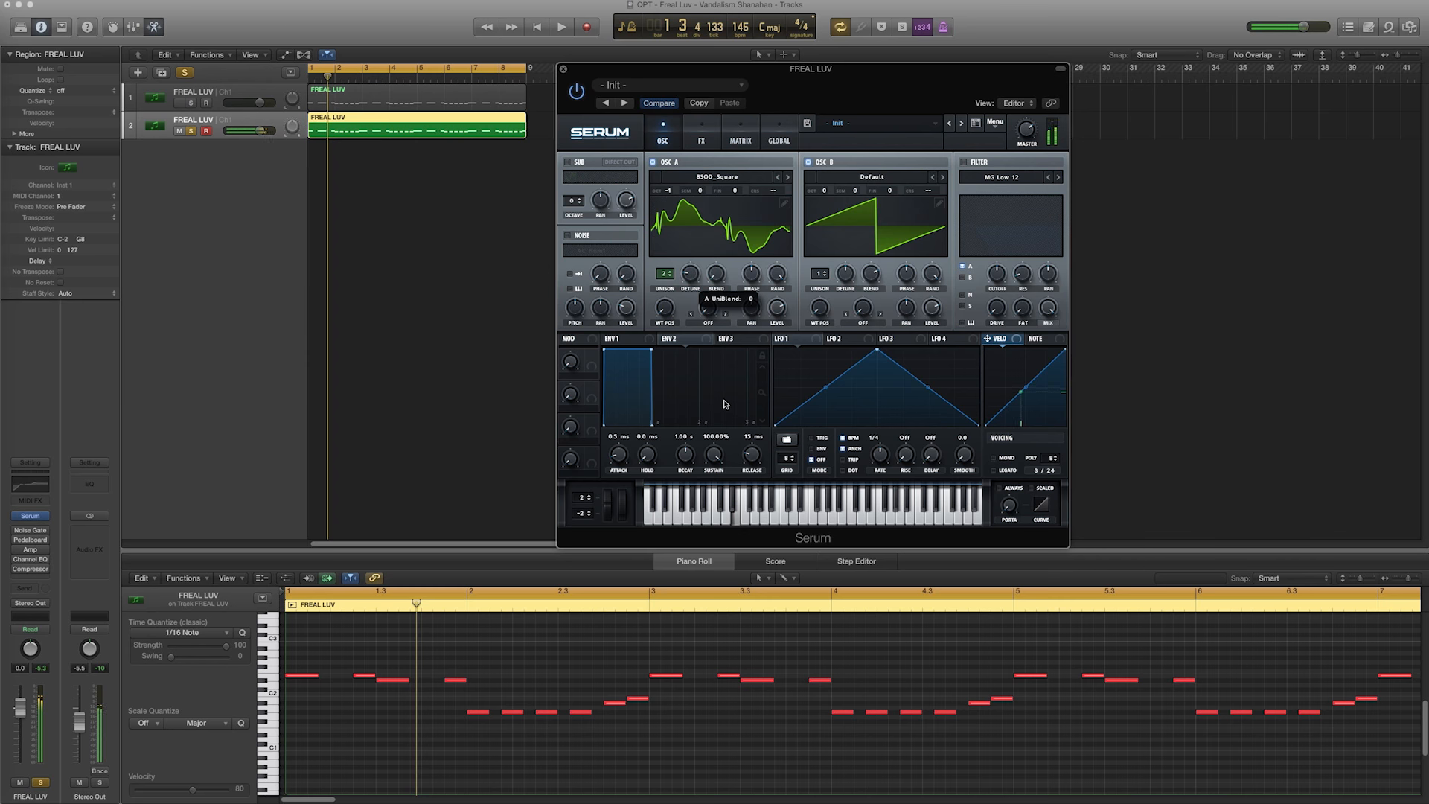
pyautogui.moveTo(692, 276)
pyautogui.mouseDown()
pyautogui.moveTo(692, 251)
pyautogui.moveTo(691, 277)
pyautogui.mouseUp()
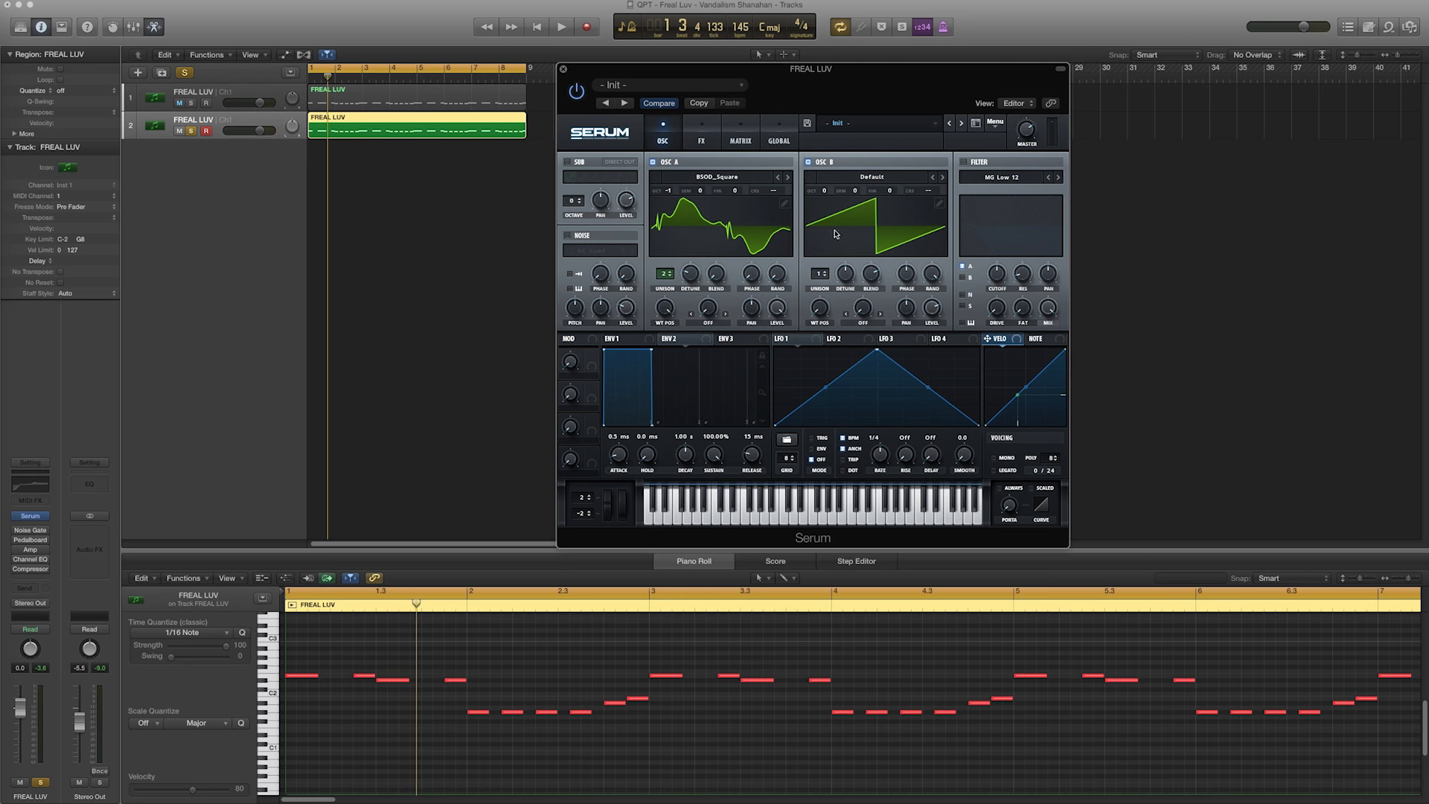
# Load the digital wavetable PerfectSQSteps into oscillator B.
pyautogui.click(875, 177)
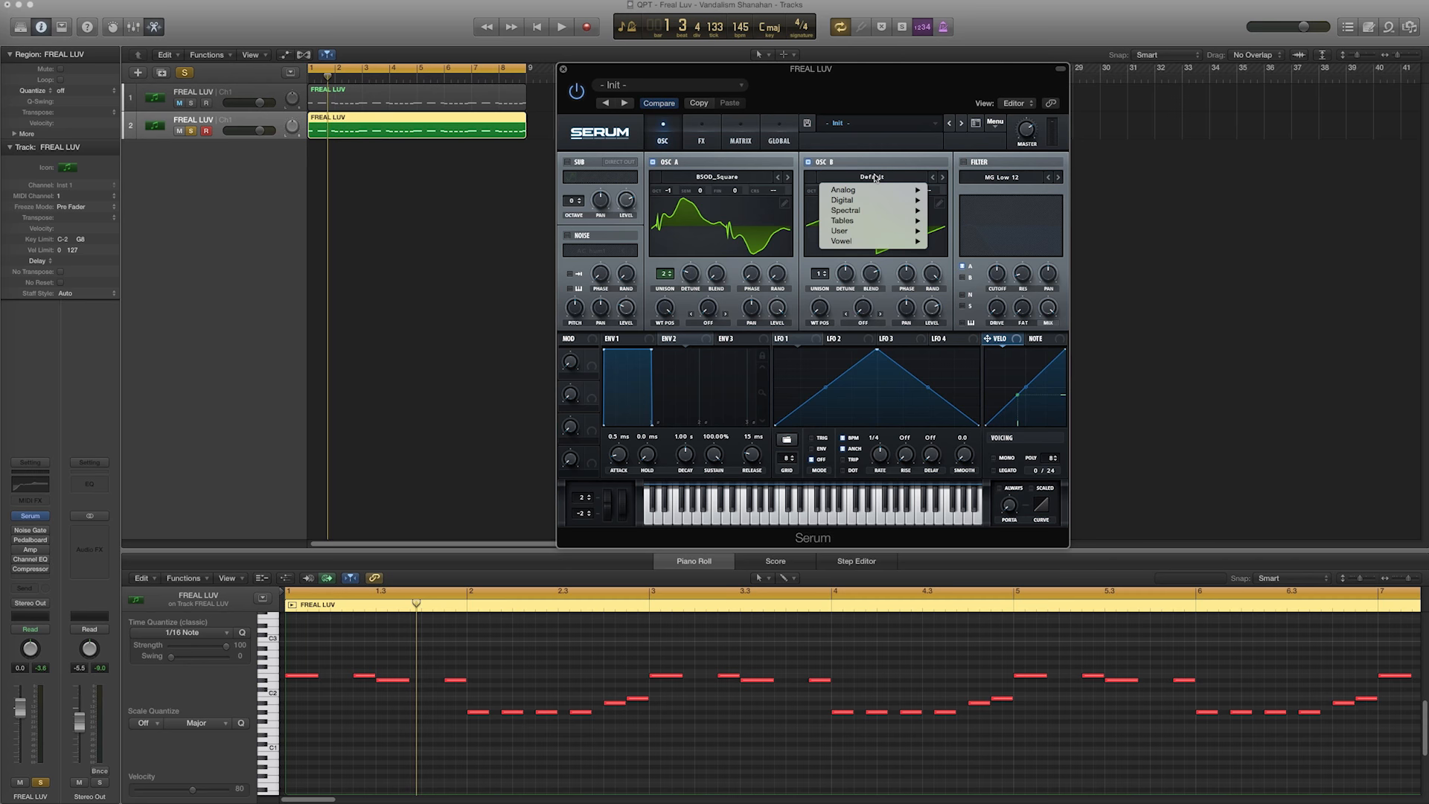
pyautogui.moveTo(872, 203)
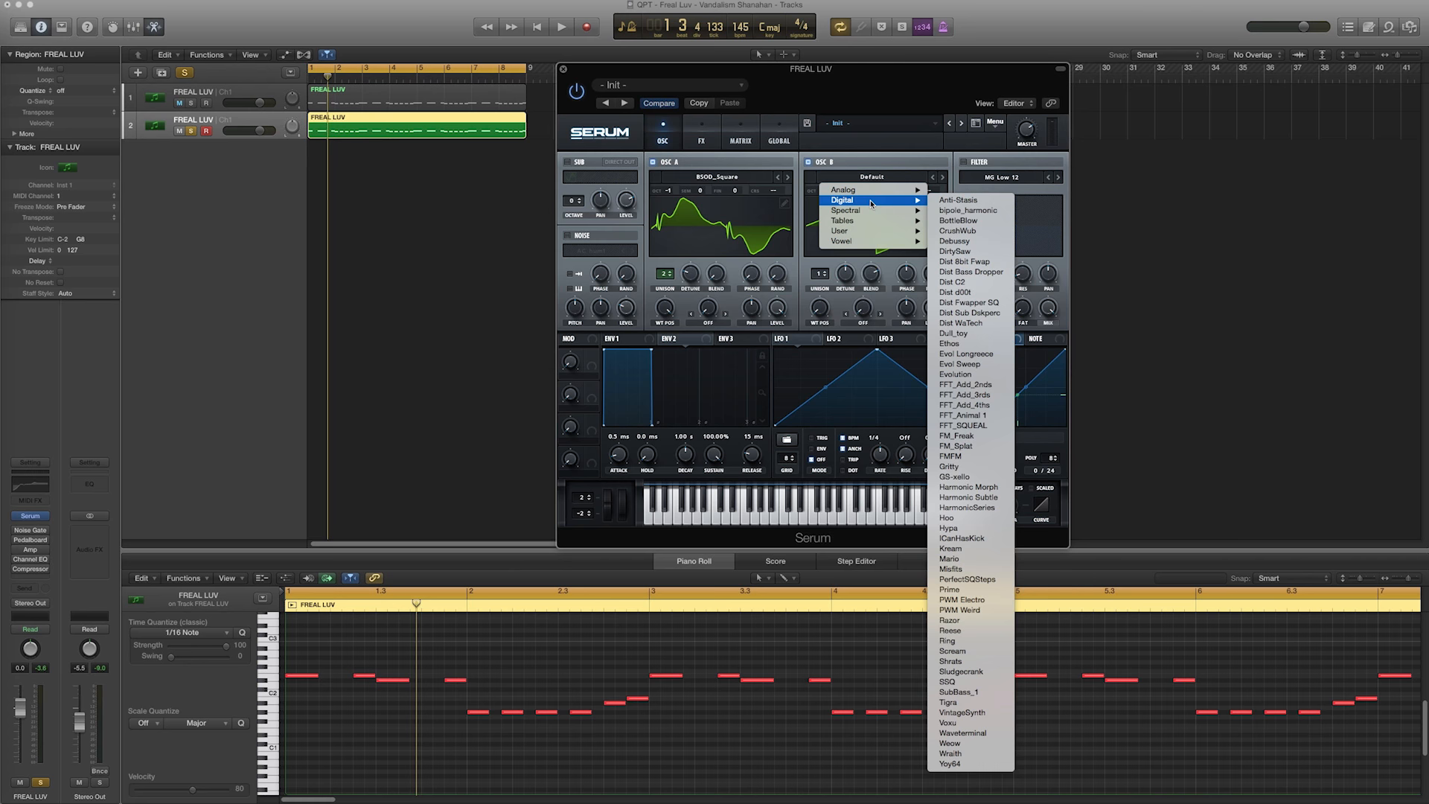
pyautogui.click(967, 579)
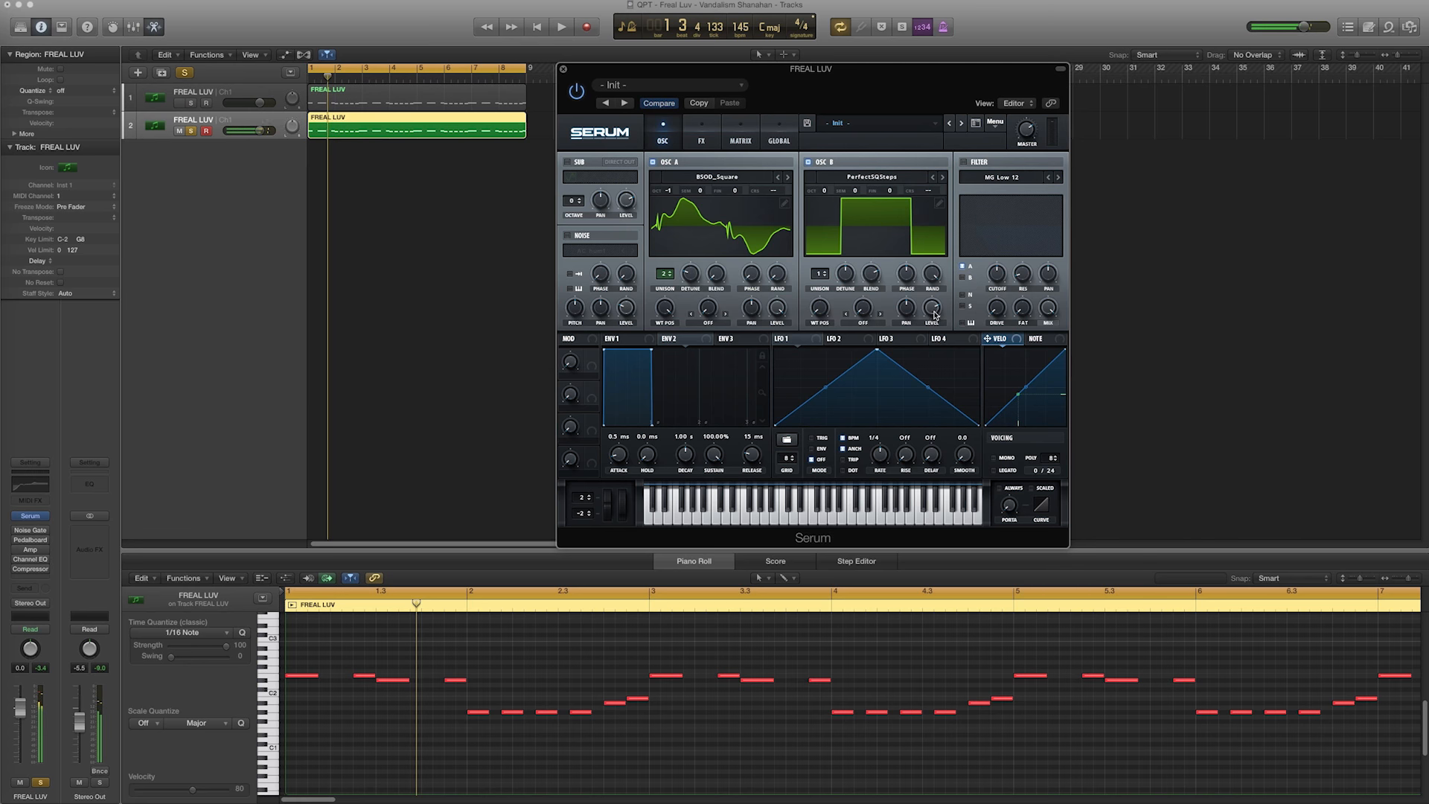
# Give oscillator B 2 unison voices and the FM Sub Osc warp mode, and adjust its detune.
pyautogui.moveTo(828, 274); pyautogui.dragTo(828, 268)
pyautogui.moveTo(822, 314)
pyautogui.mouseDown()
pyautogui.moveTo(822, 302)
pyautogui.moveTo(821, 314)
pyautogui.mouseUp()
pyautogui.click(865, 323)
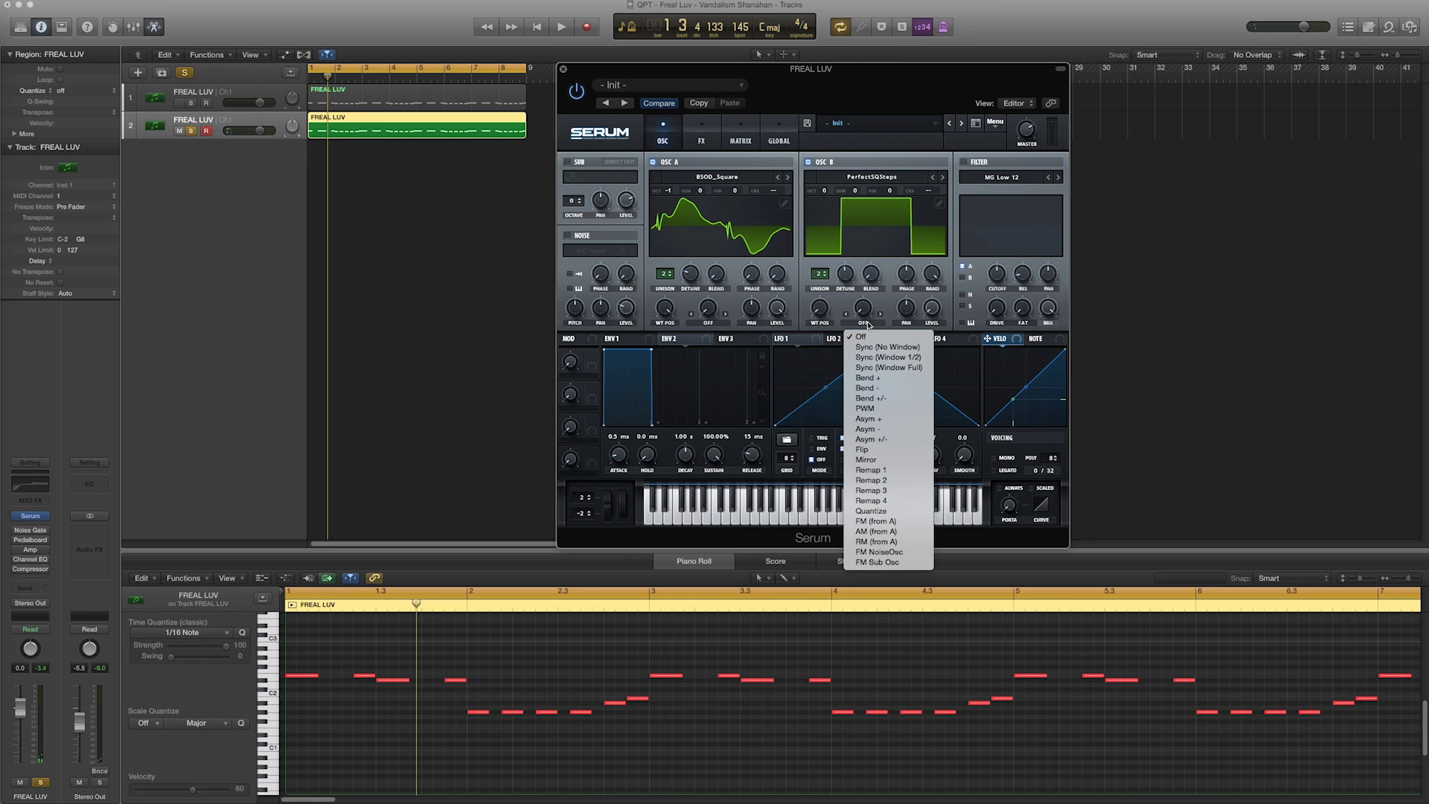
pyautogui.click(886, 563)
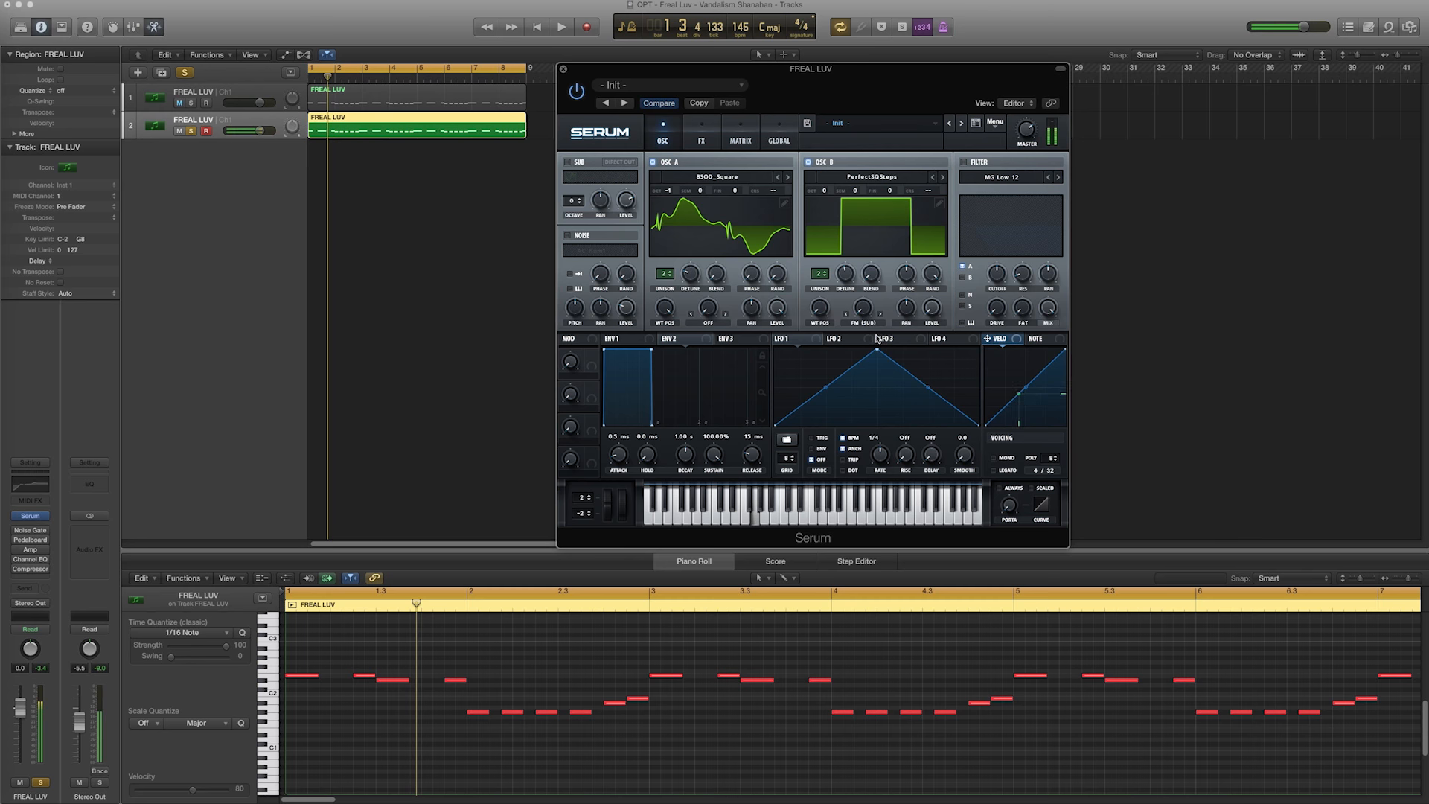
pyautogui.moveTo(873, 264); pyautogui.dragTo(844, 273)
# Enable the sub oscillator with the second waveform shape and lower its octave.
pyautogui.click(568, 161)
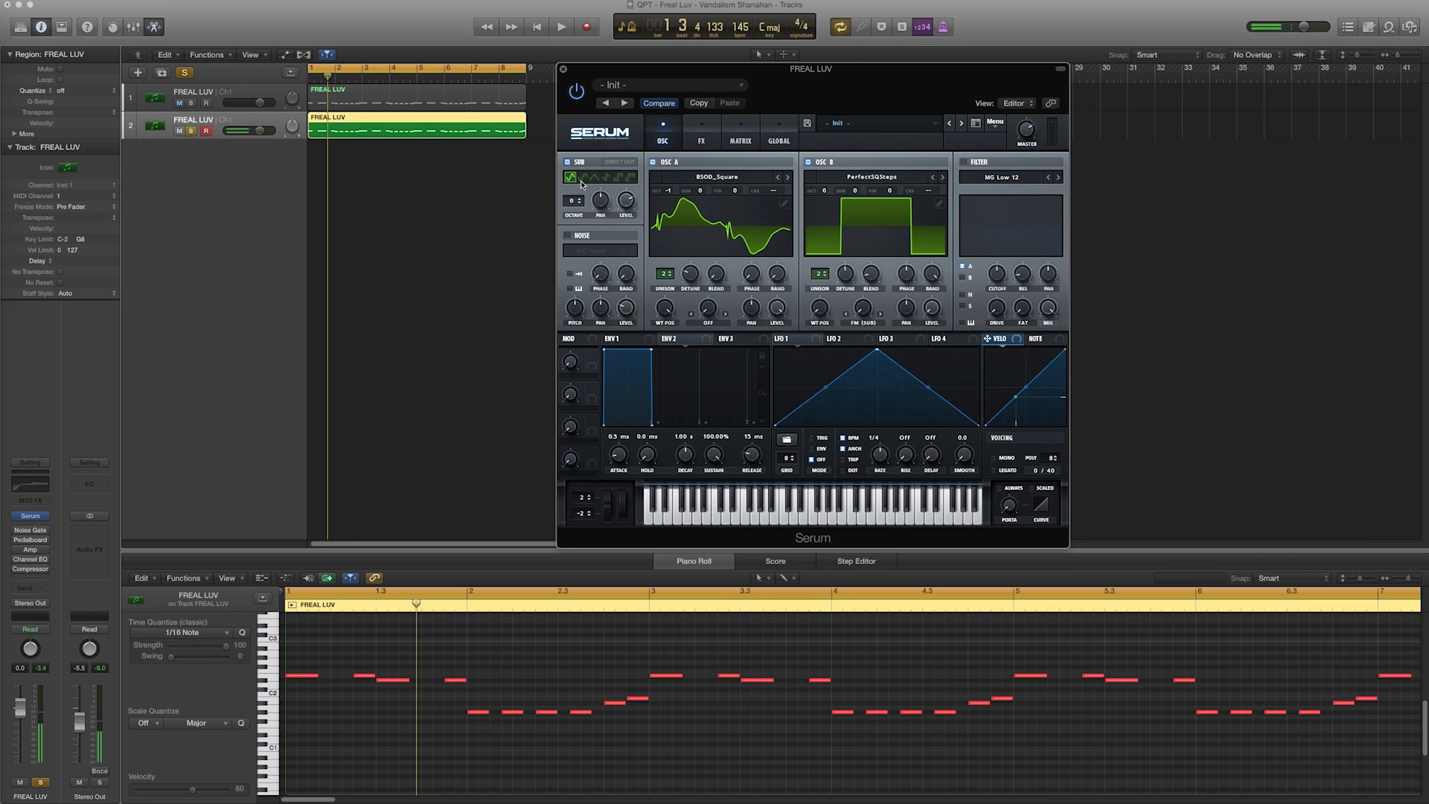
pyautogui.click(584, 177)
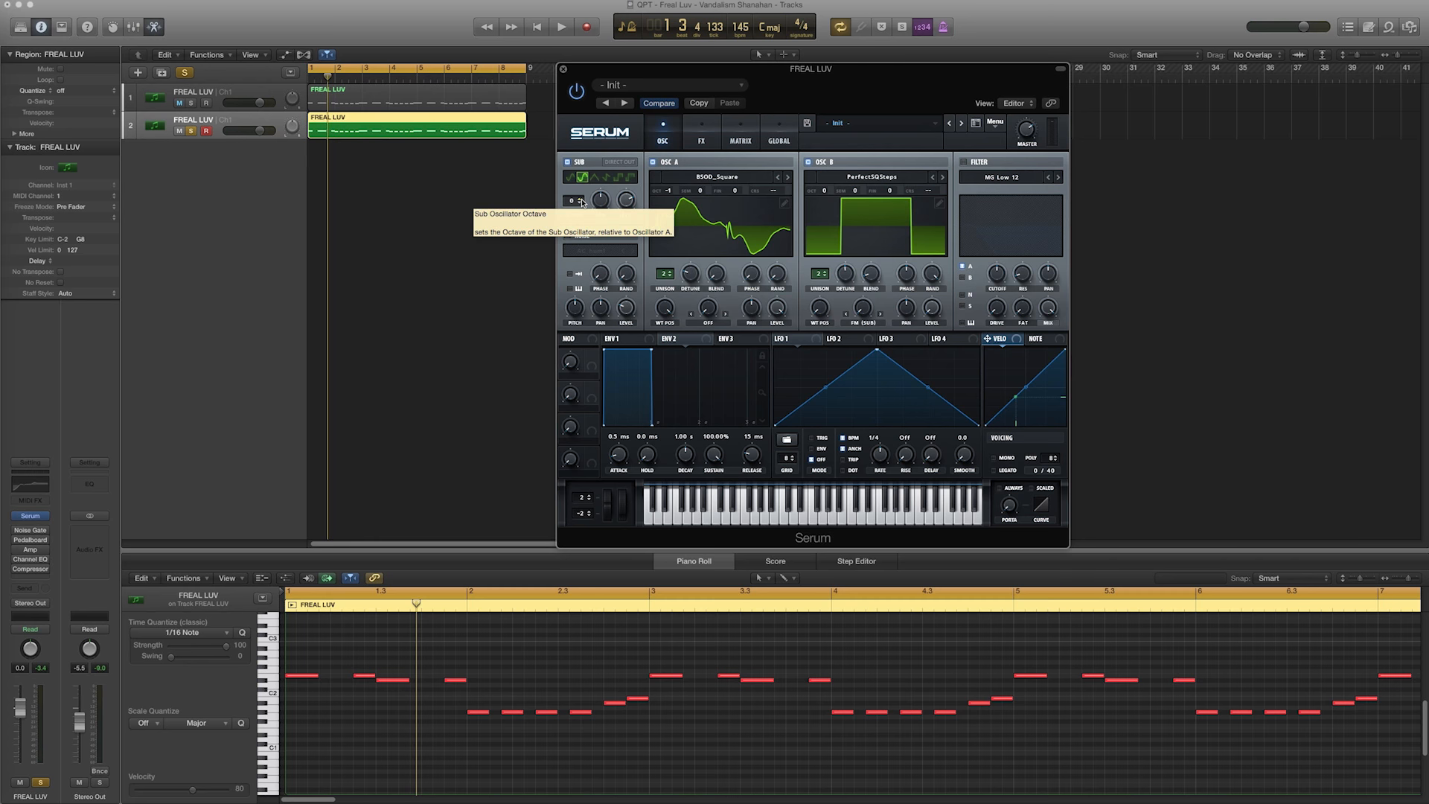
pyautogui.click(581, 204)
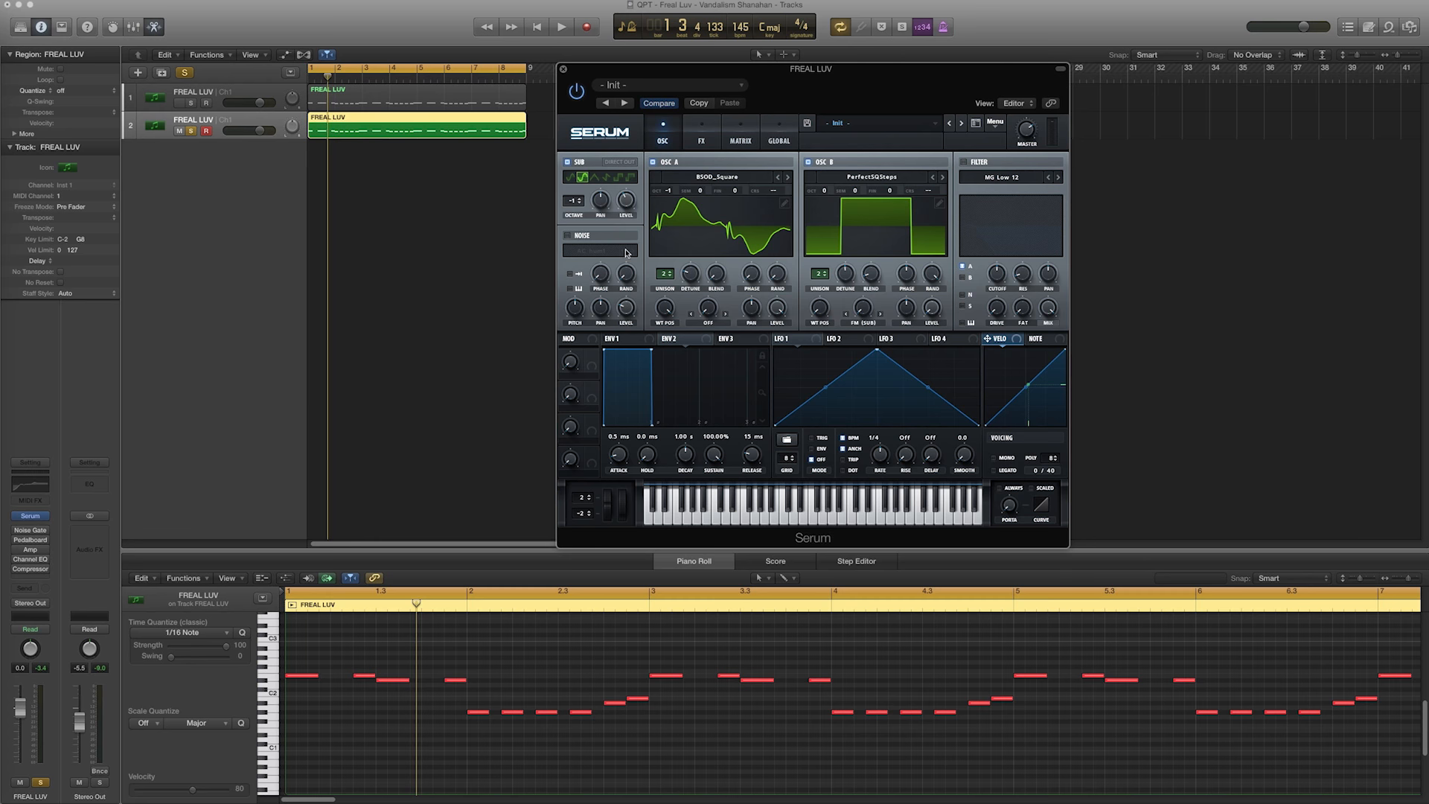
# Enable the noise oscillator with the TransPerc2 sample from Attacks_Misc, and adjust its pitch and phase.
pyautogui.click(582, 237)
pyautogui.click(593, 251)
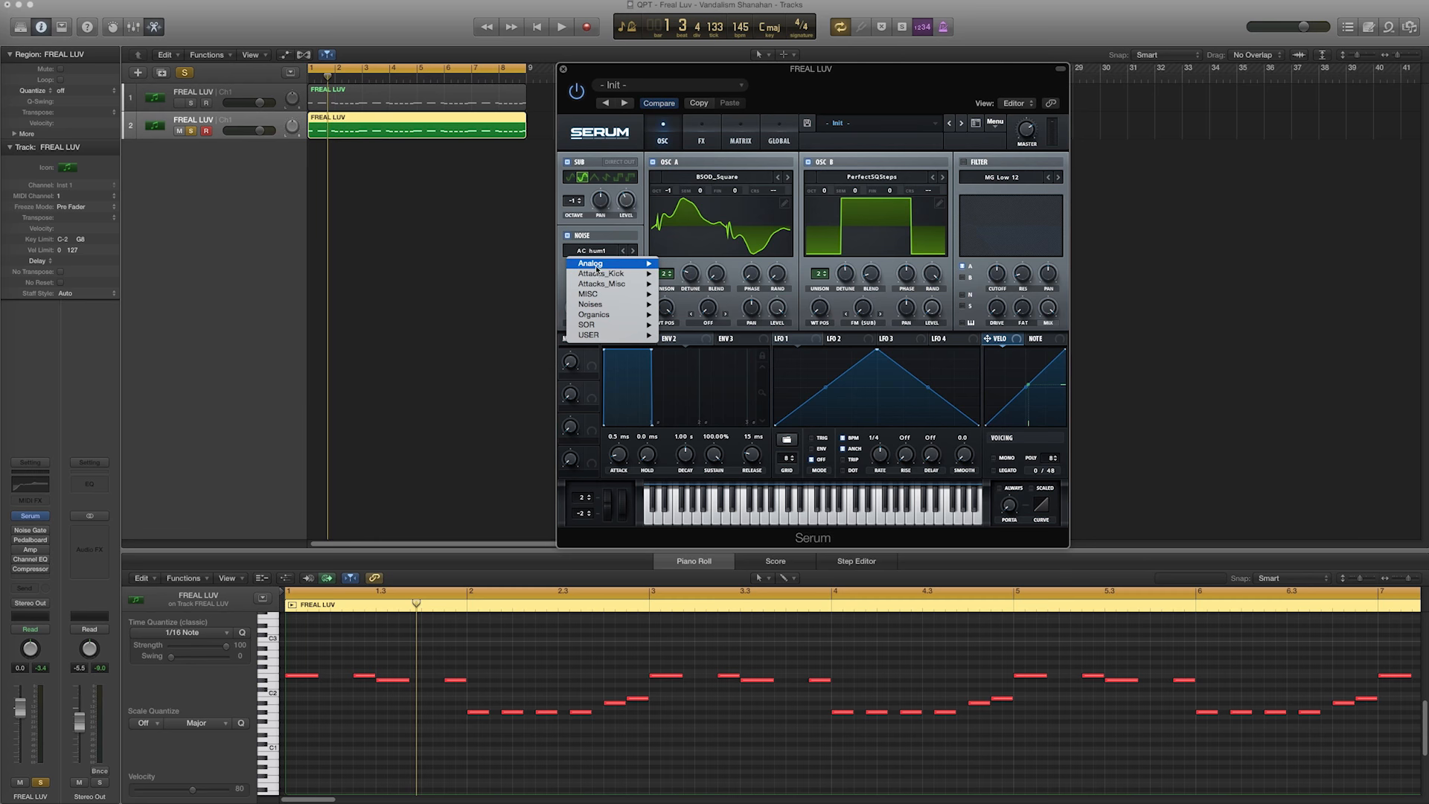
pyautogui.moveTo(602, 287)
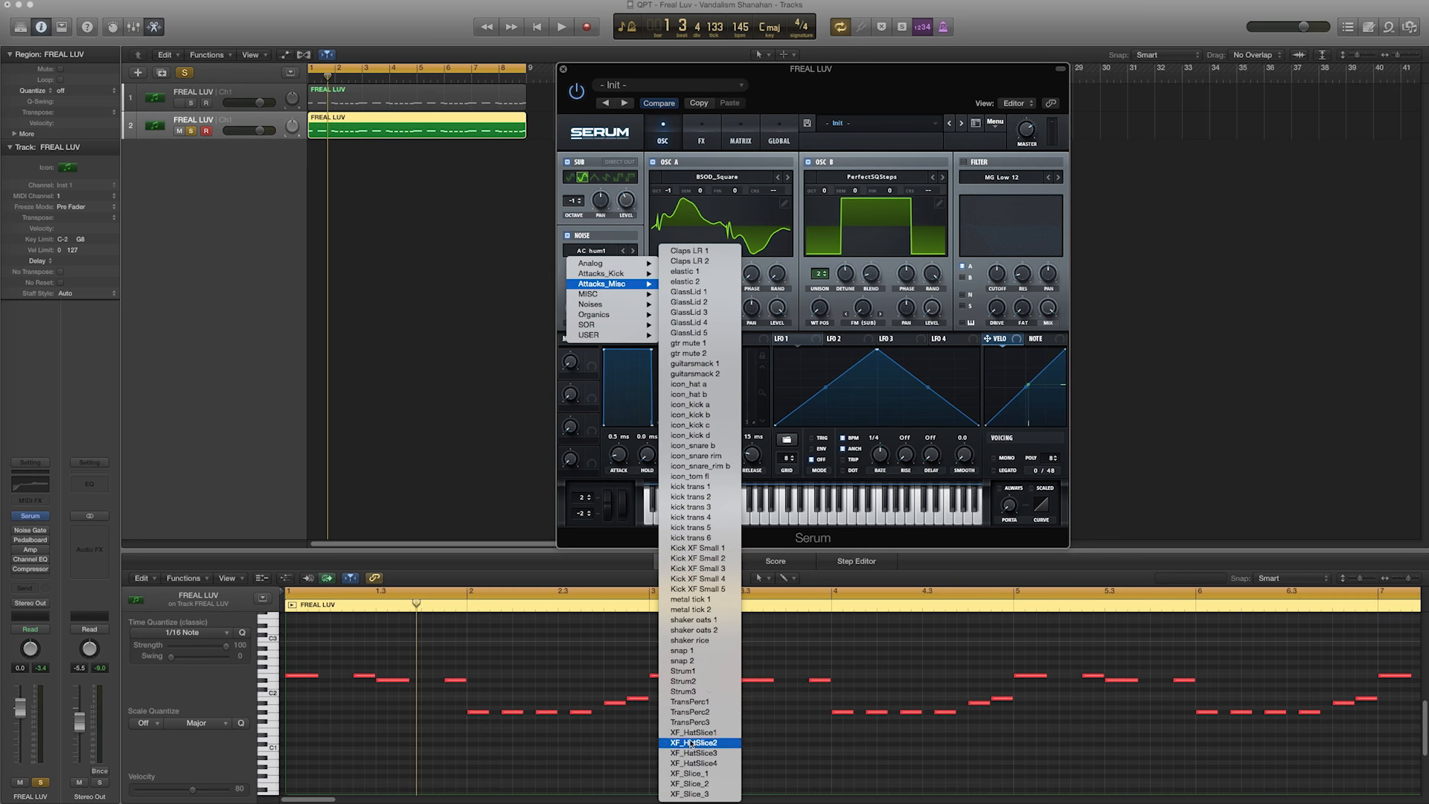
pyautogui.click(695, 714)
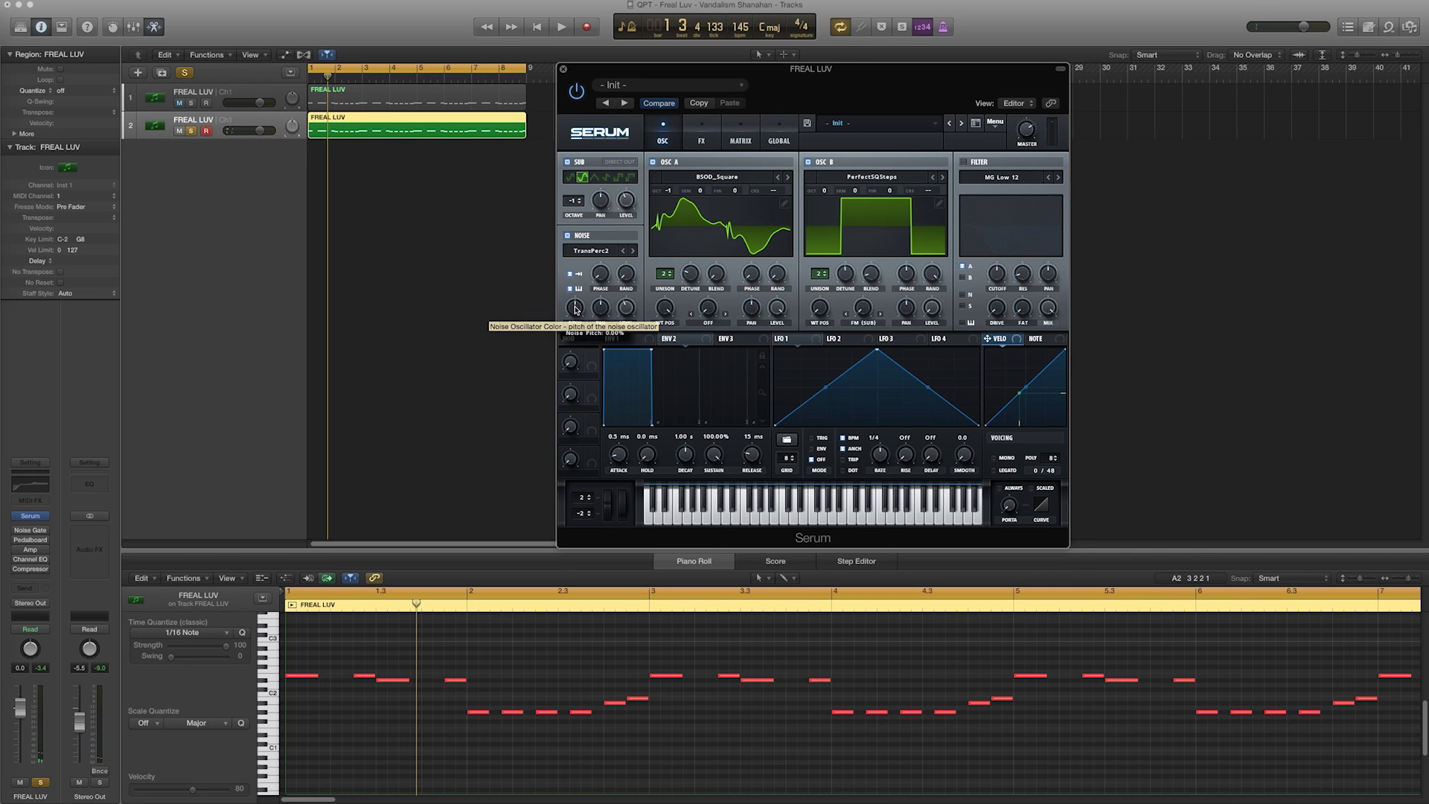
pyautogui.moveTo(577, 296); pyautogui.dragTo(578, 298)
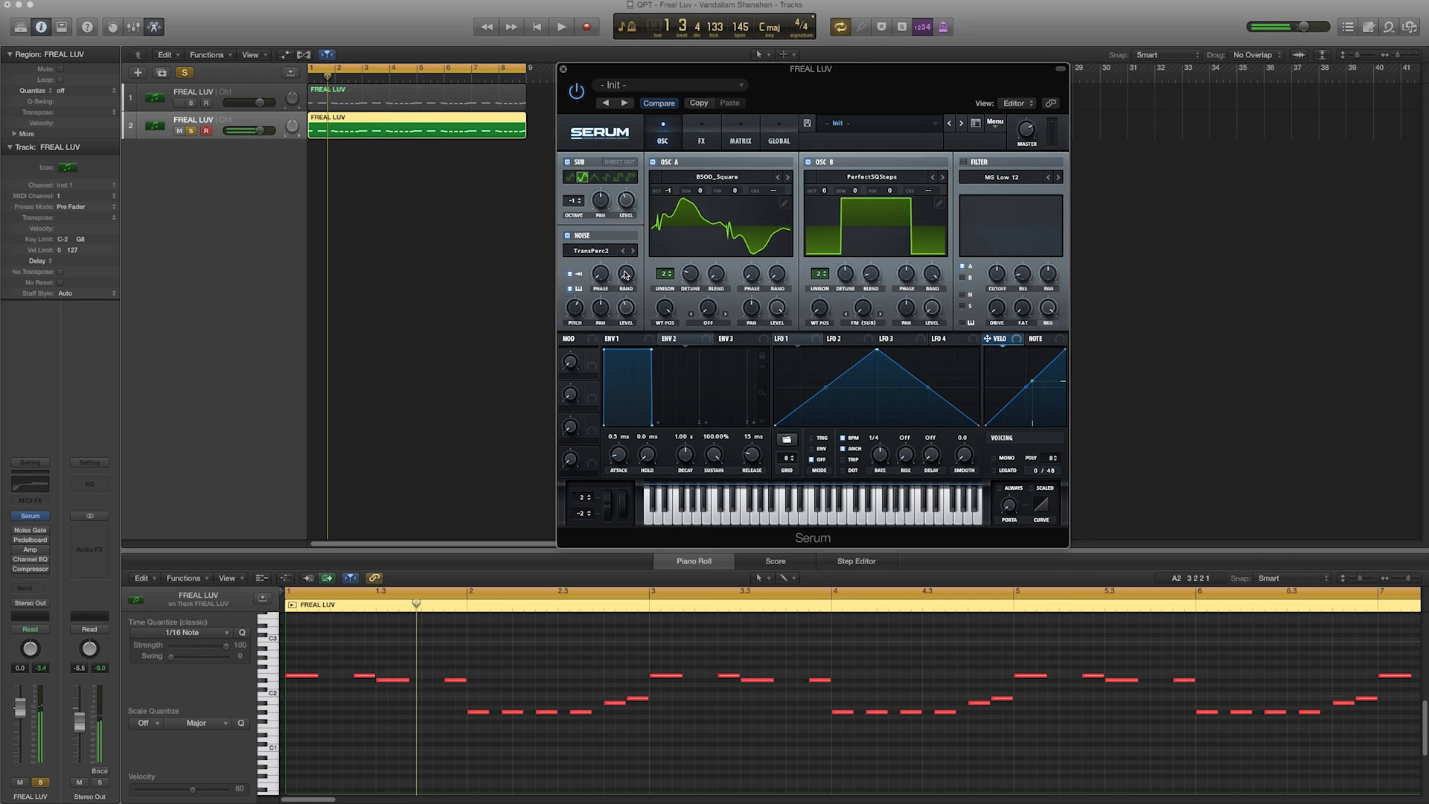
pyautogui.moveTo(608, 273); pyautogui.dragTo(607, 261)
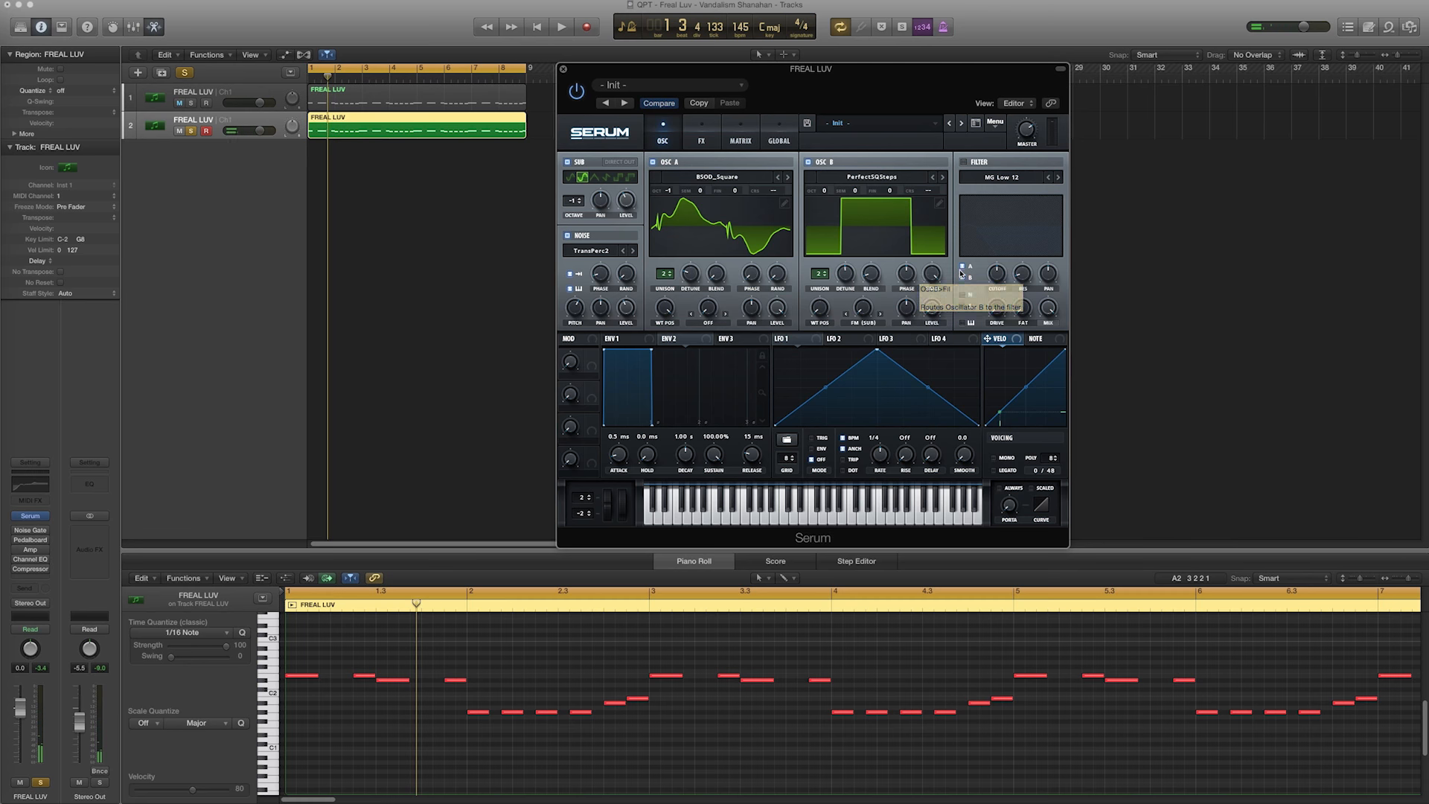
# Route oscillator B and the sub to the filter, and enable the filter with the German LP type from Misc.
pyautogui.click(968, 275)
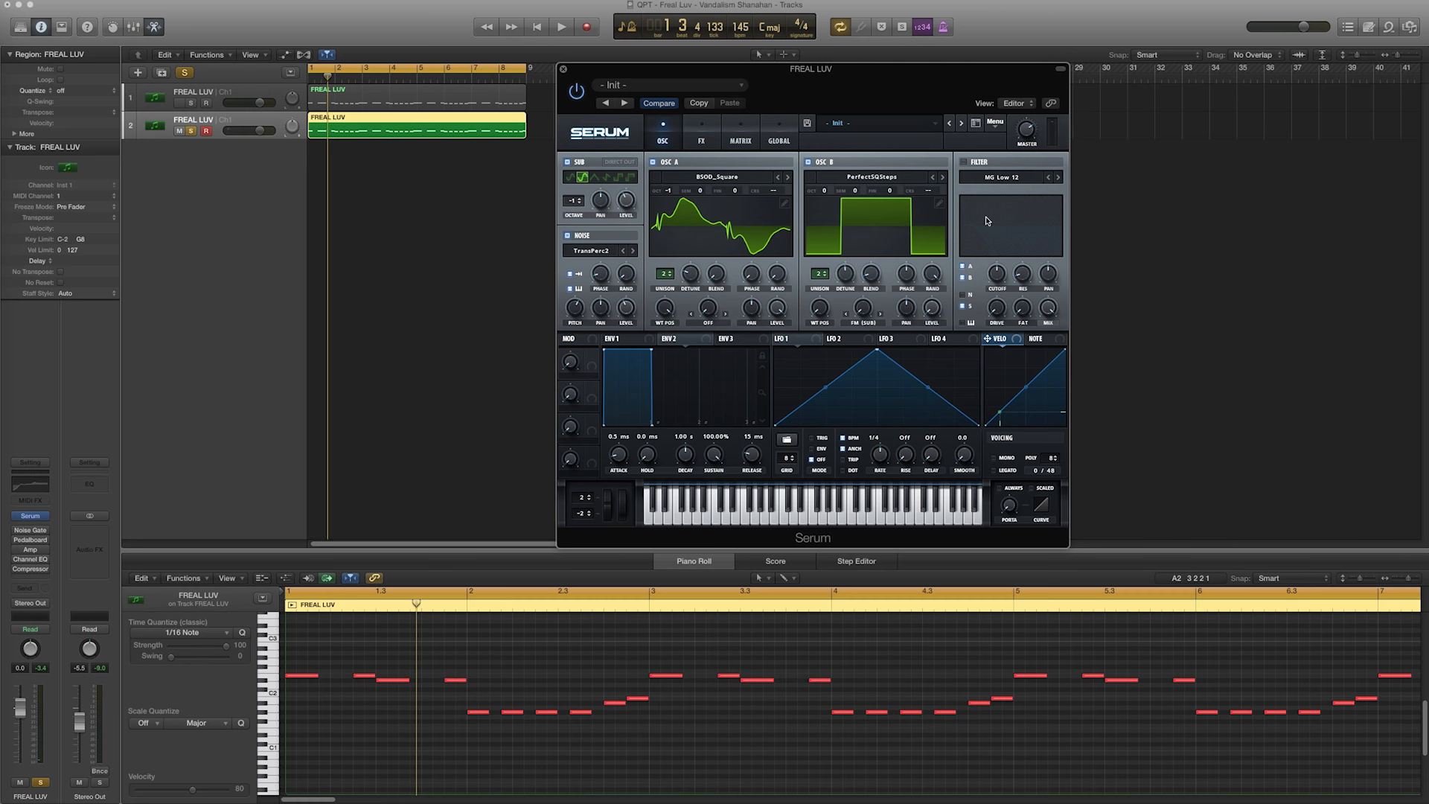
pyautogui.click(966, 163)
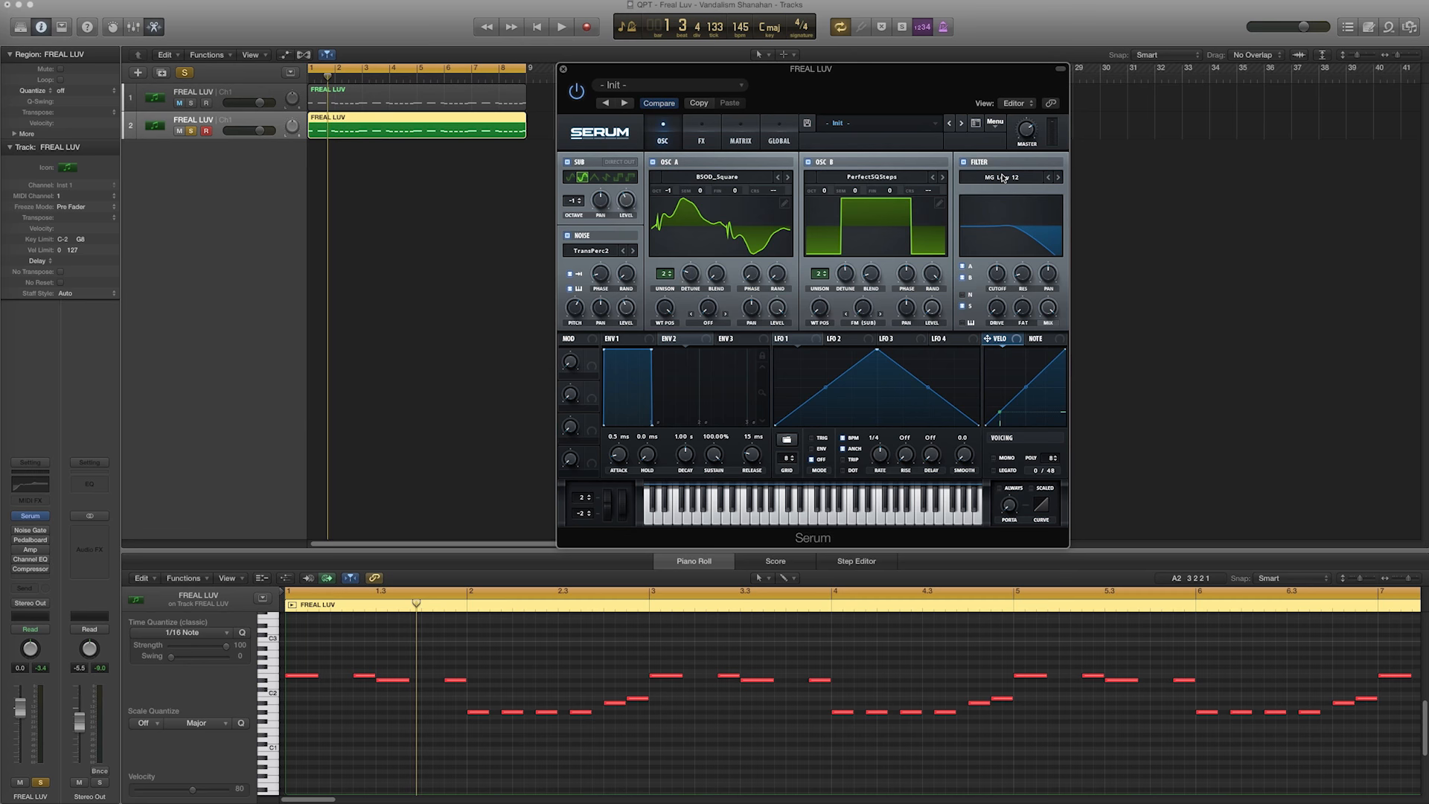
pyautogui.click(1003, 178)
pyautogui.moveTo(997, 222)
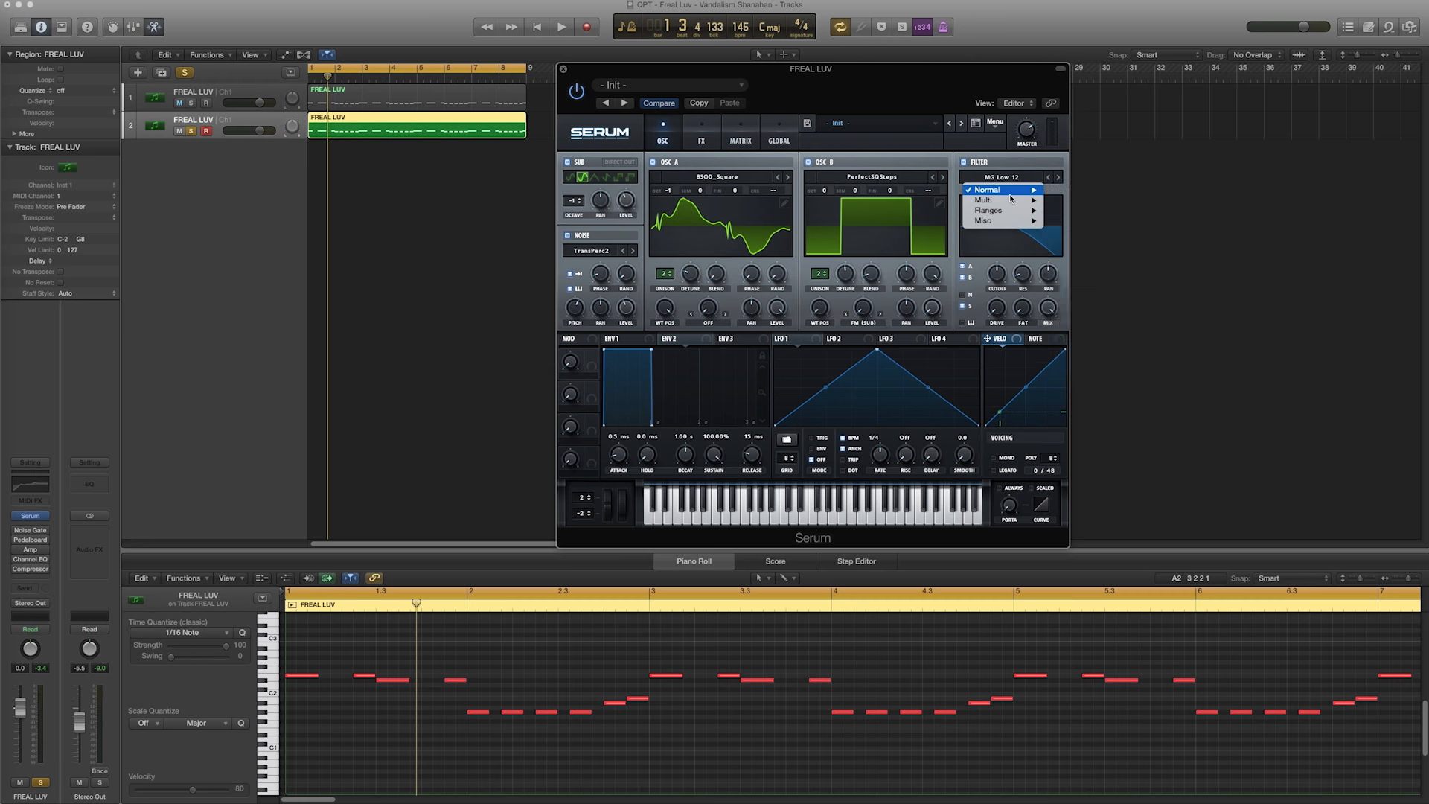
pyautogui.moveTo(990, 190)
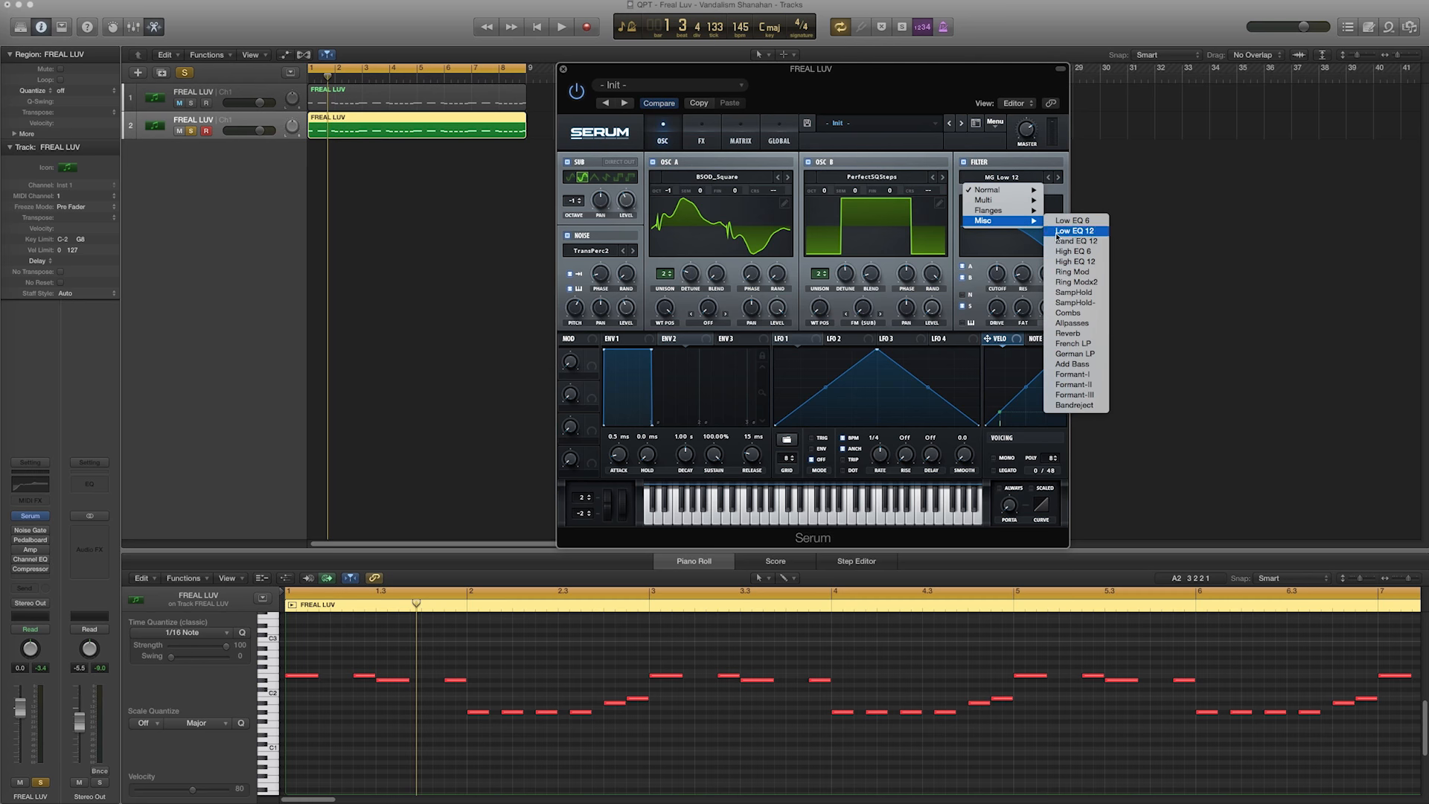
pyautogui.click(1078, 354)
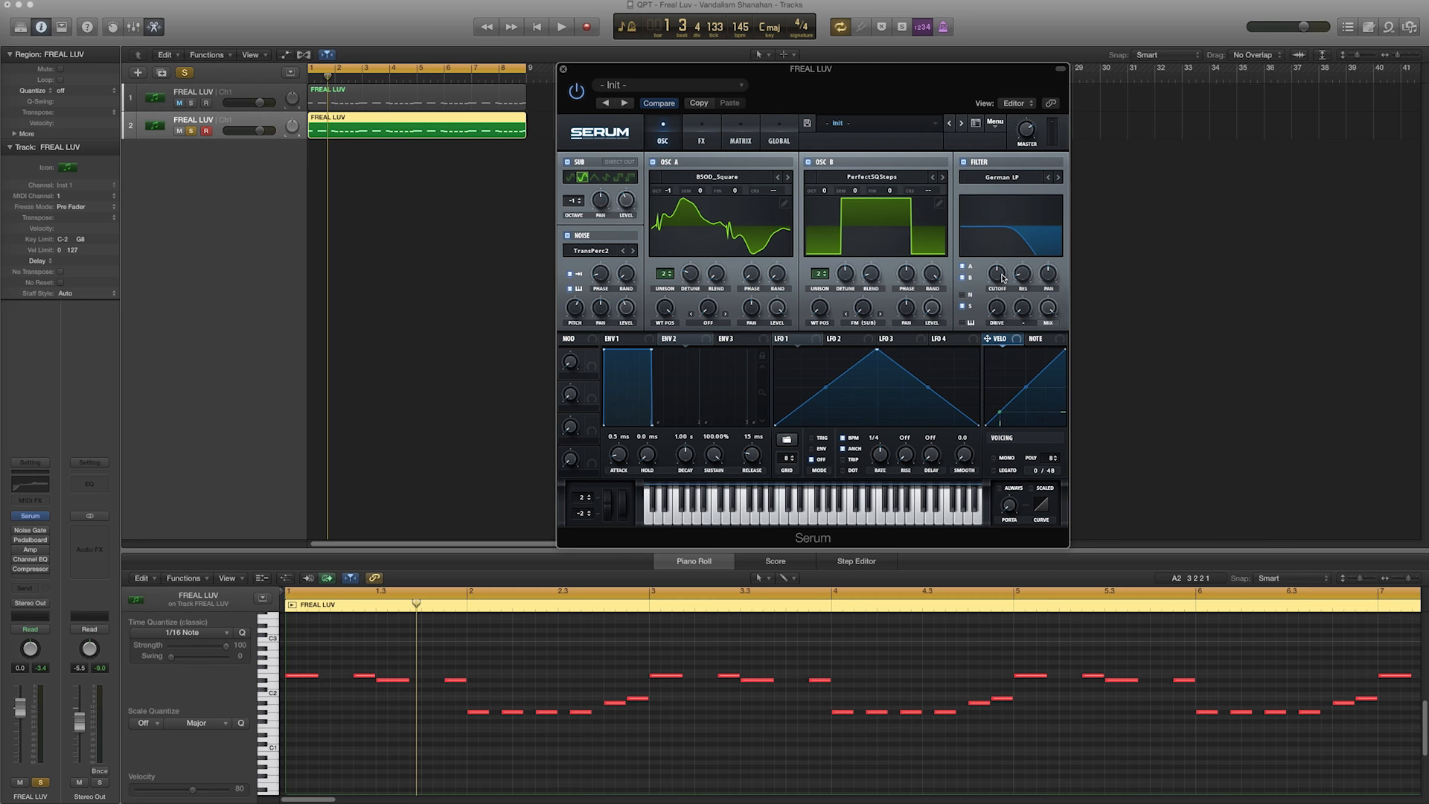
# Lower the filter cutoff and raise the resonance slightly.
pyautogui.moveTo(999, 276); pyautogui.dragTo(998, 298)
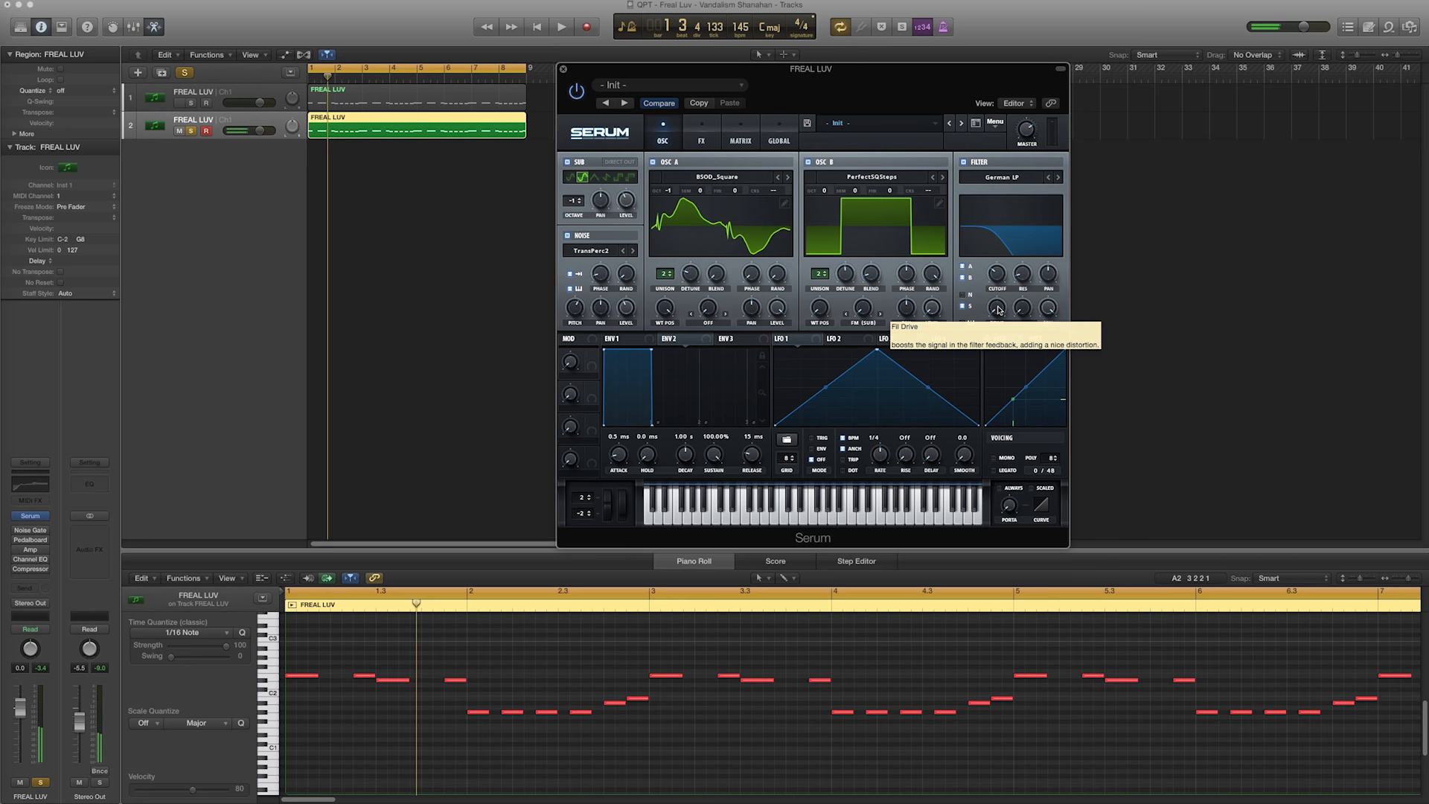
pyautogui.moveTo(1002, 276); pyautogui.dragTo(1002, 270)
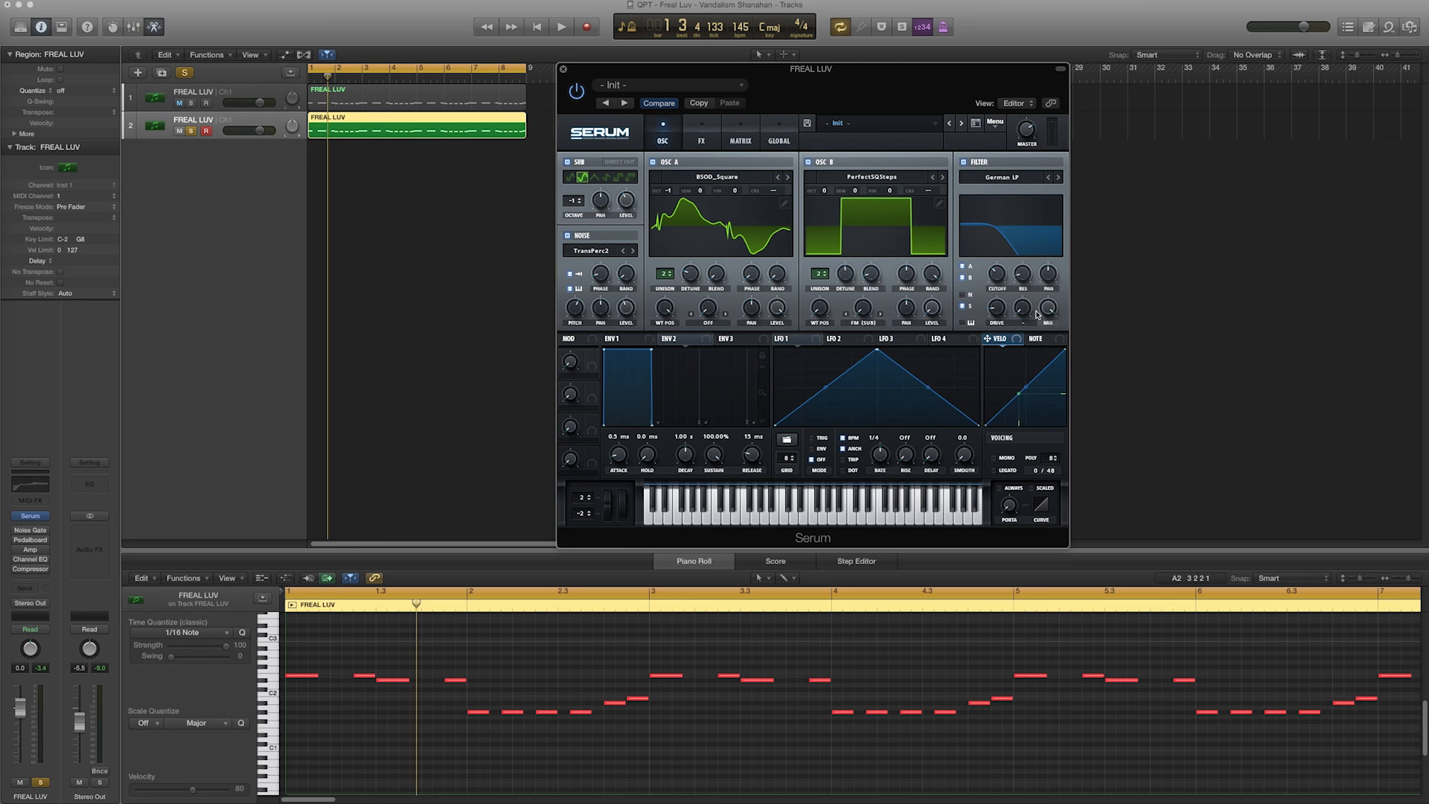
pyautogui.moveTo(1019, 272); pyautogui.dragTo(1027, 251)
pyautogui.moveTo(998, 285); pyautogui.dragTo(997, 285)
pyautogui.click(1017, 281)
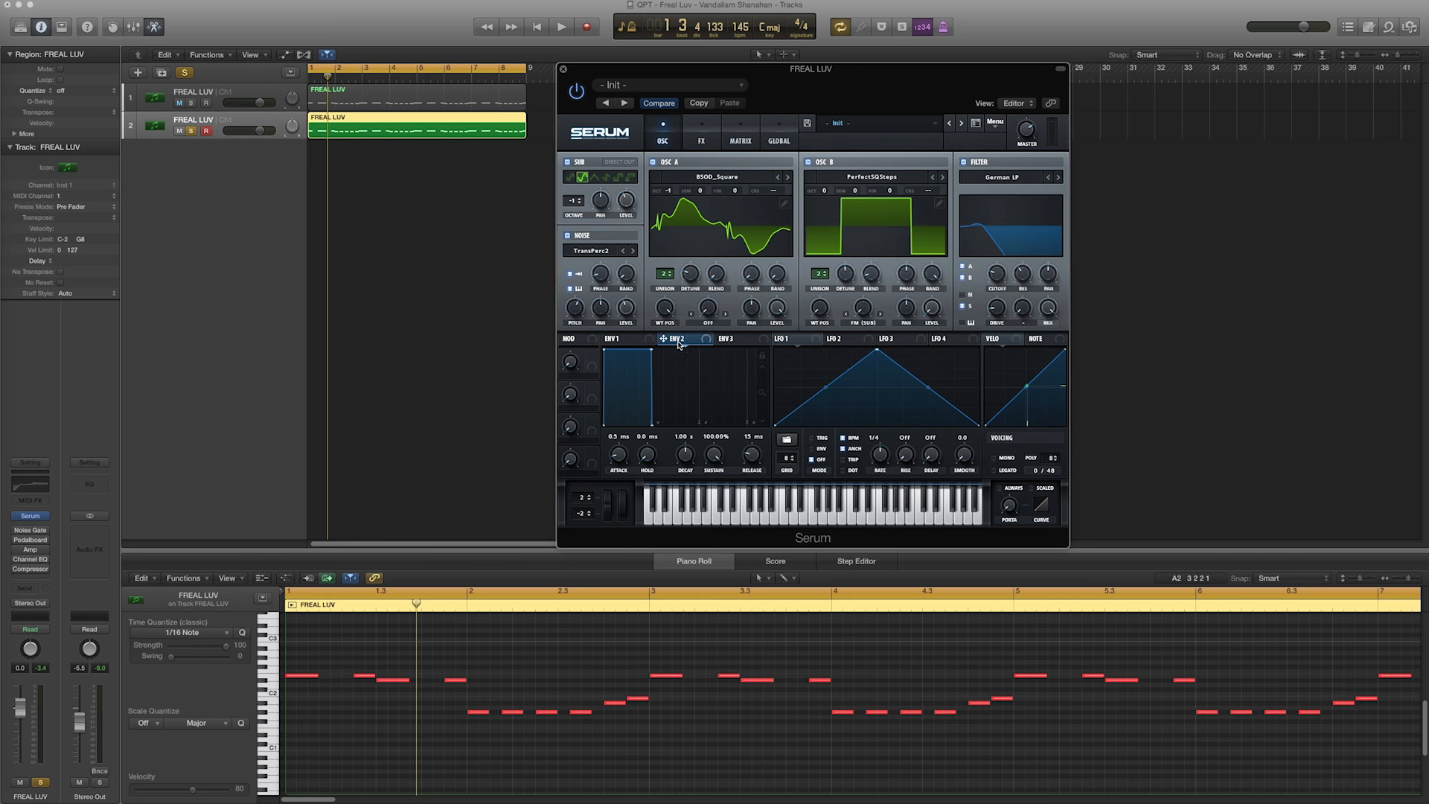
# Modulate the filter cutoff with envelope 2, set to 0.0 ms attack, 878 ms decay, 3.51% sustain and 60 ms release, and play the result.
pyautogui.moveTo(679, 344); pyautogui.dragTo(989, 275)
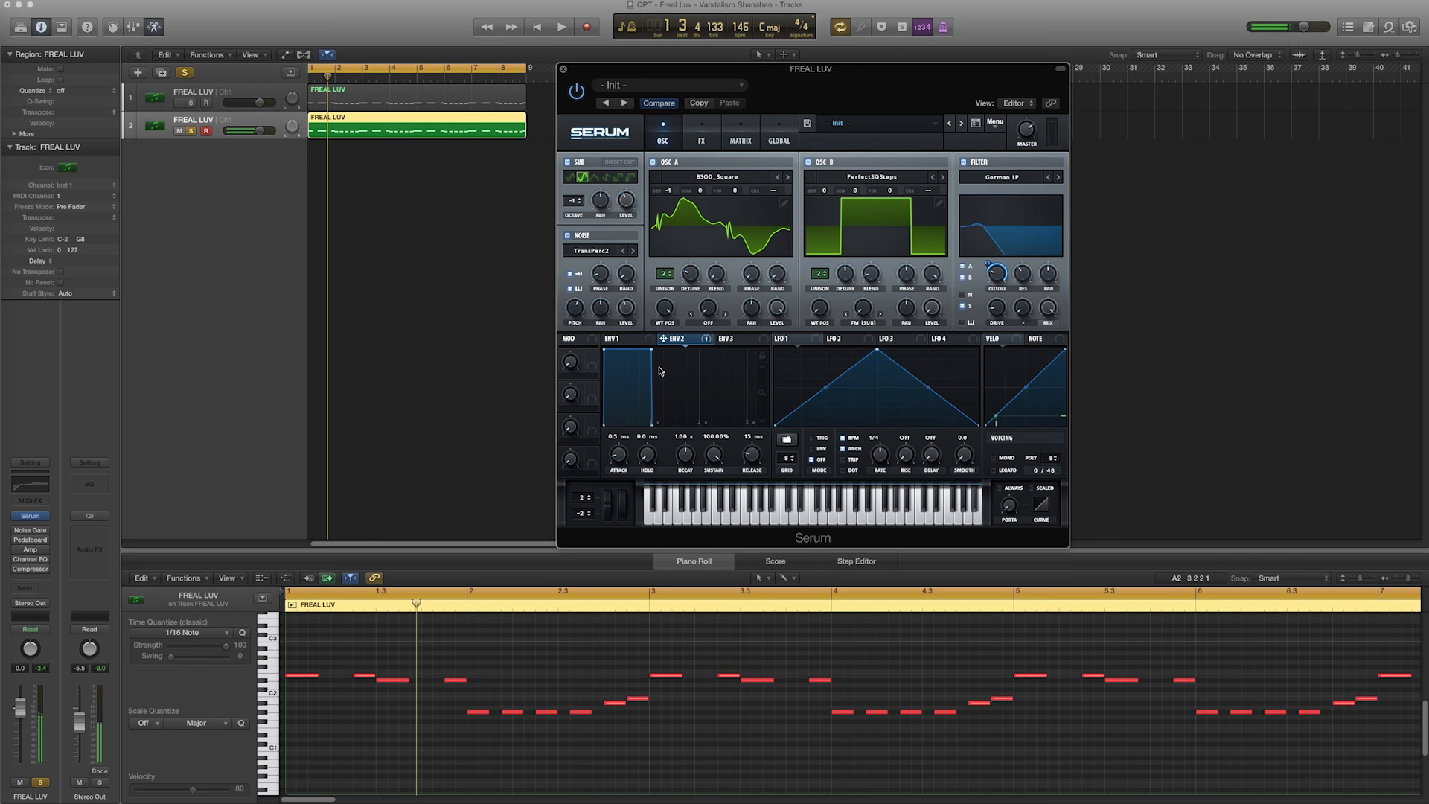
pyautogui.moveTo(714, 454); pyautogui.dragTo(707, 575)
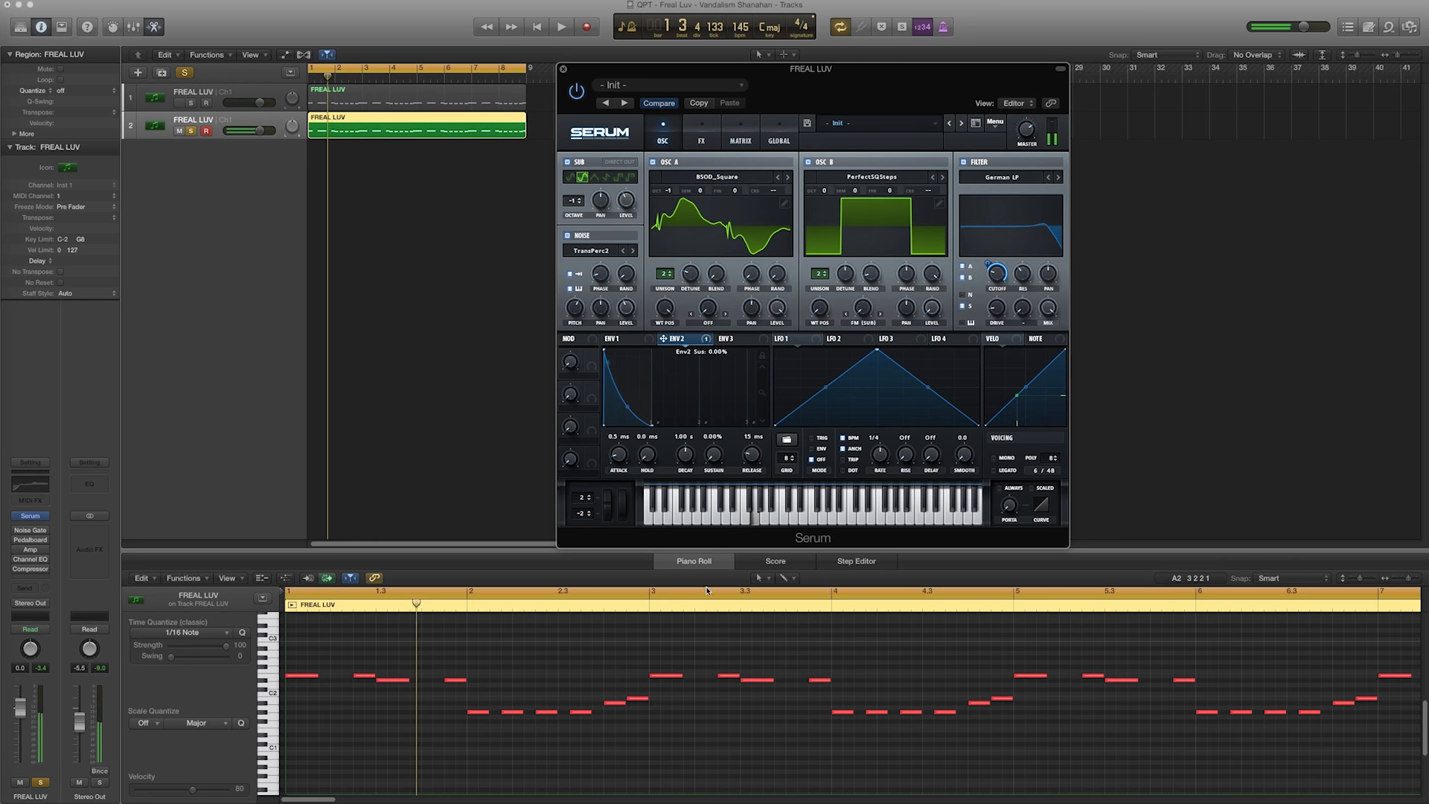
pyautogui.moveTo(684, 457); pyautogui.dragTo(620, 467)
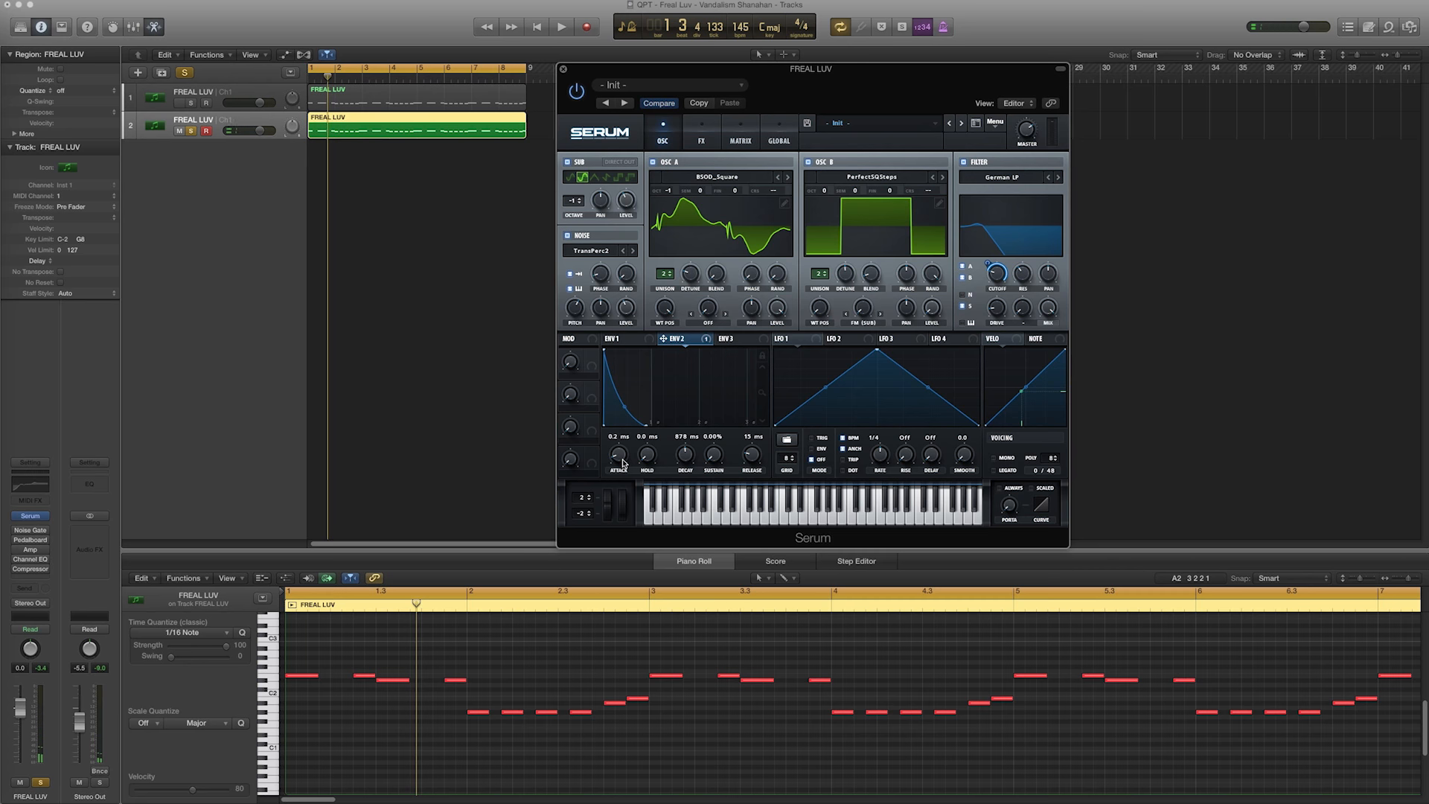
pyautogui.moveTo(624, 462); pyautogui.dragTo(625, 471)
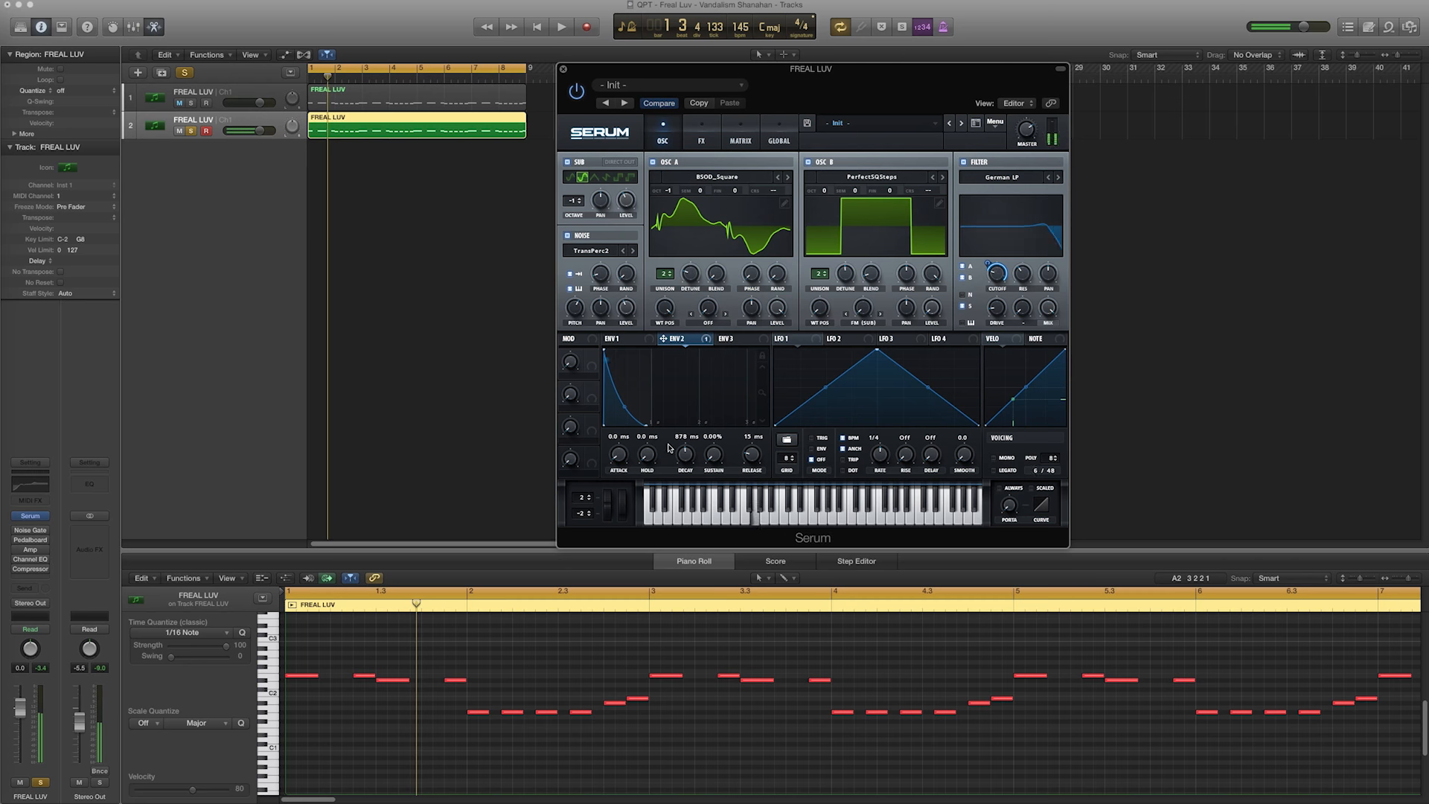
pyautogui.moveTo(753, 457); pyautogui.dragTo(752, 446)
pyautogui.moveTo(721, 457); pyautogui.dragTo(705, 445)
pyautogui.press('space')
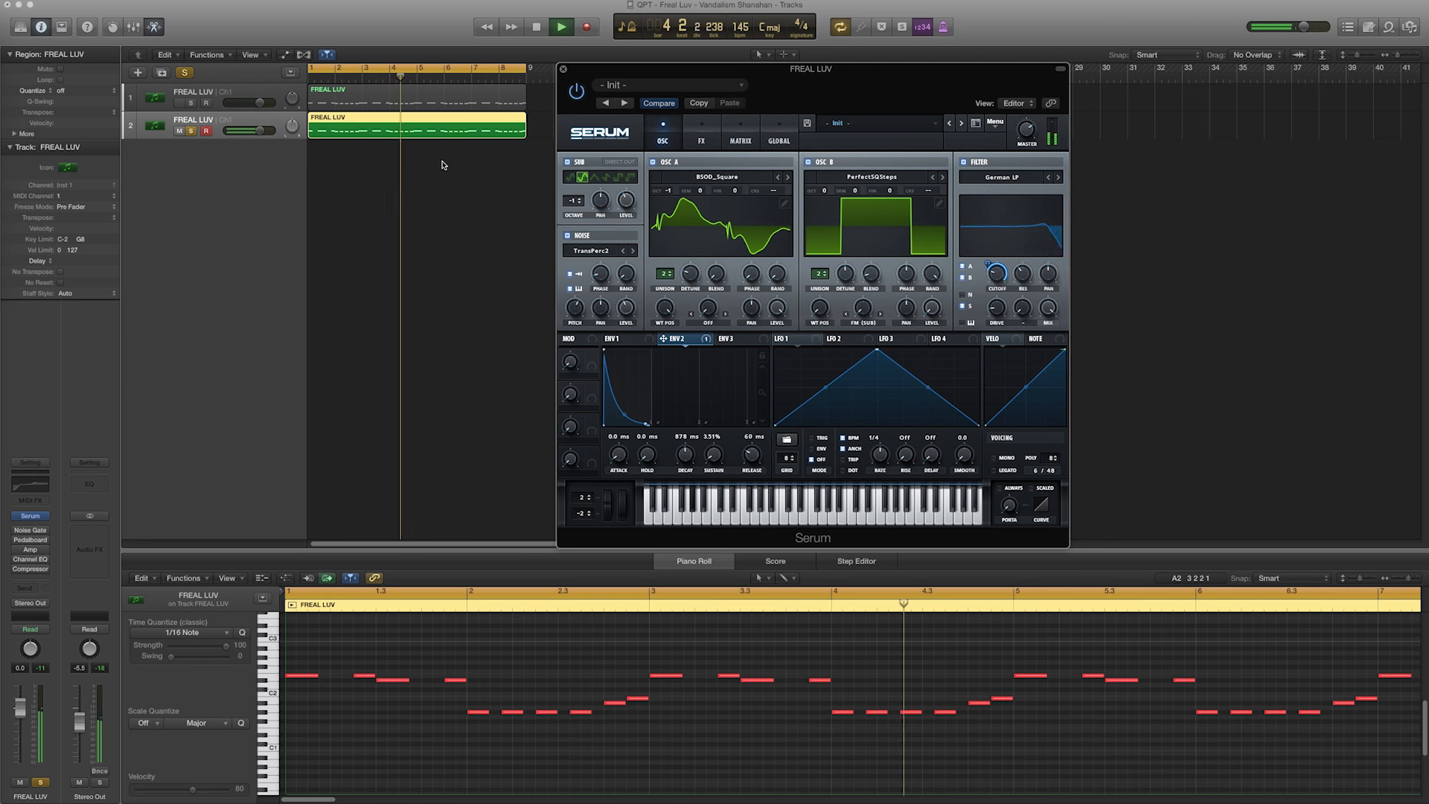
pyautogui.press('space')
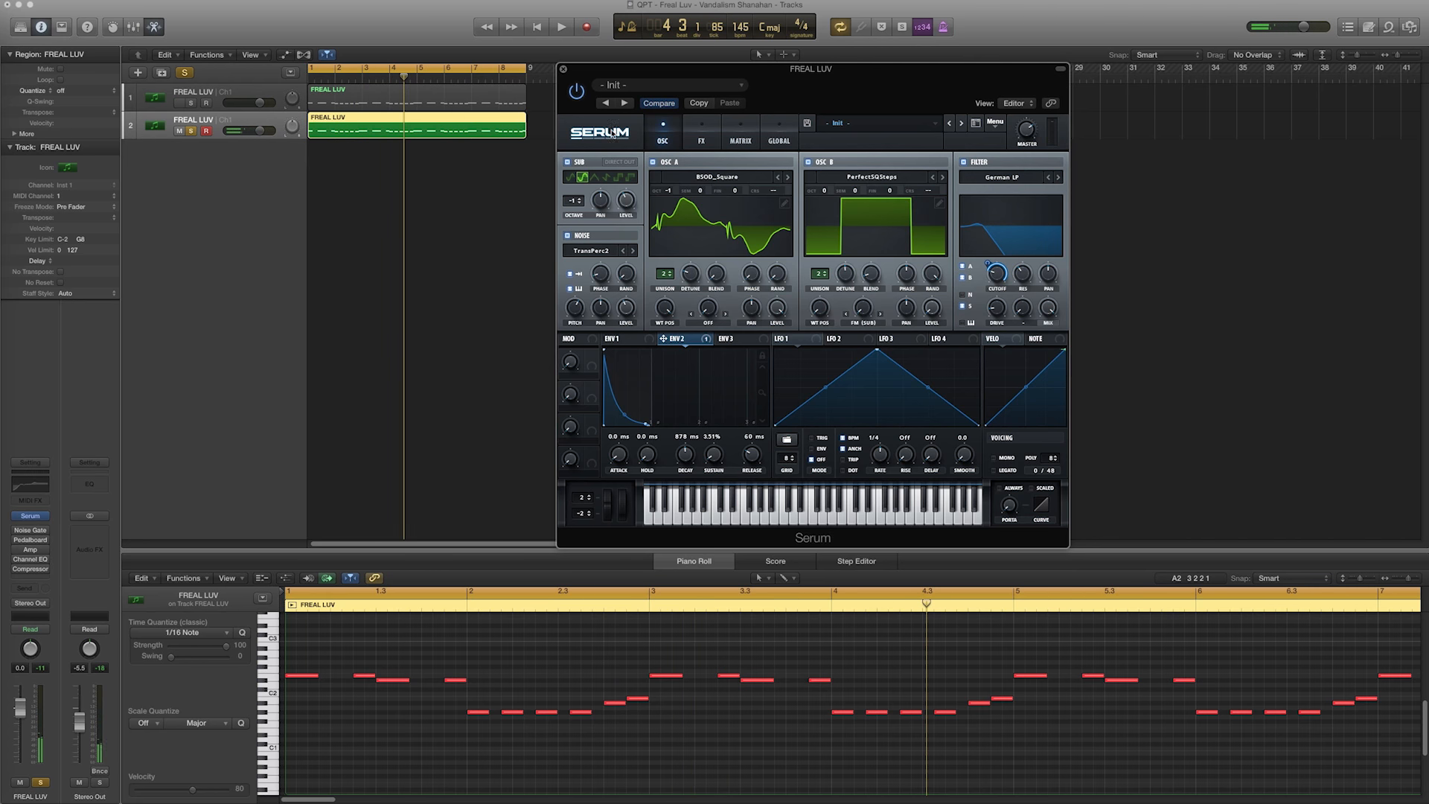
# Reduce envelope 2's modulation amount on the filter cutoff to about 37 and audition the loop.
pyautogui.moveTo(990, 262)
pyautogui.moveTo(991, 263); pyautogui.dragTo(988, 286)
pyautogui.press('space')
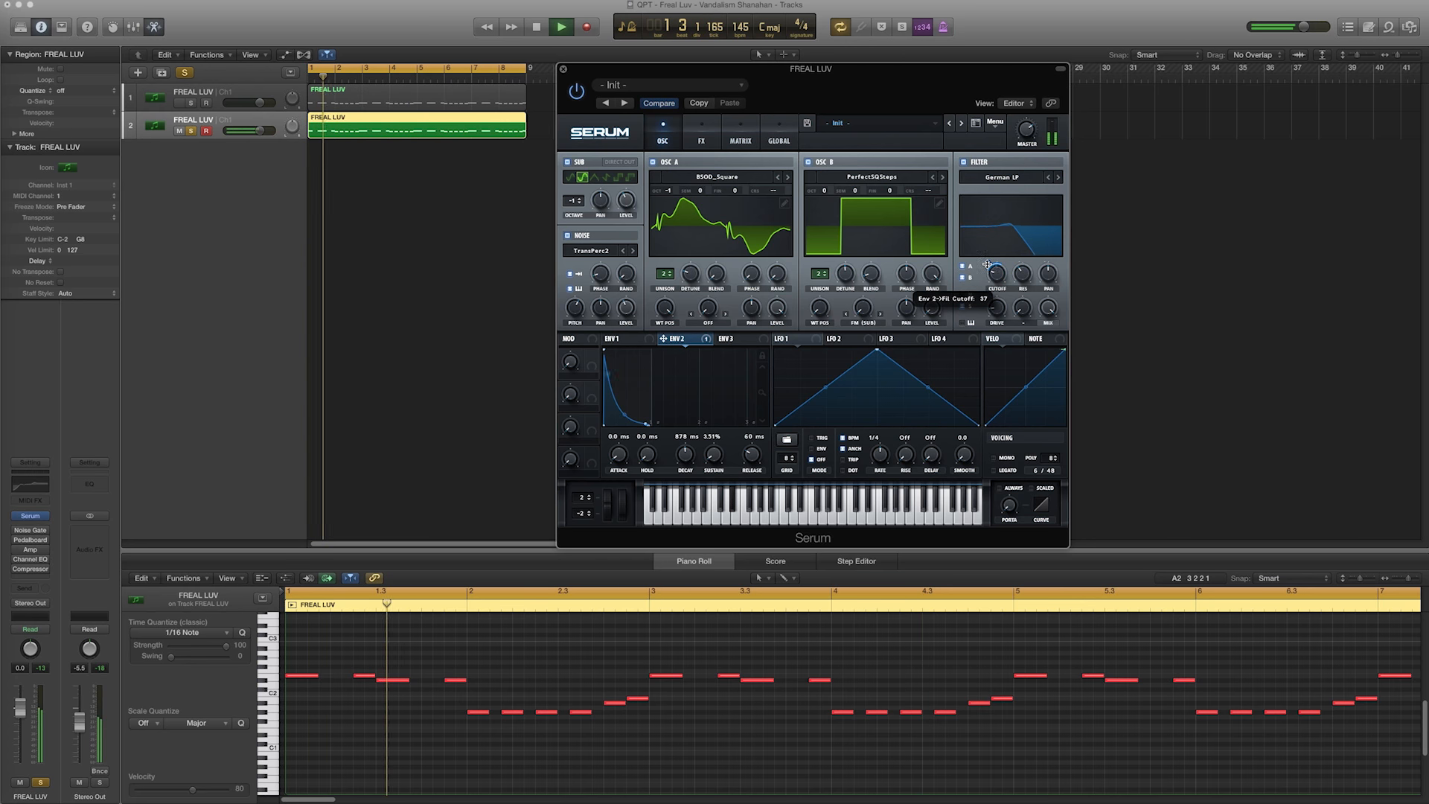
pyautogui.press('space')
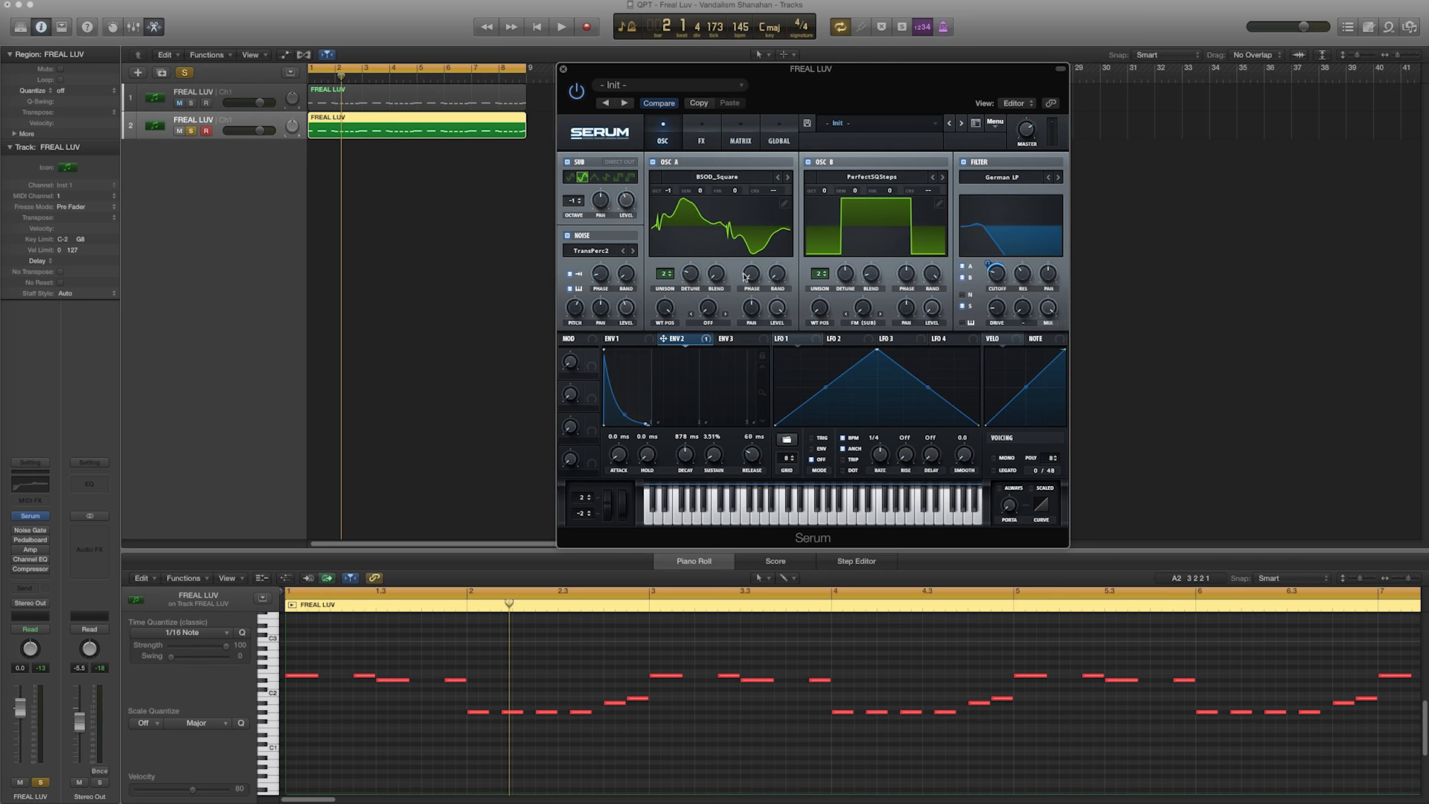
pyautogui.press('space')
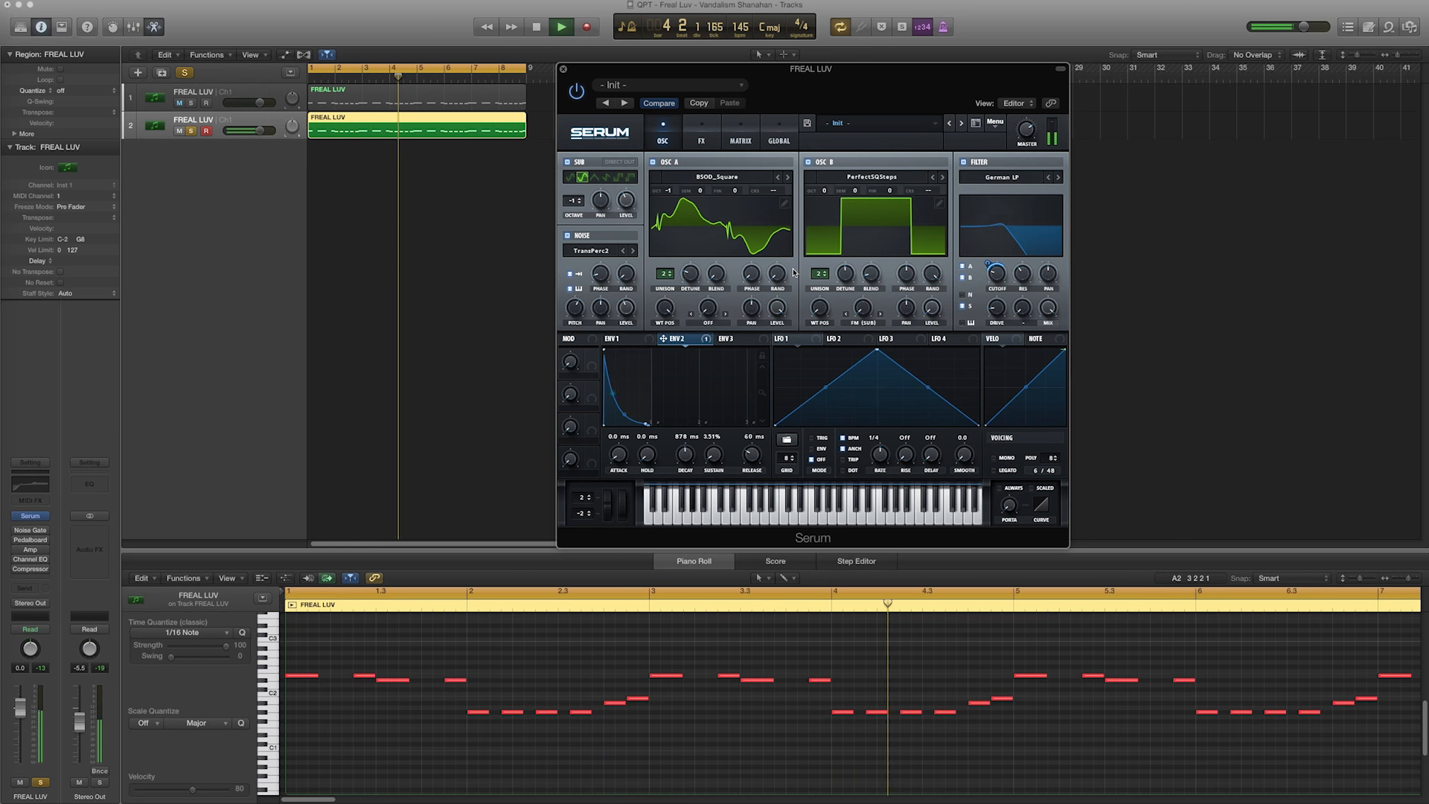
pyautogui.press('space')
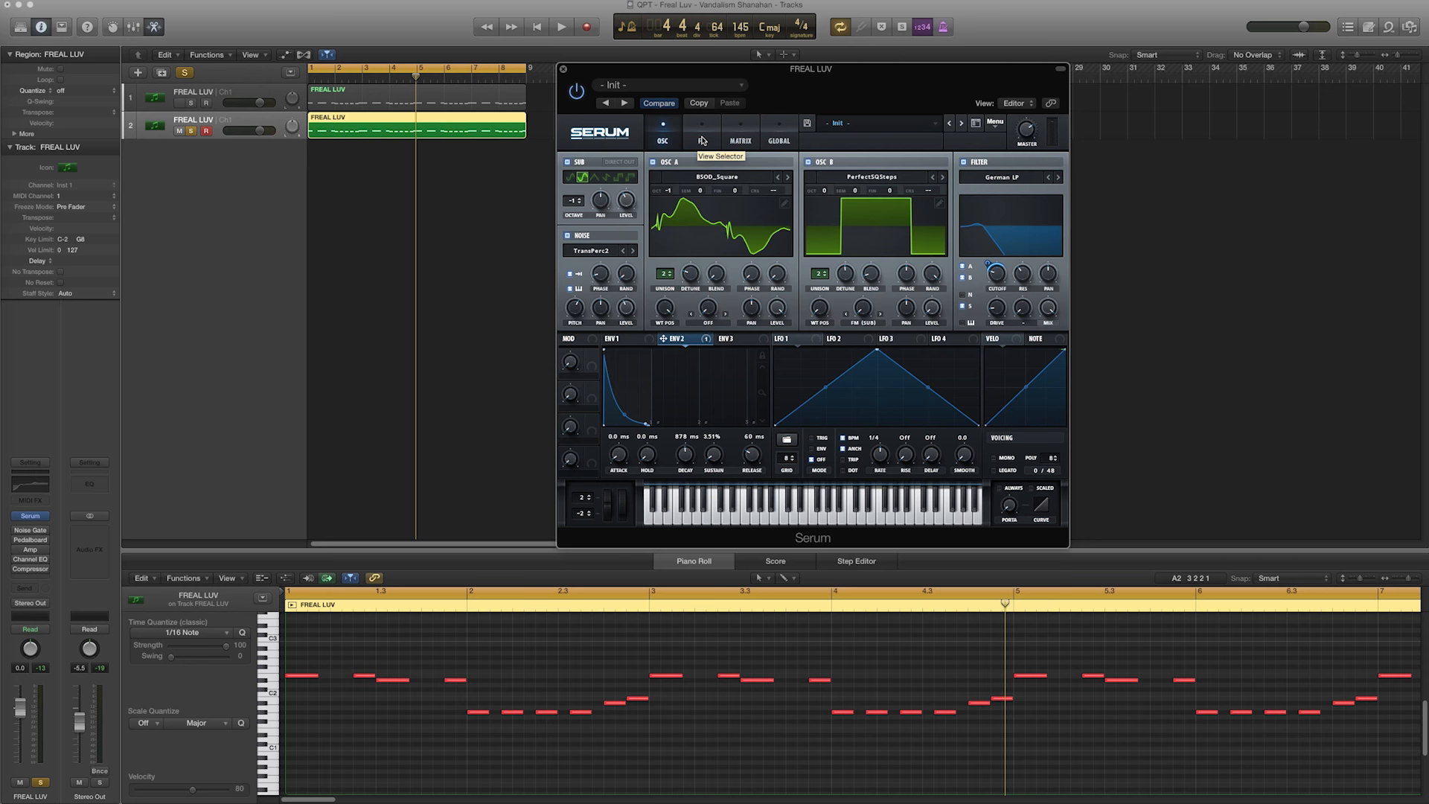
# Enable the Hyper/Dimension effect with the Hyper mix at 0%, adjust the Dimension size and mix, and audition it.
pyautogui.click(702, 140)
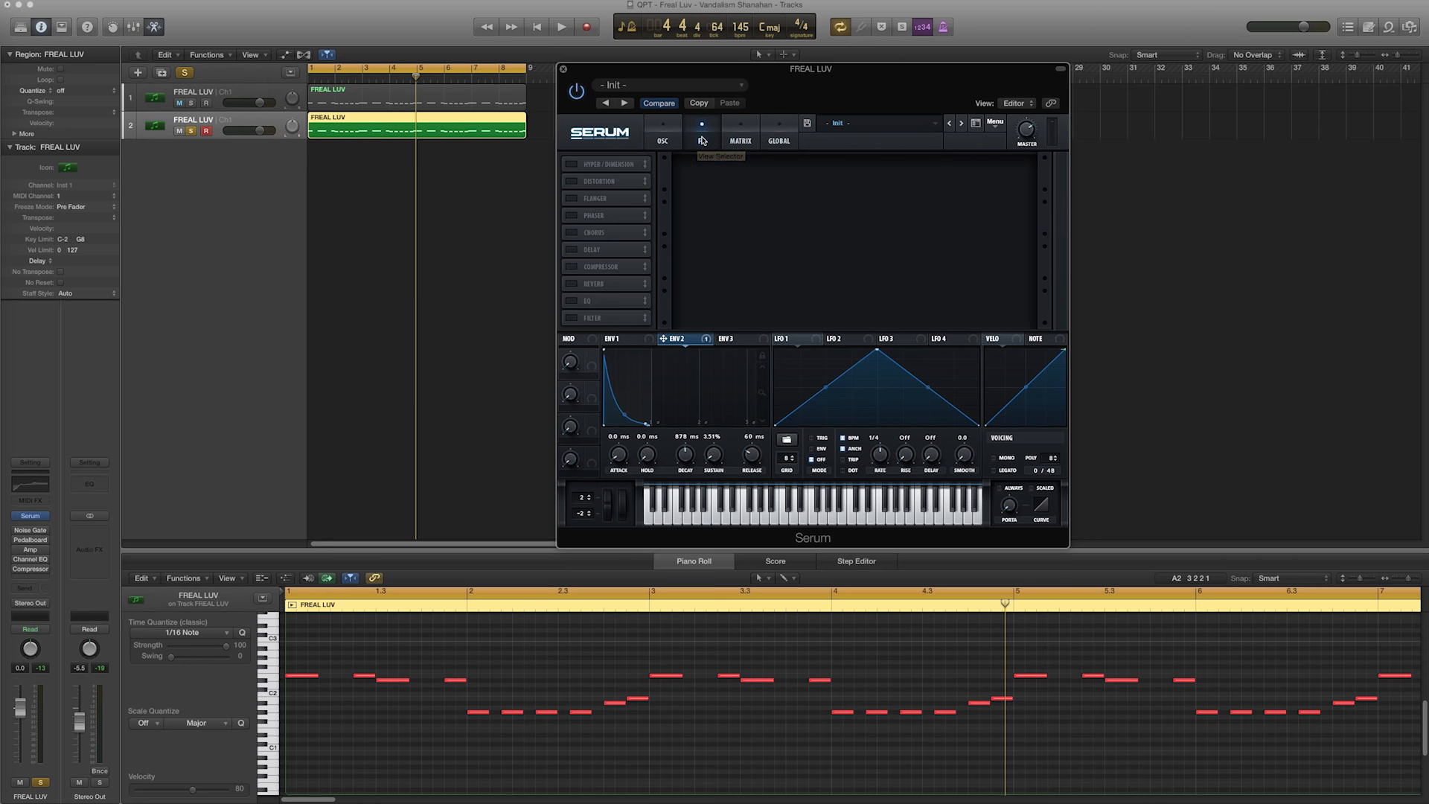
pyautogui.click(579, 166)
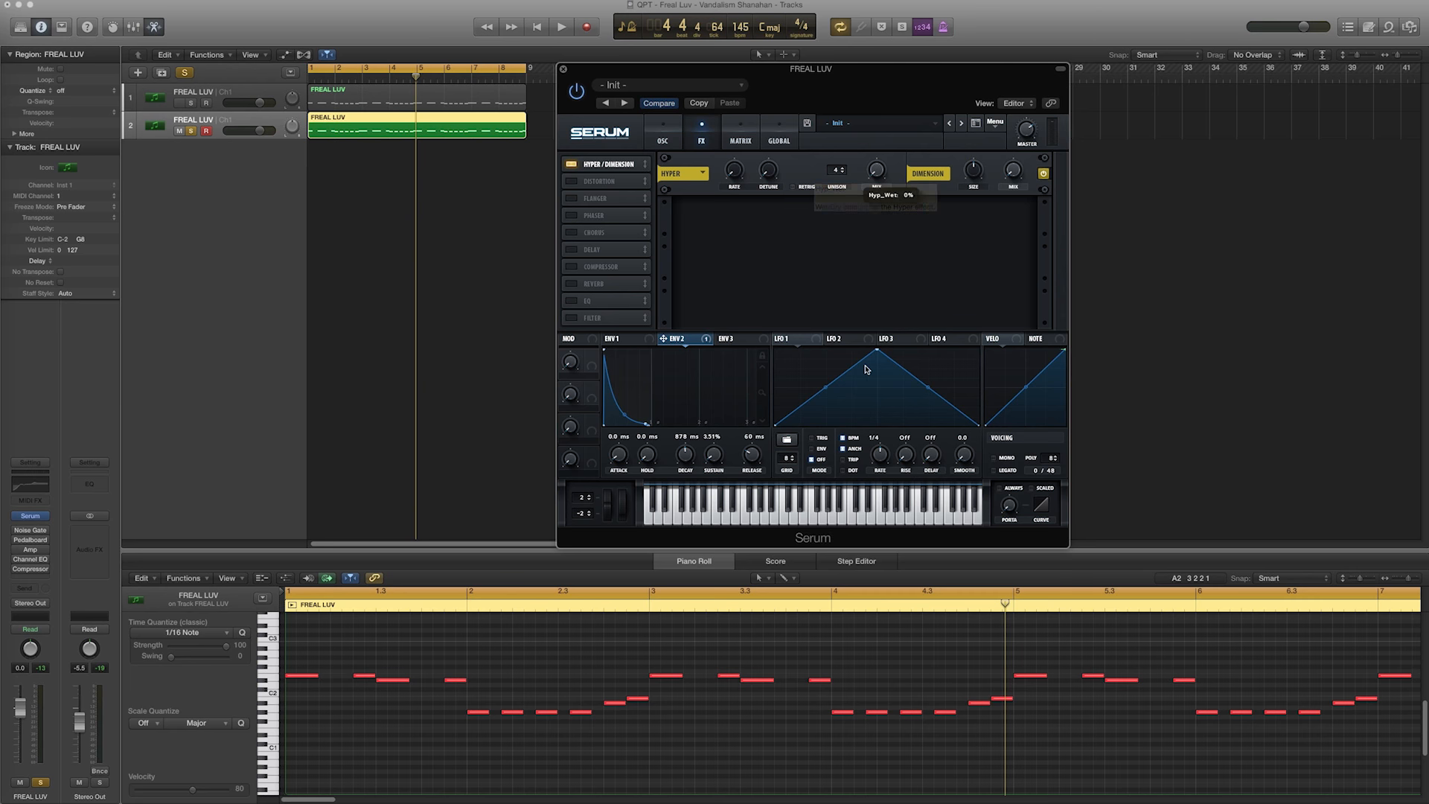
pyautogui.moveTo(1023, 165)
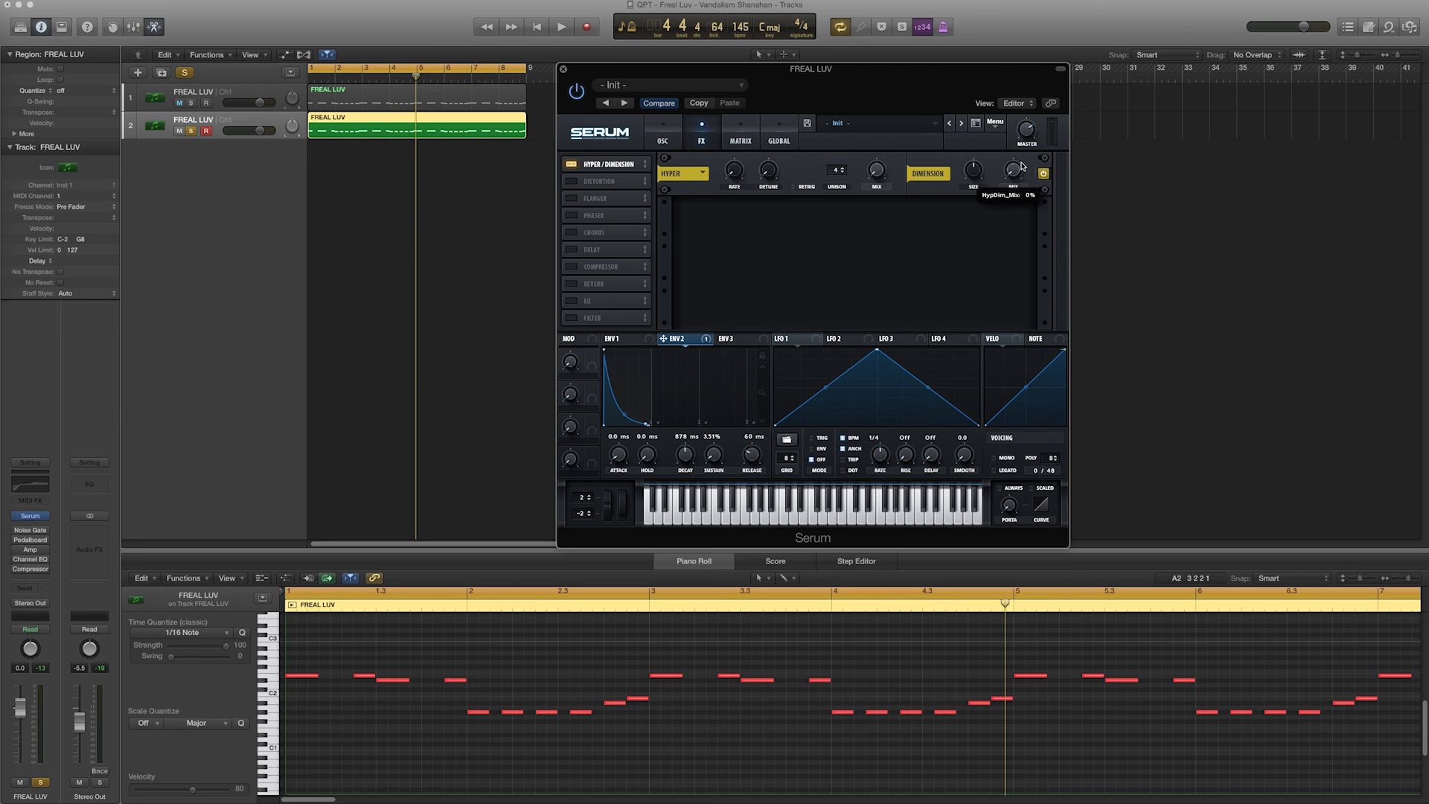
pyautogui.moveTo(1017, 144); pyautogui.dragTo(975, 179)
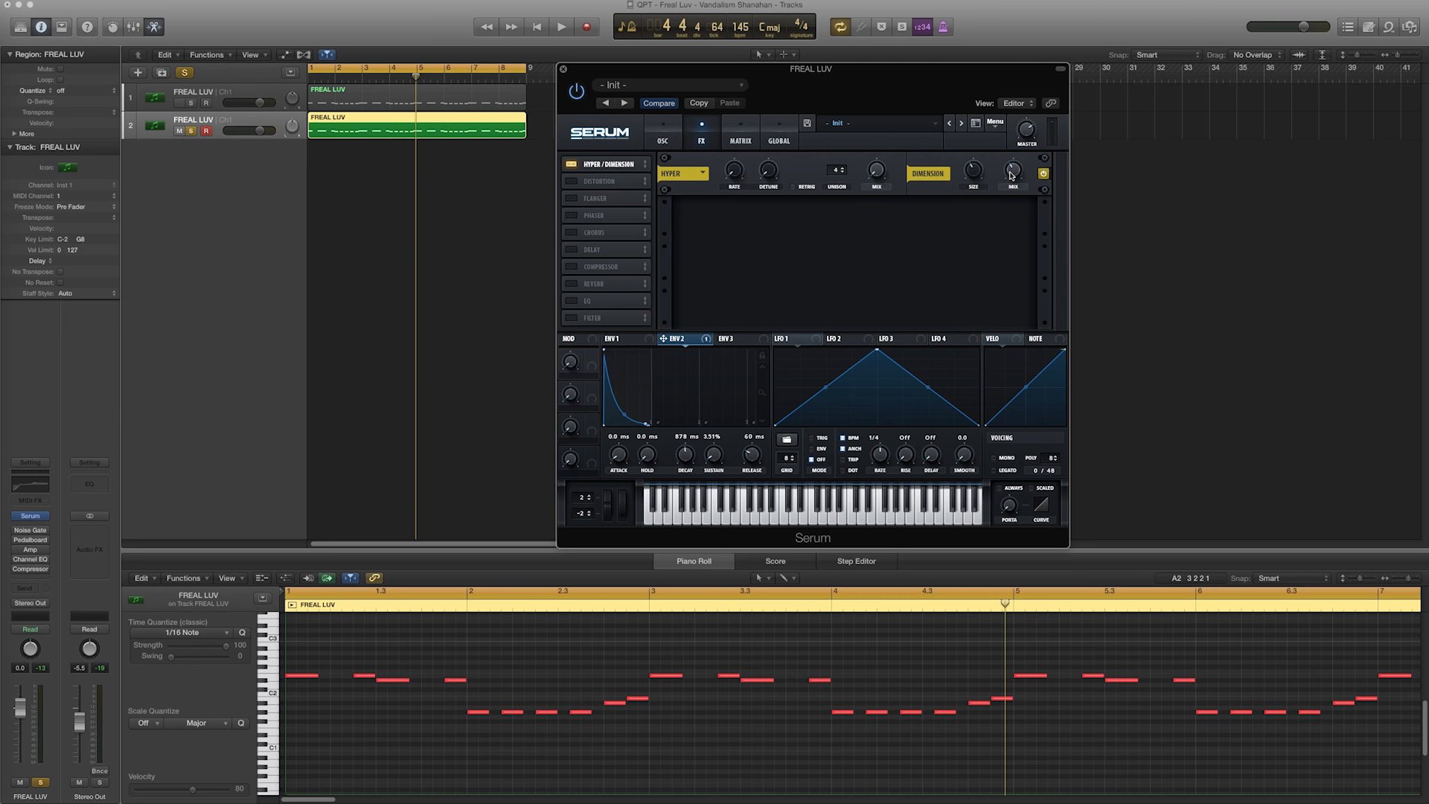
pyautogui.press('space')
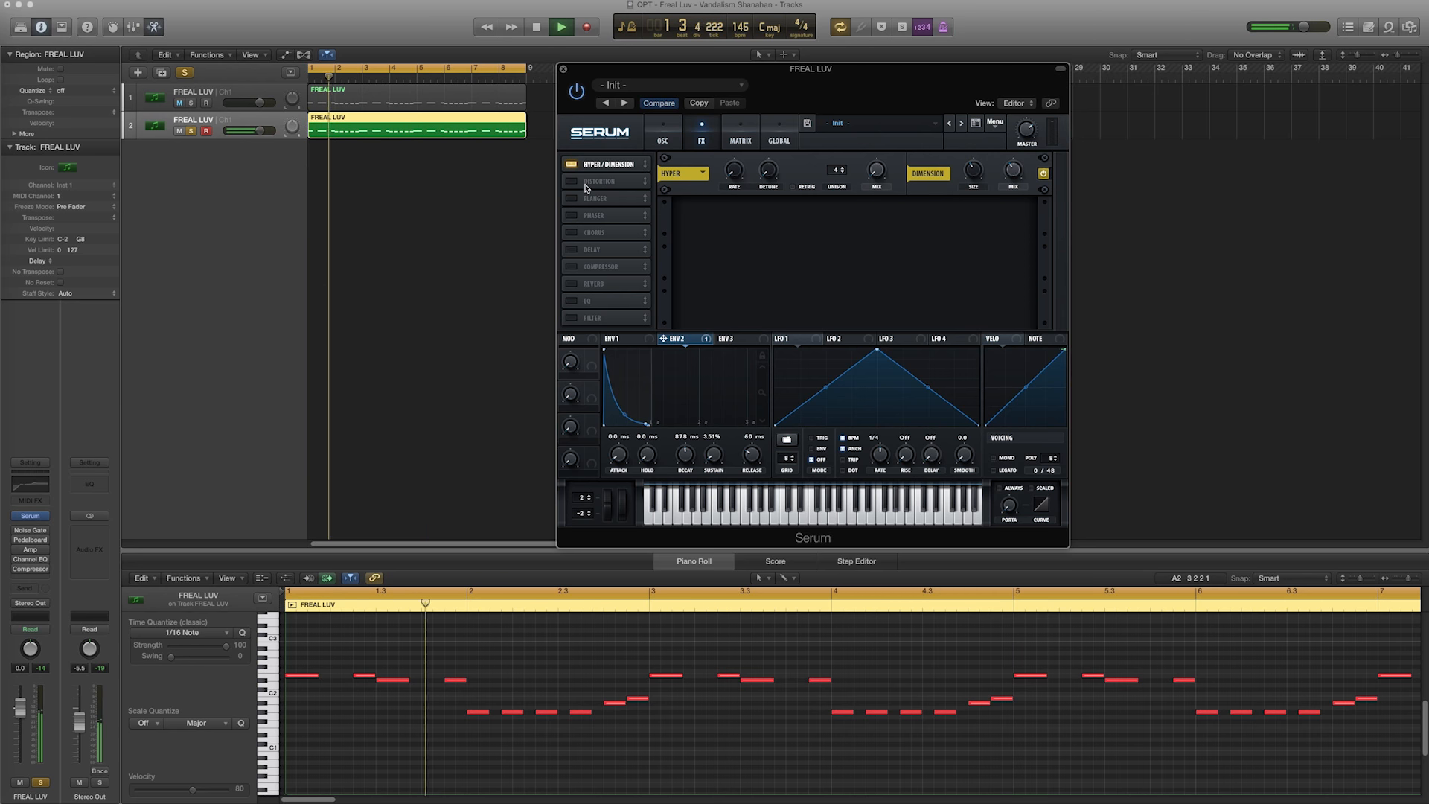
pyautogui.press('space')
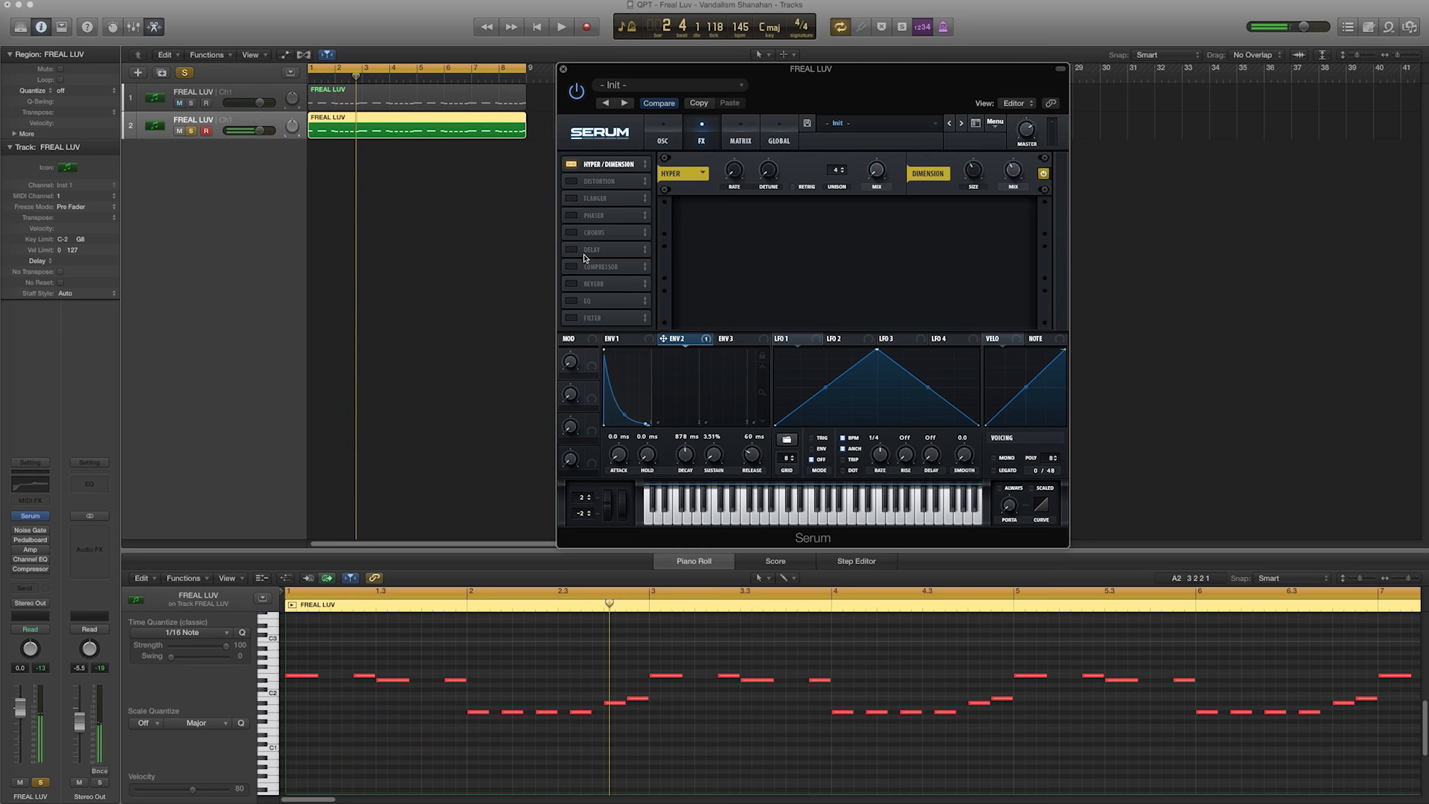
# Enable the EQ effect, switch its low band to the low-cut shape, and audition the loop.
pyautogui.click(594, 304)
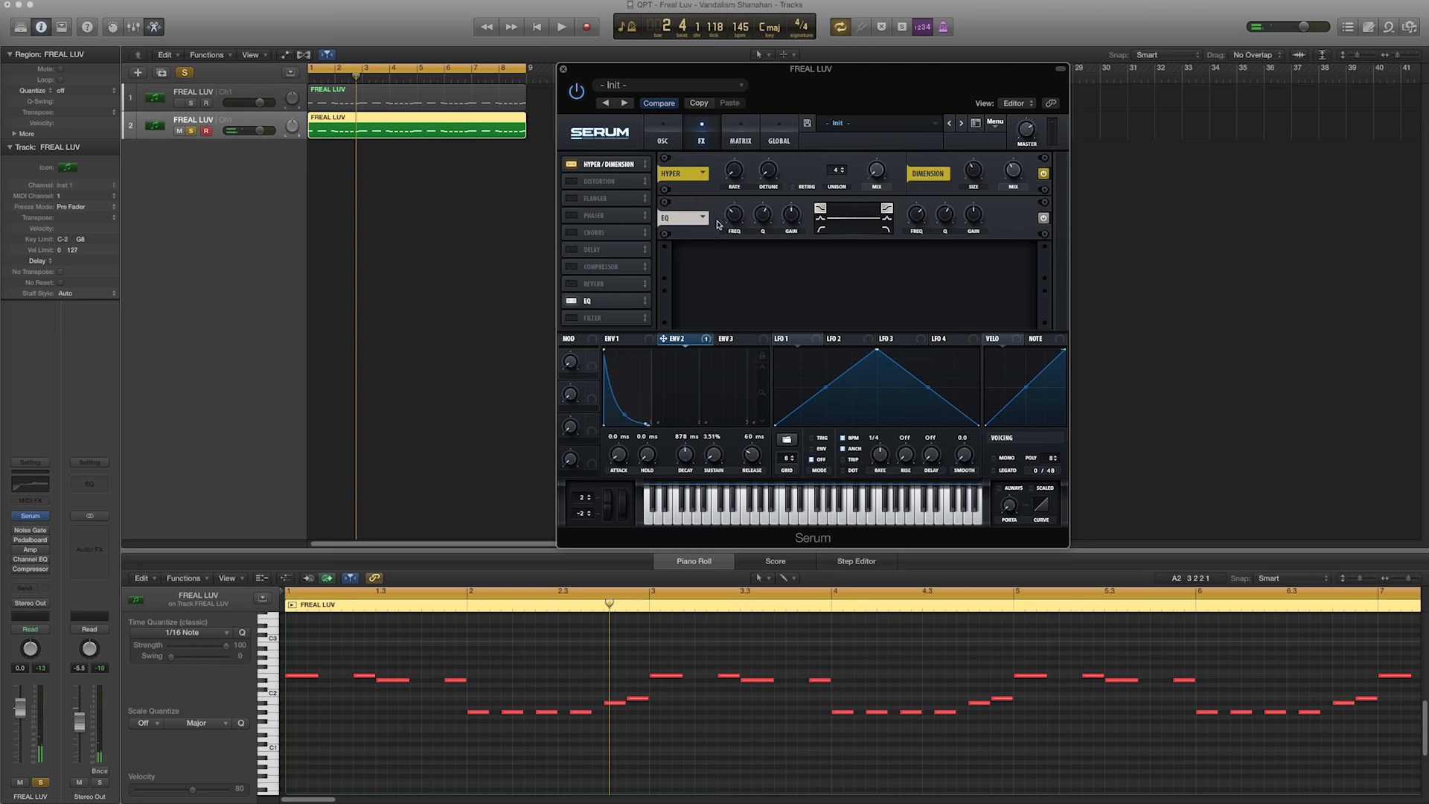
pyautogui.press('space')
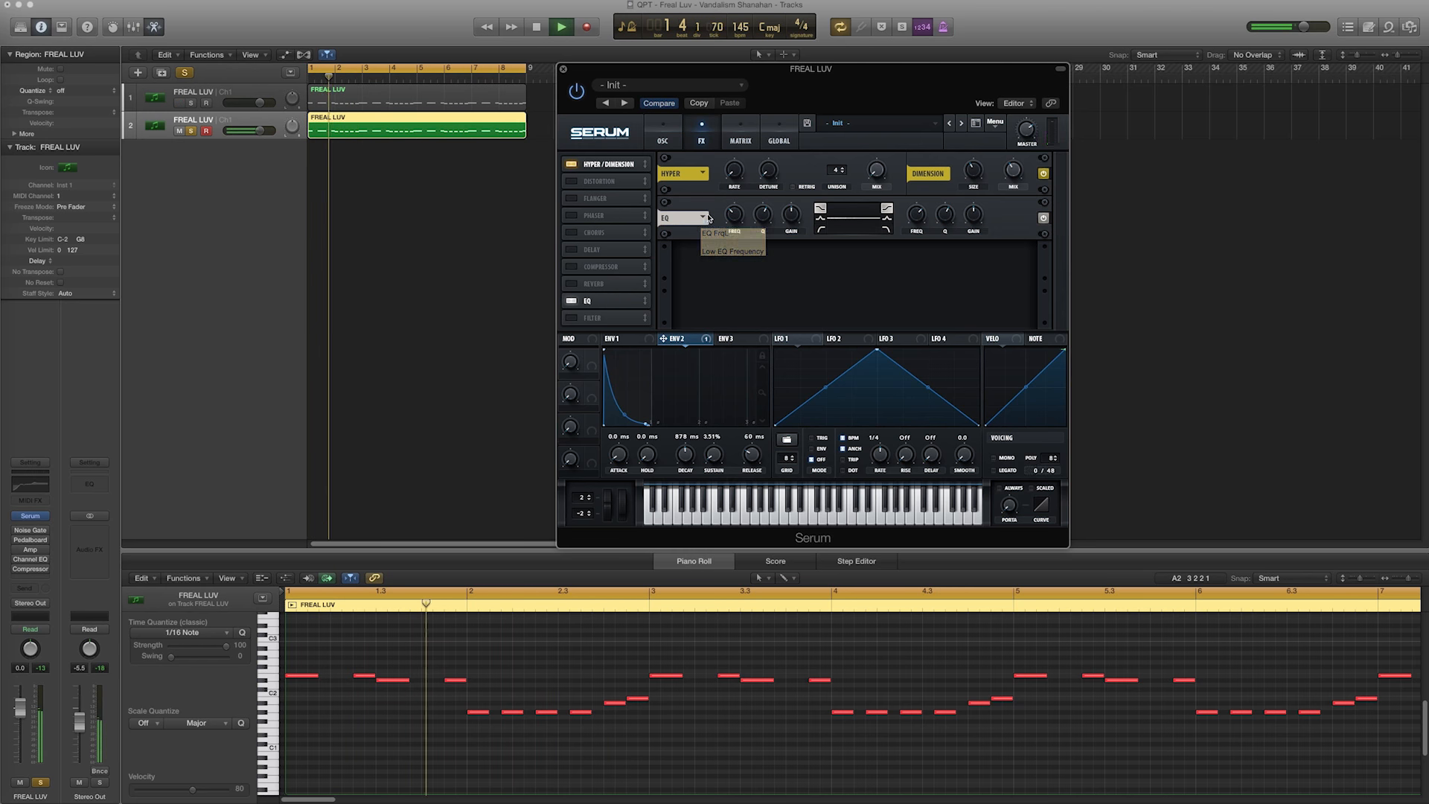
pyautogui.moveTo(764, 232)
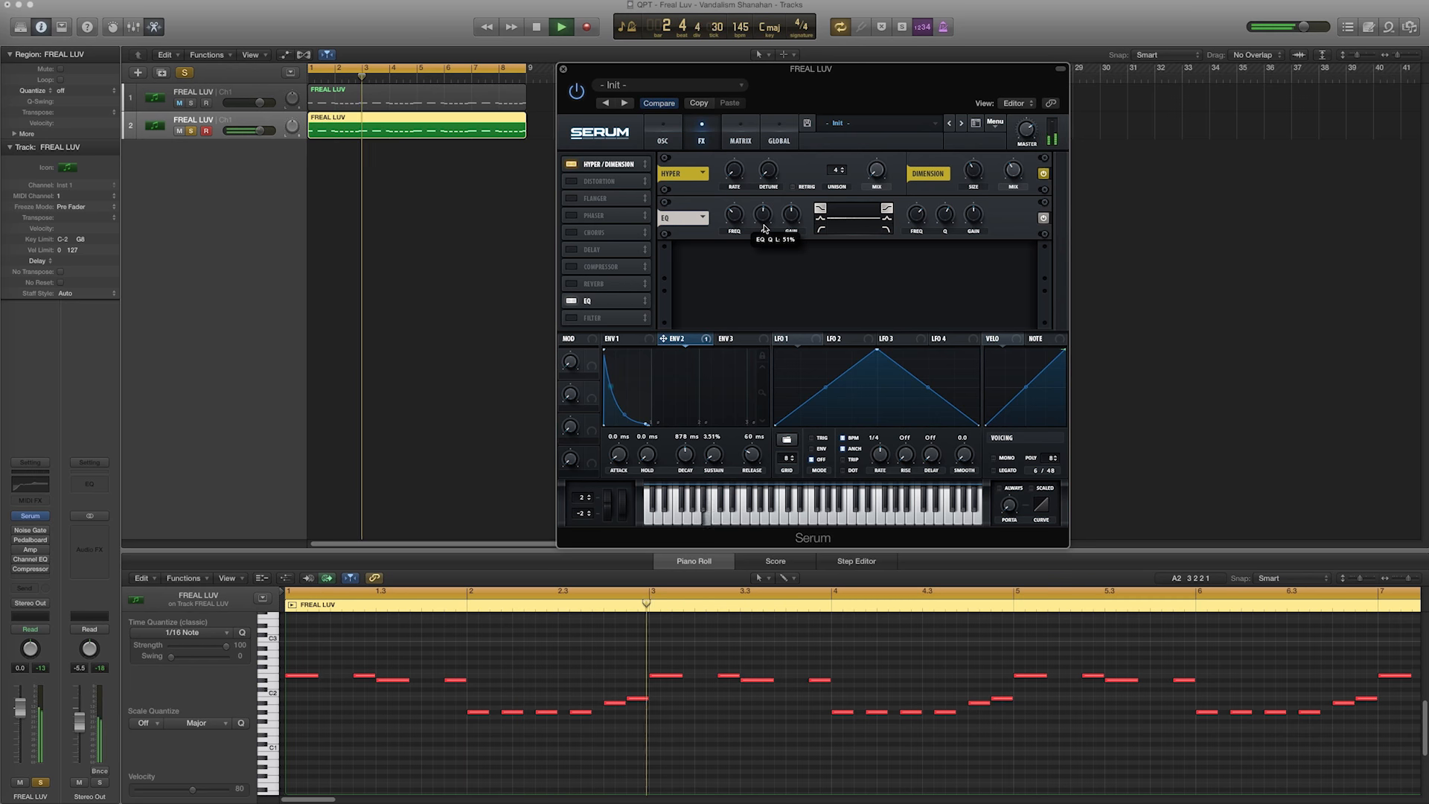
pyautogui.click(820, 228)
pyautogui.press('space')
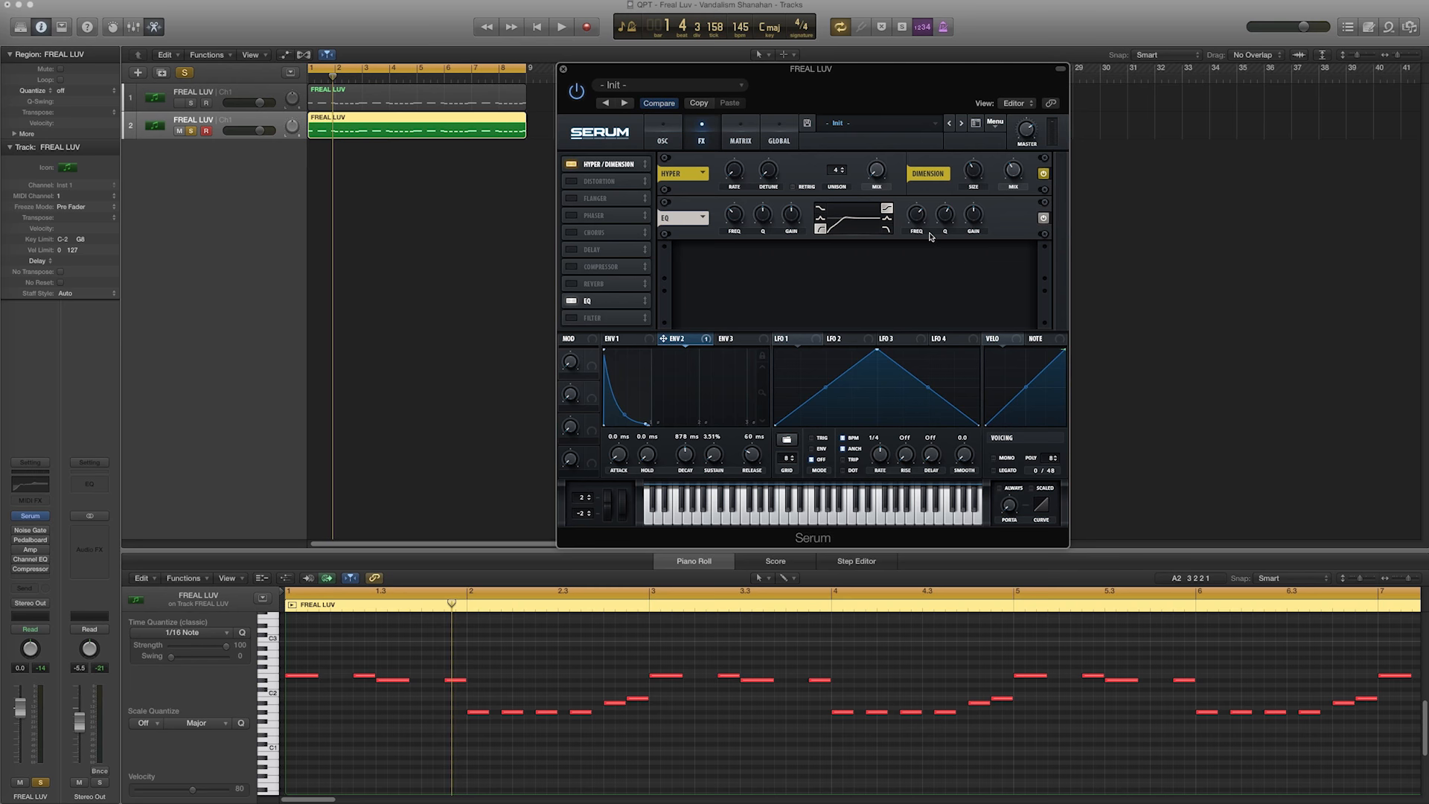
pyautogui.press('space')
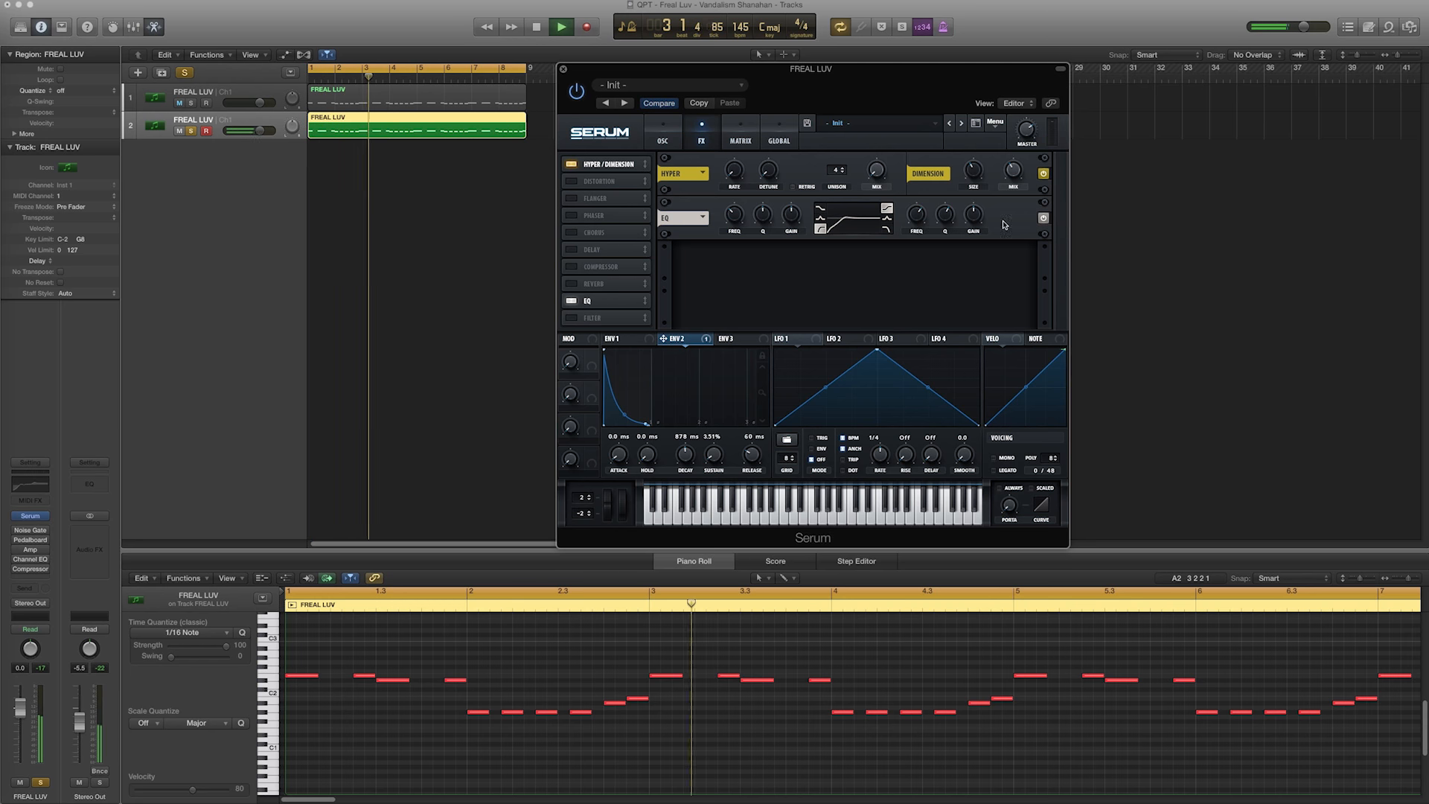
pyautogui.press('space')
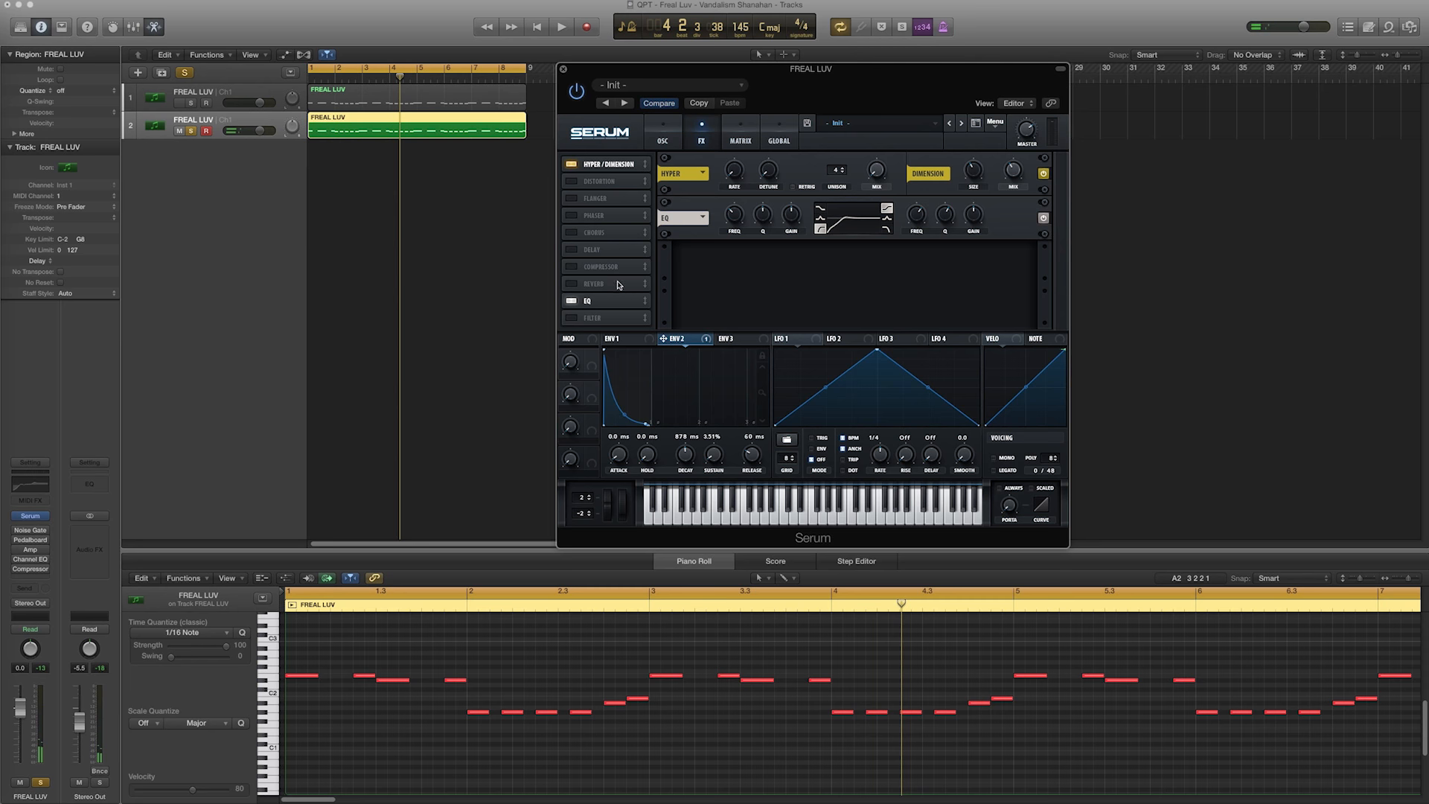
# Enable the distortion effect, move it after the EQ in the effects chain, and set its type to SoftClip.
pyautogui.click(572, 180)
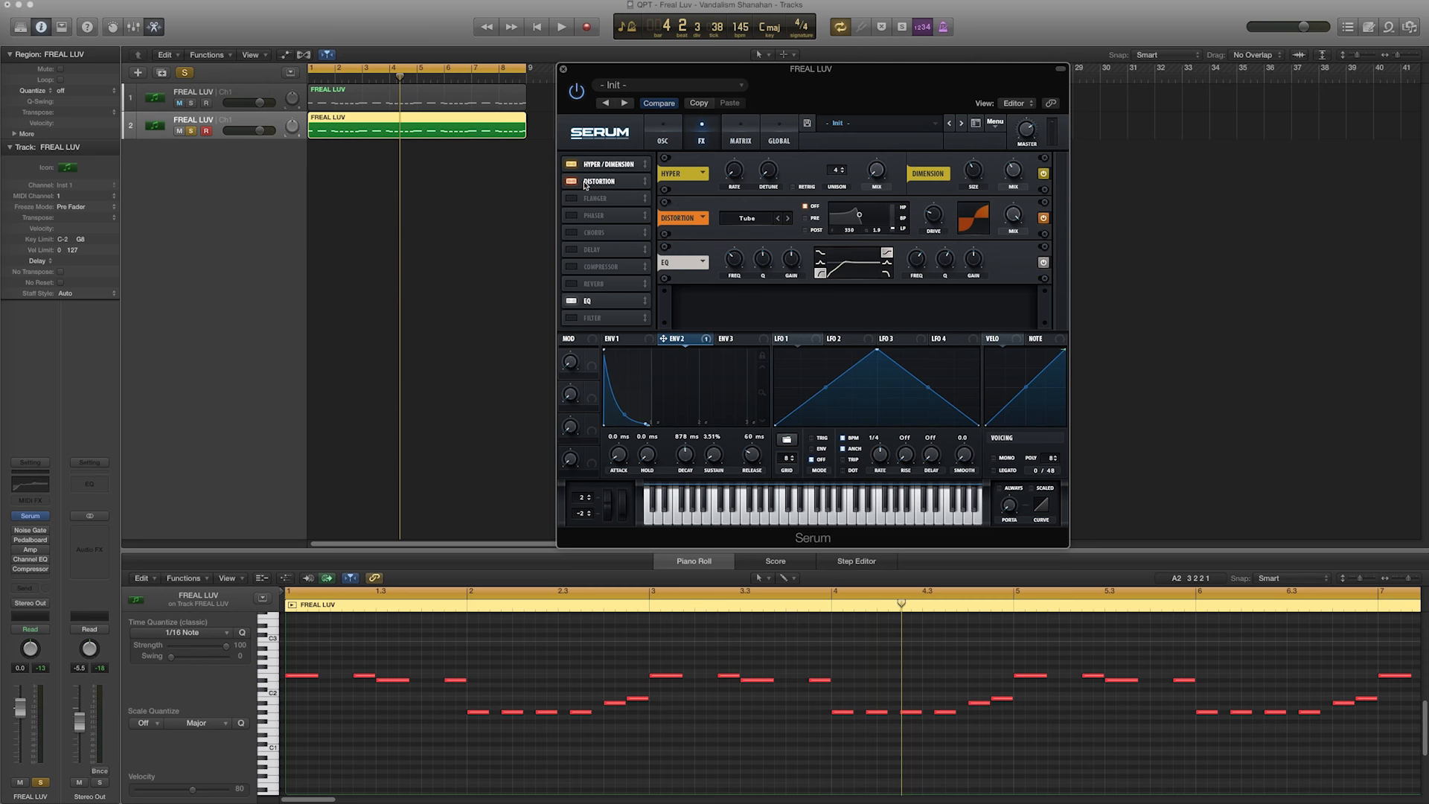
pyautogui.moveTo(614, 235); pyautogui.dragTo(610, 303)
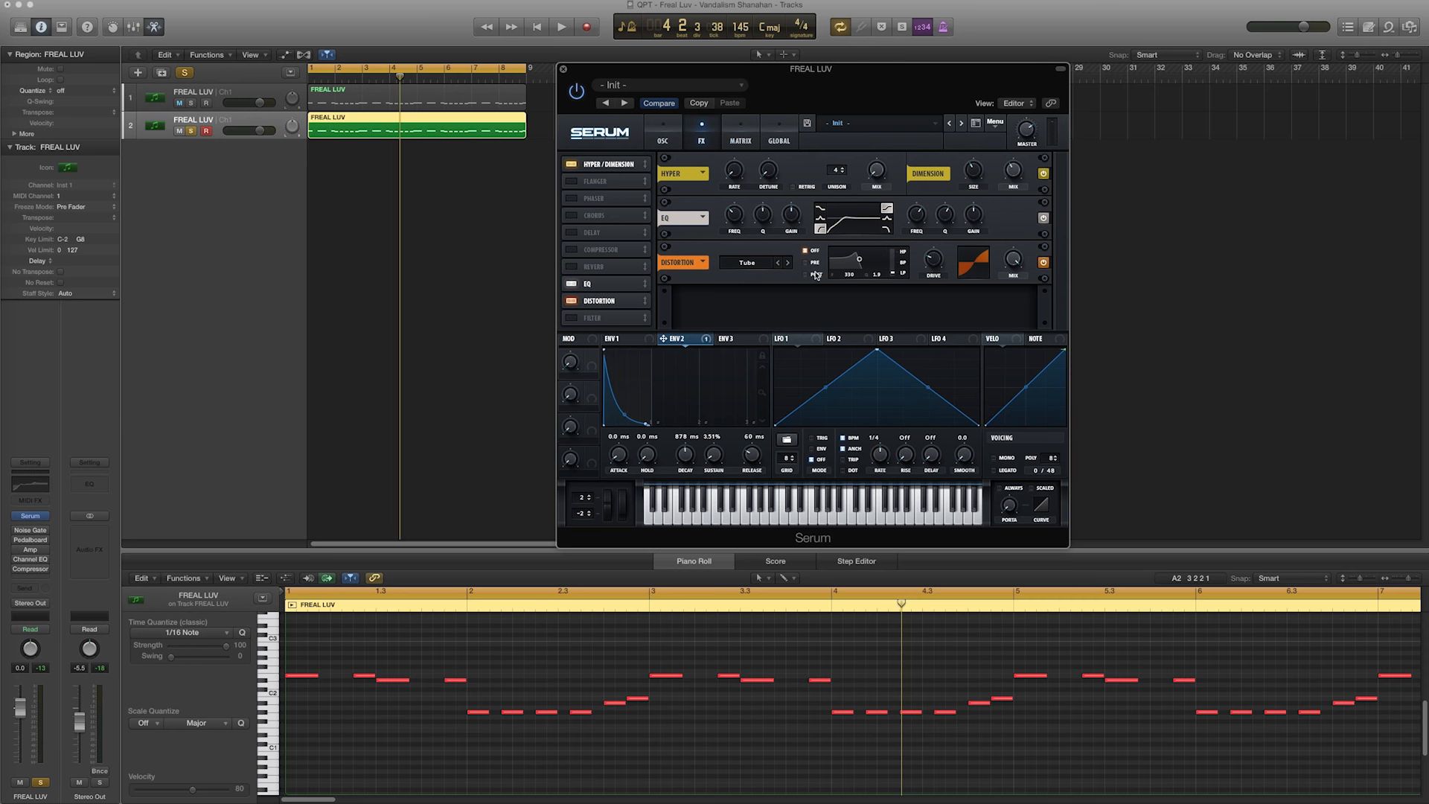
pyautogui.press('space')
pyautogui.click(761, 266)
pyautogui.click(812, 288)
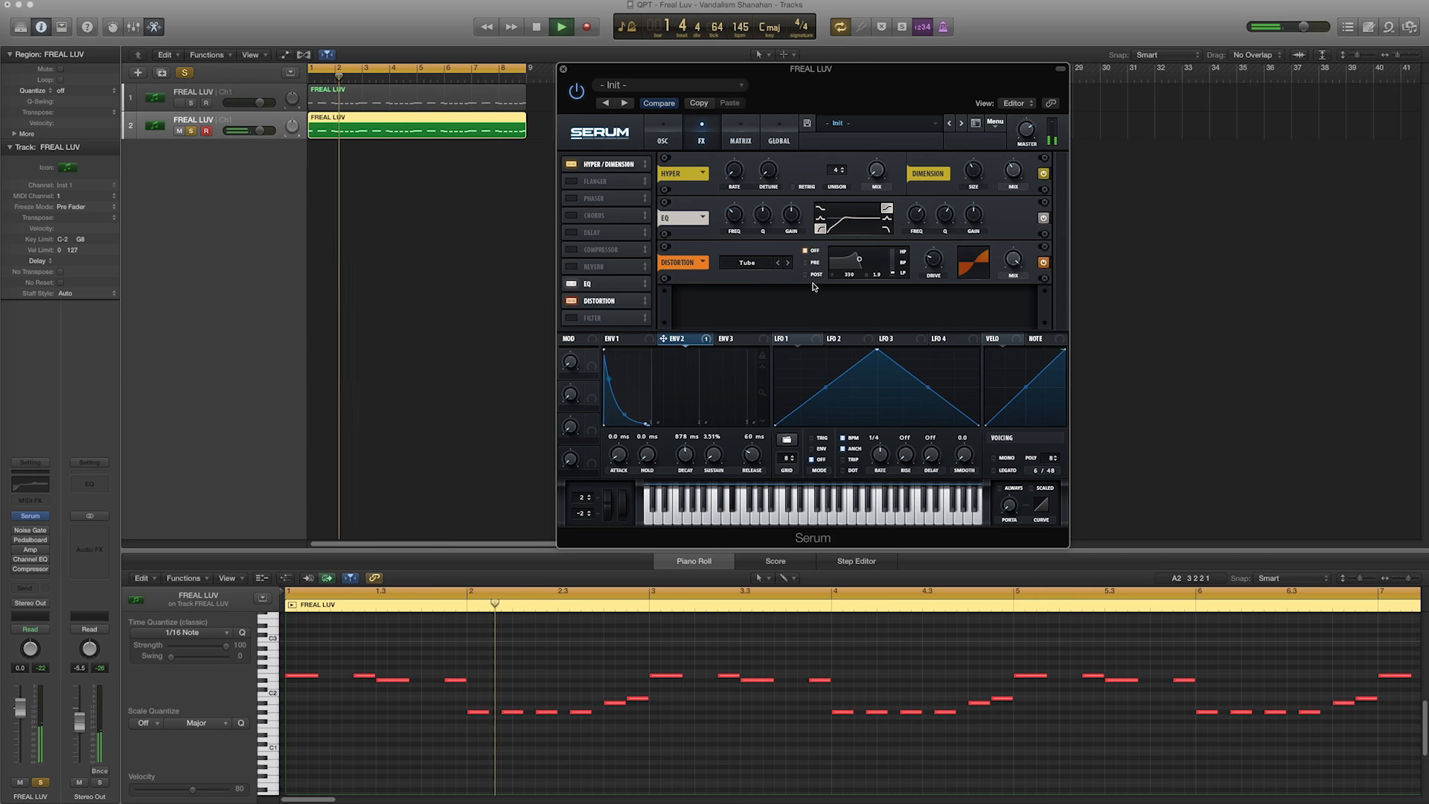
# Set the distortion's filter to Pre and shift it from low-pass toward high-pass during playback.
pyautogui.click(815, 263)
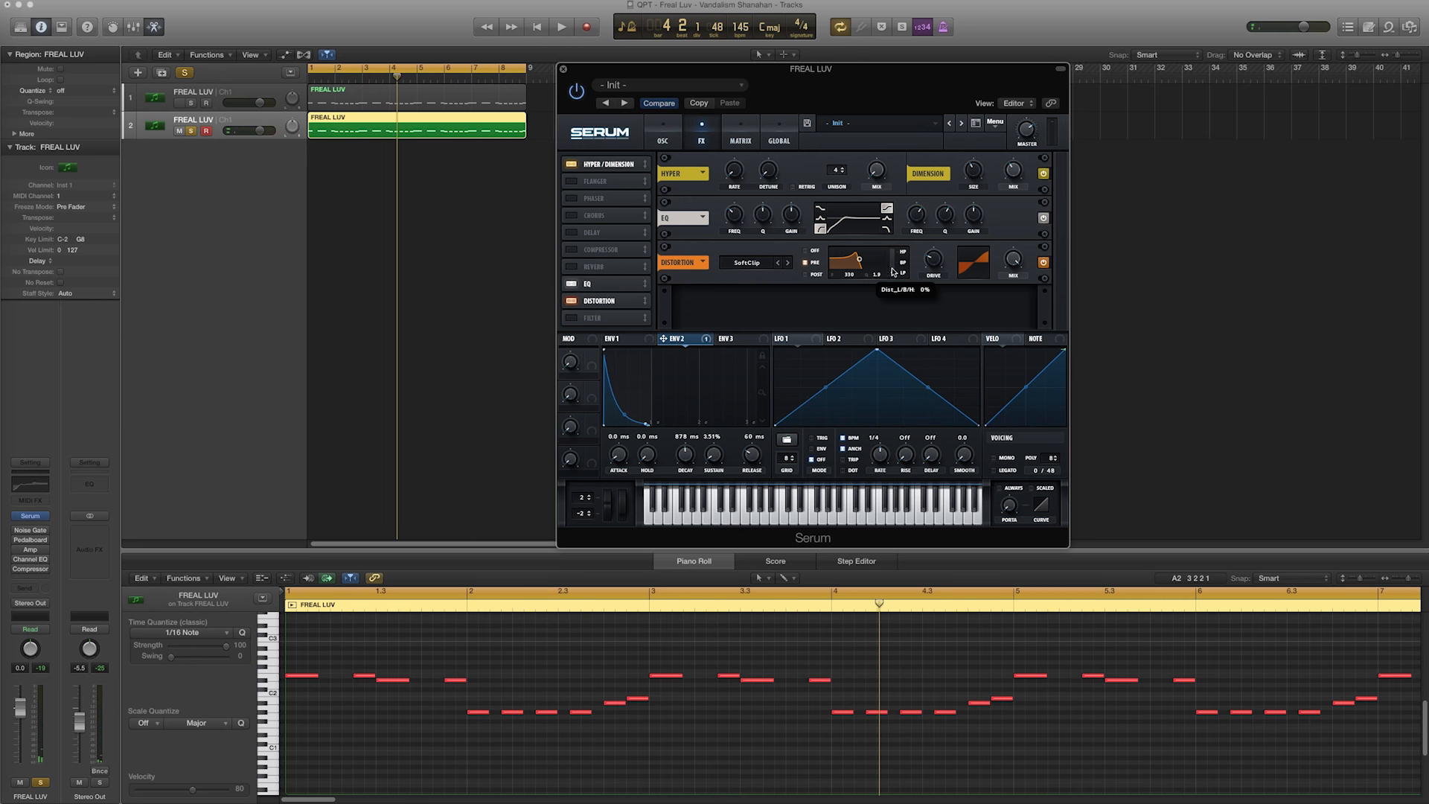
pyautogui.press('space')
pyautogui.moveTo(894, 180); pyautogui.dragTo(891, 91)
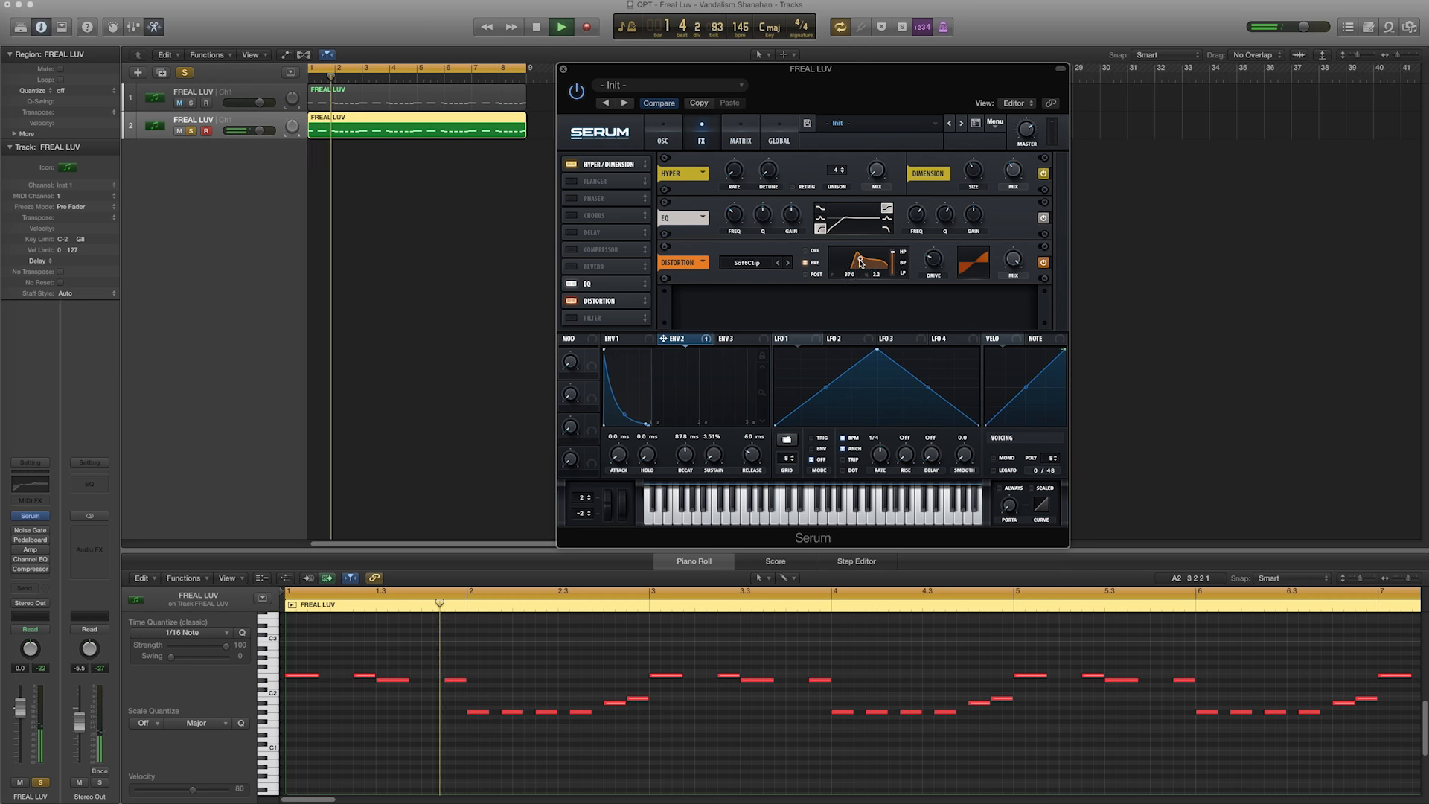
# Set the distortion filter's frequency to about 50 and its Q to 0.1, and raise the distortion drive.
pyautogui.moveTo(859, 260); pyautogui.dragTo(849, 276)
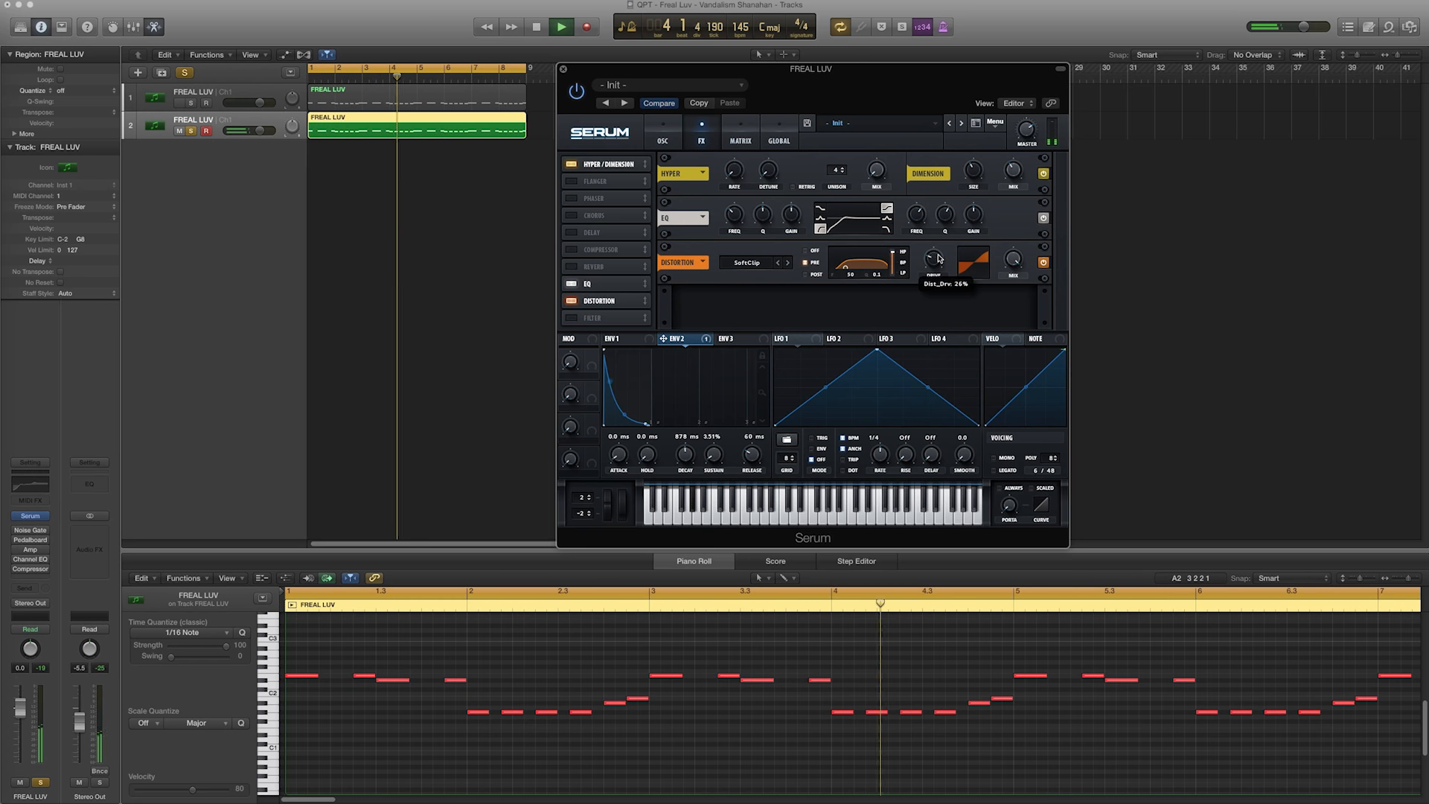
pyautogui.moveTo(941, 241); pyautogui.dragTo(949, 184)
pyautogui.press('space')
# Audition the loop with the distortion effect bypassed and enabled.
pyautogui.click(1043, 264)
pyautogui.click(1043, 265)
pyautogui.press('space')
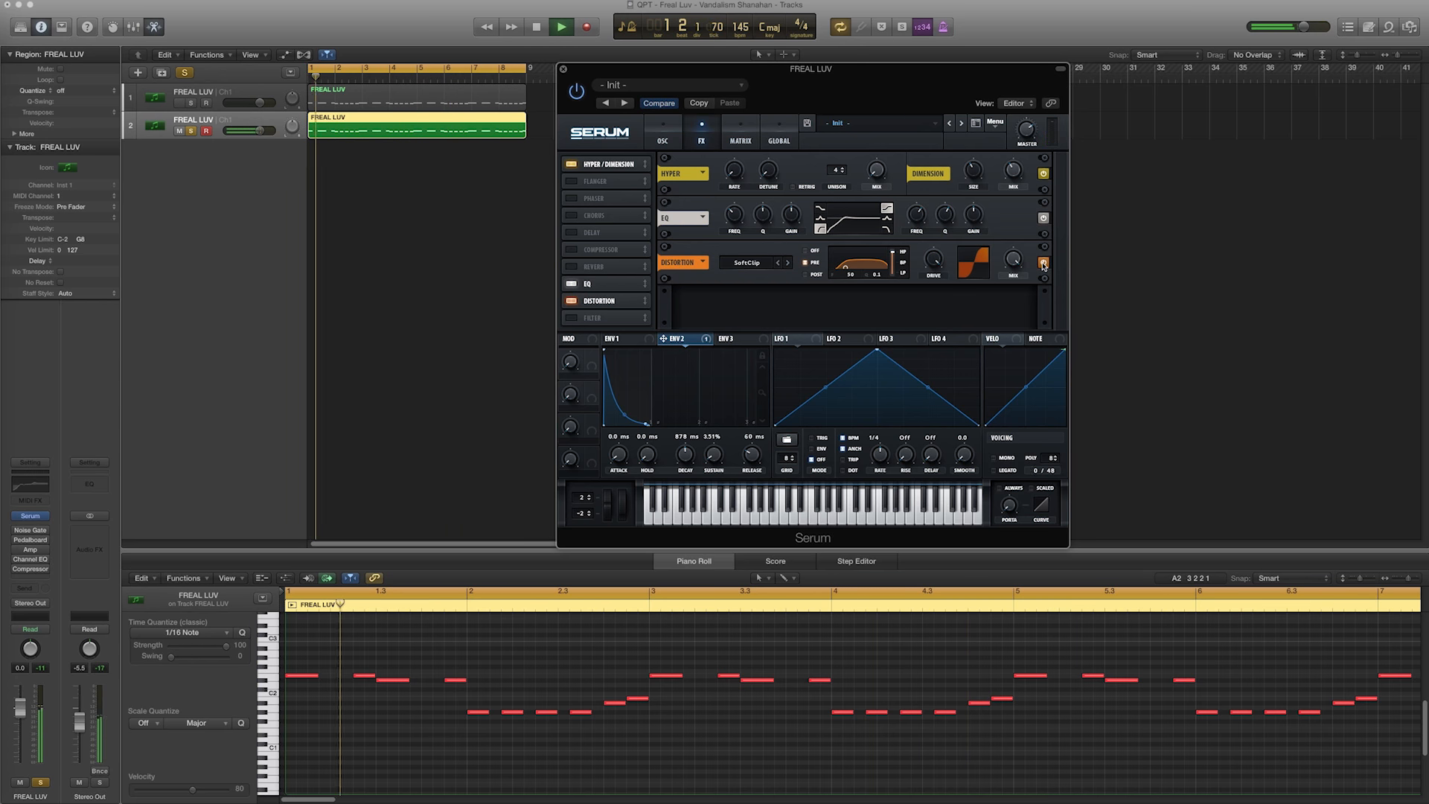
pyautogui.press('space')
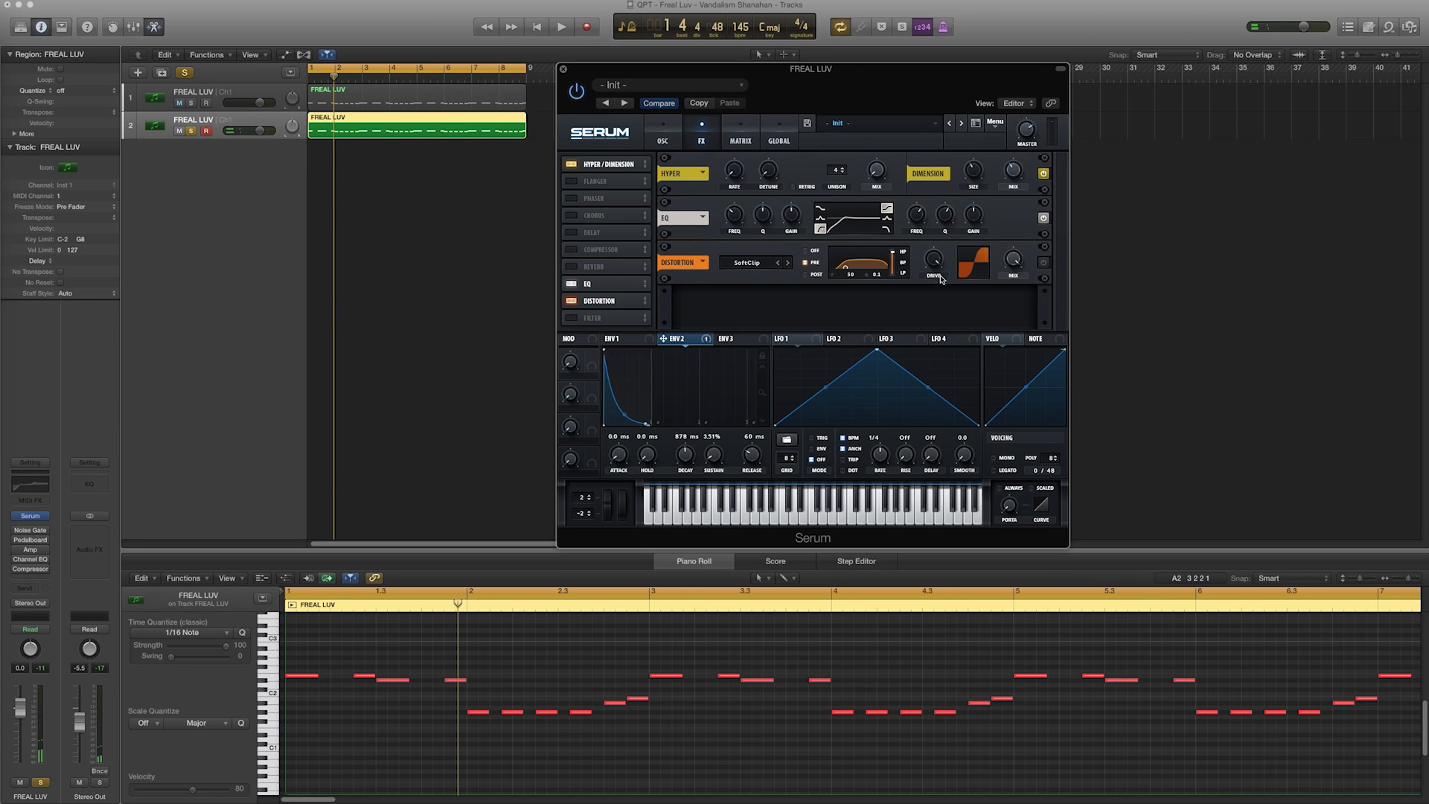
# Enable the compressor, move it after the distortion, and turn on Multiband, auditioning the loop while checking its threshold and ratio.
pyautogui.click(580, 253)
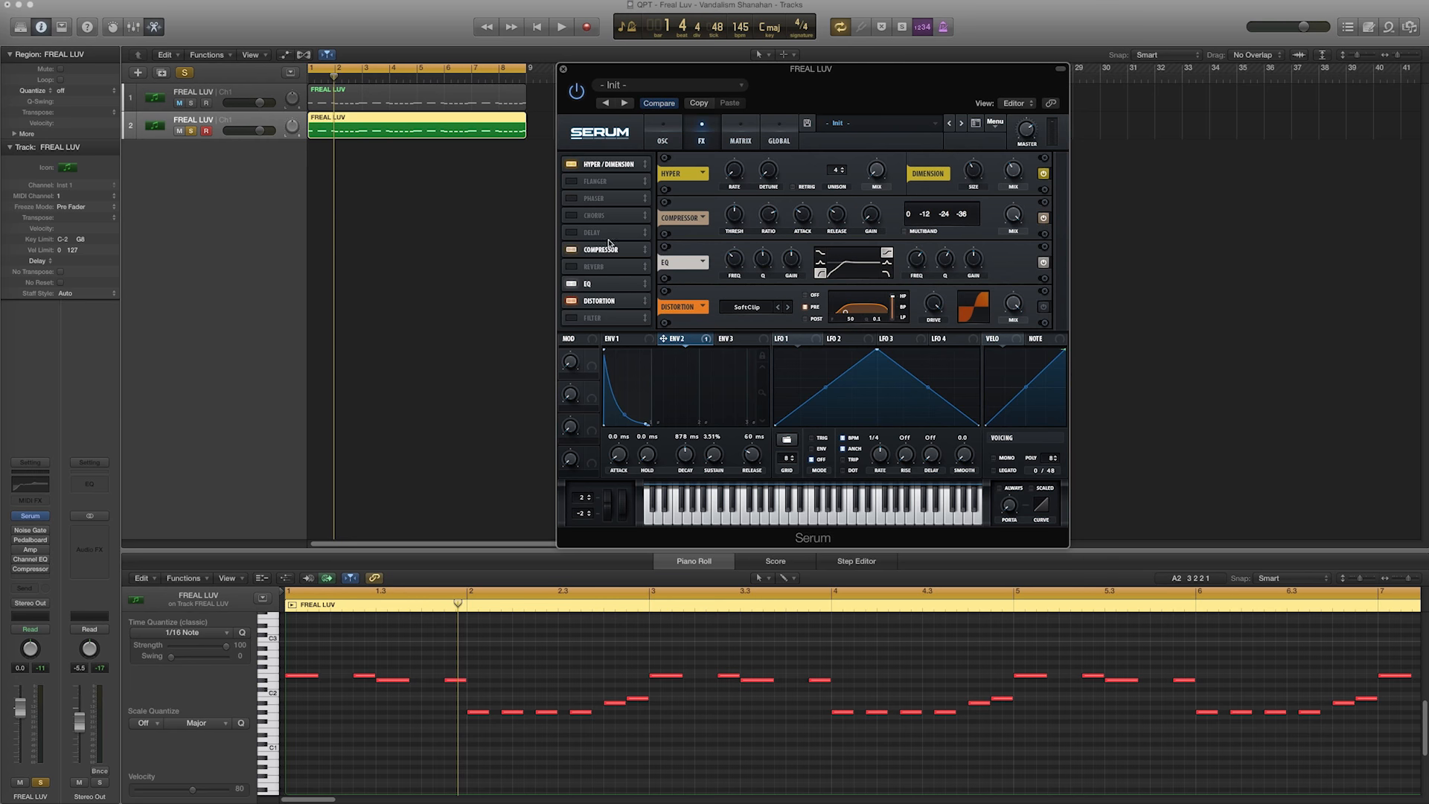
pyautogui.moveTo(629, 271); pyautogui.dragTo(629, 301)
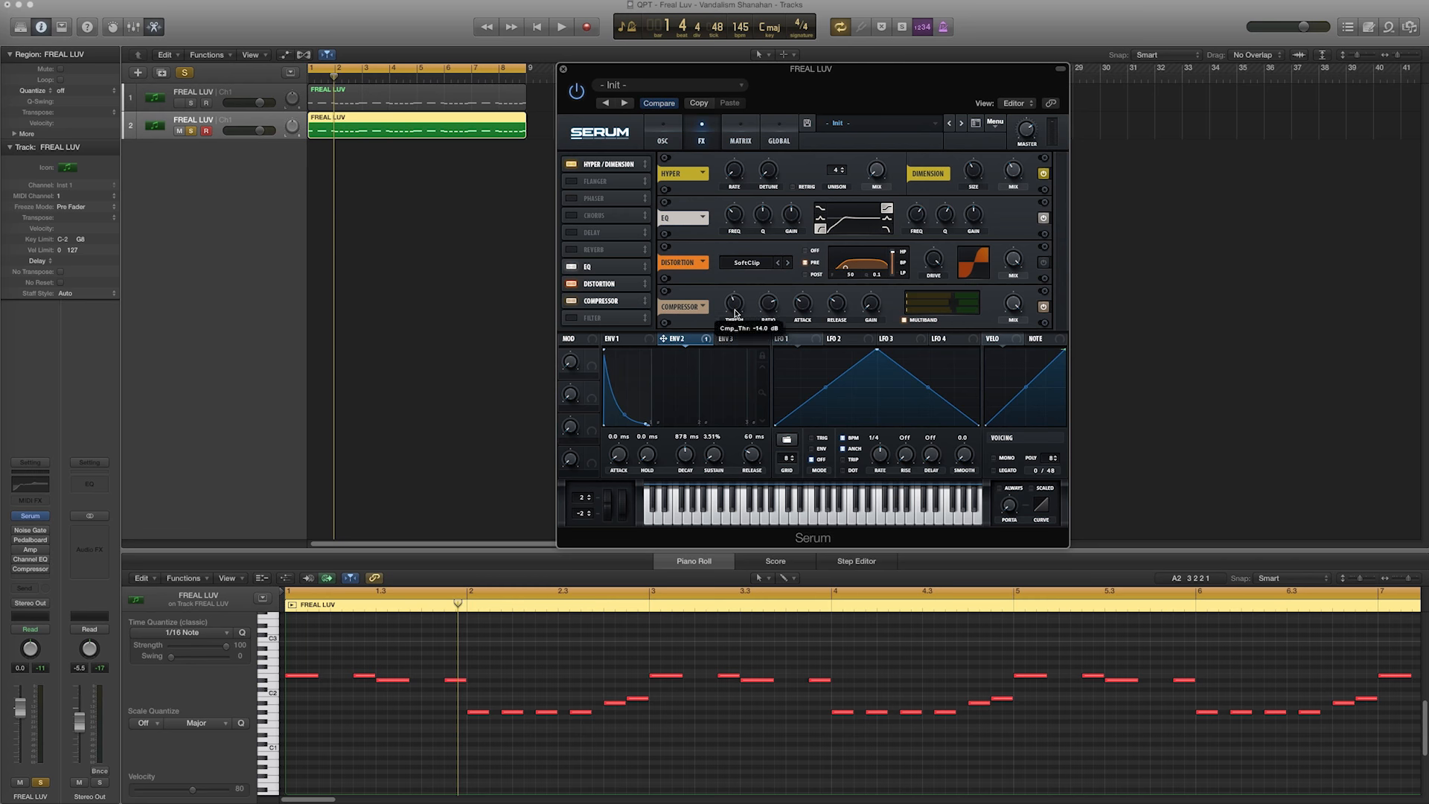
pyautogui.press('space')
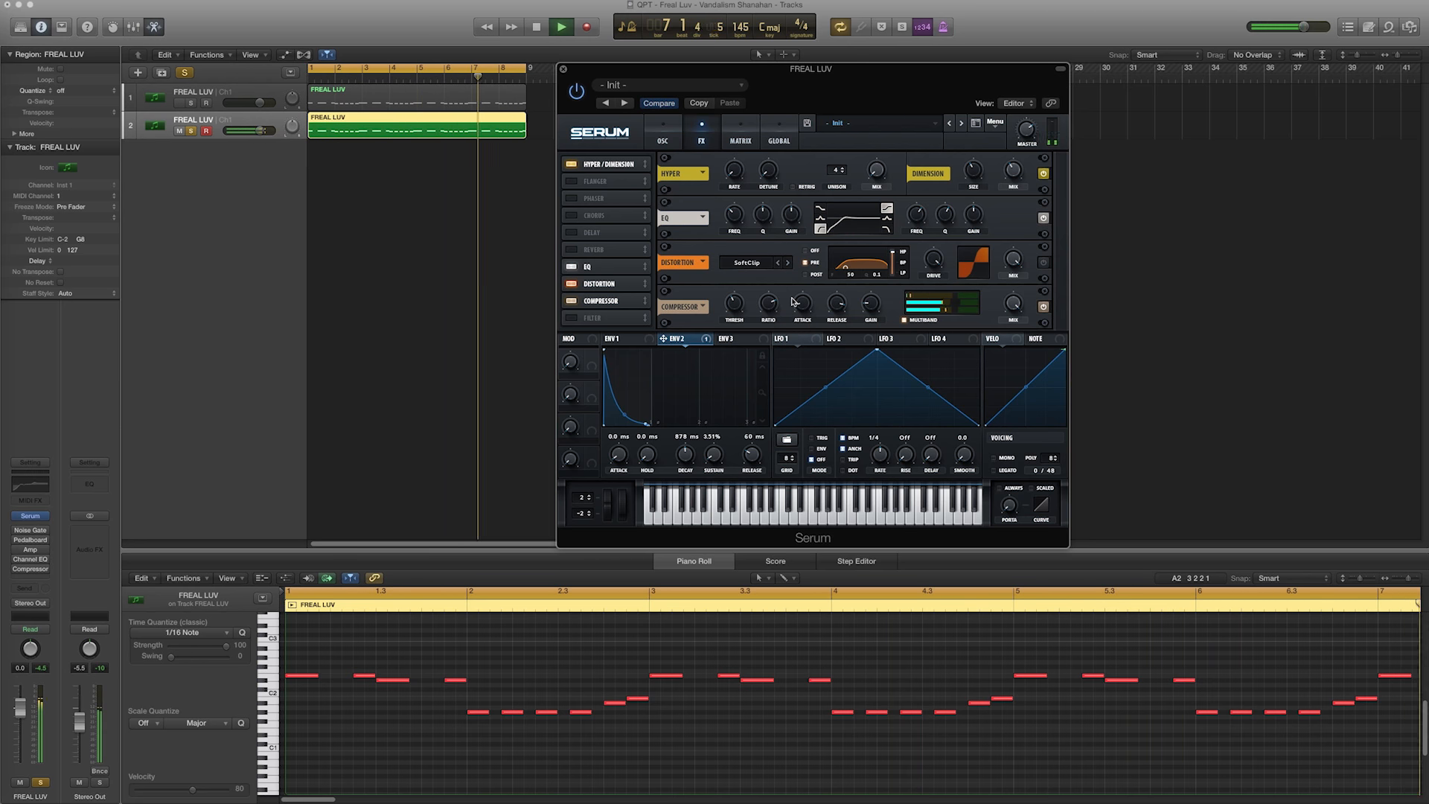
pyautogui.press('space')
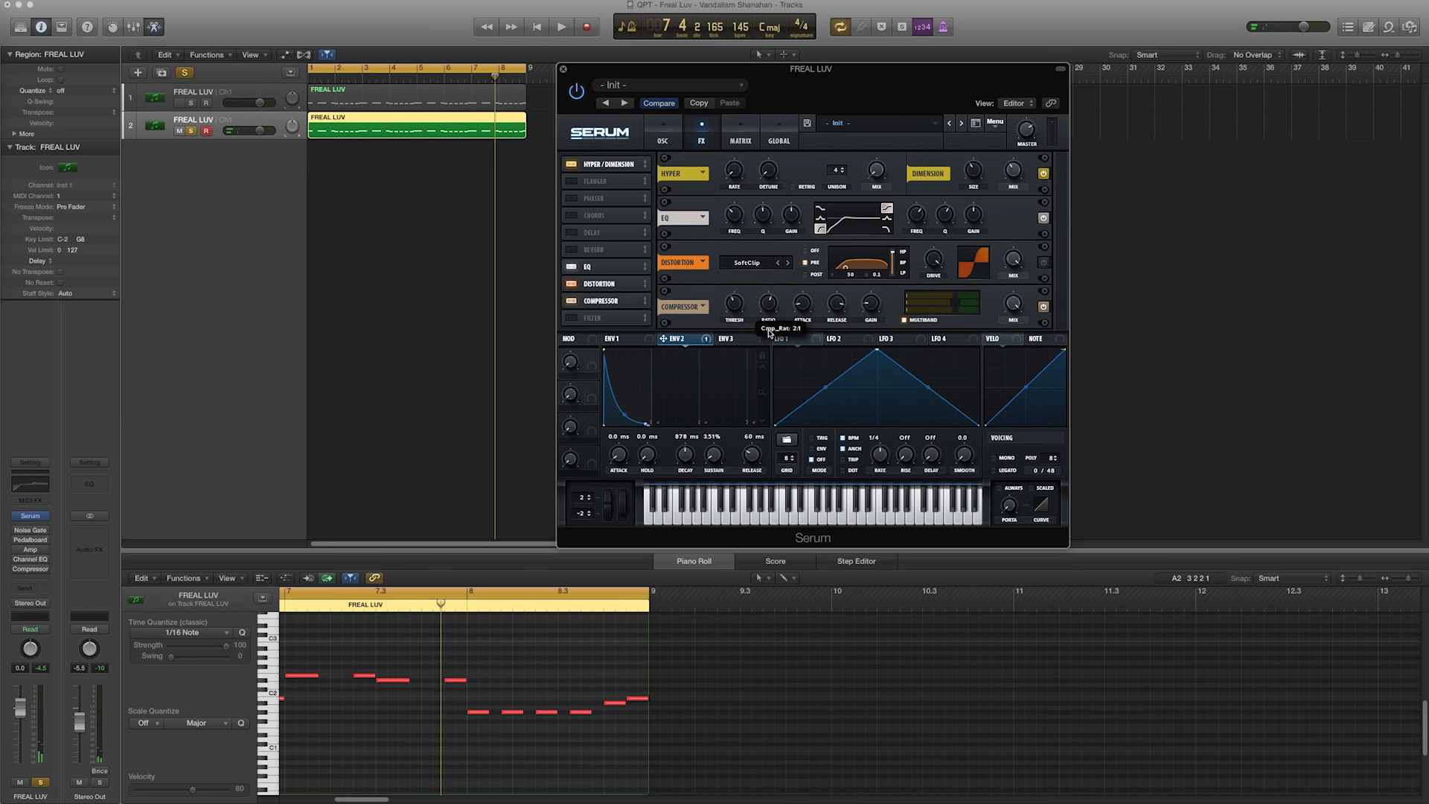
pyautogui.press('space')
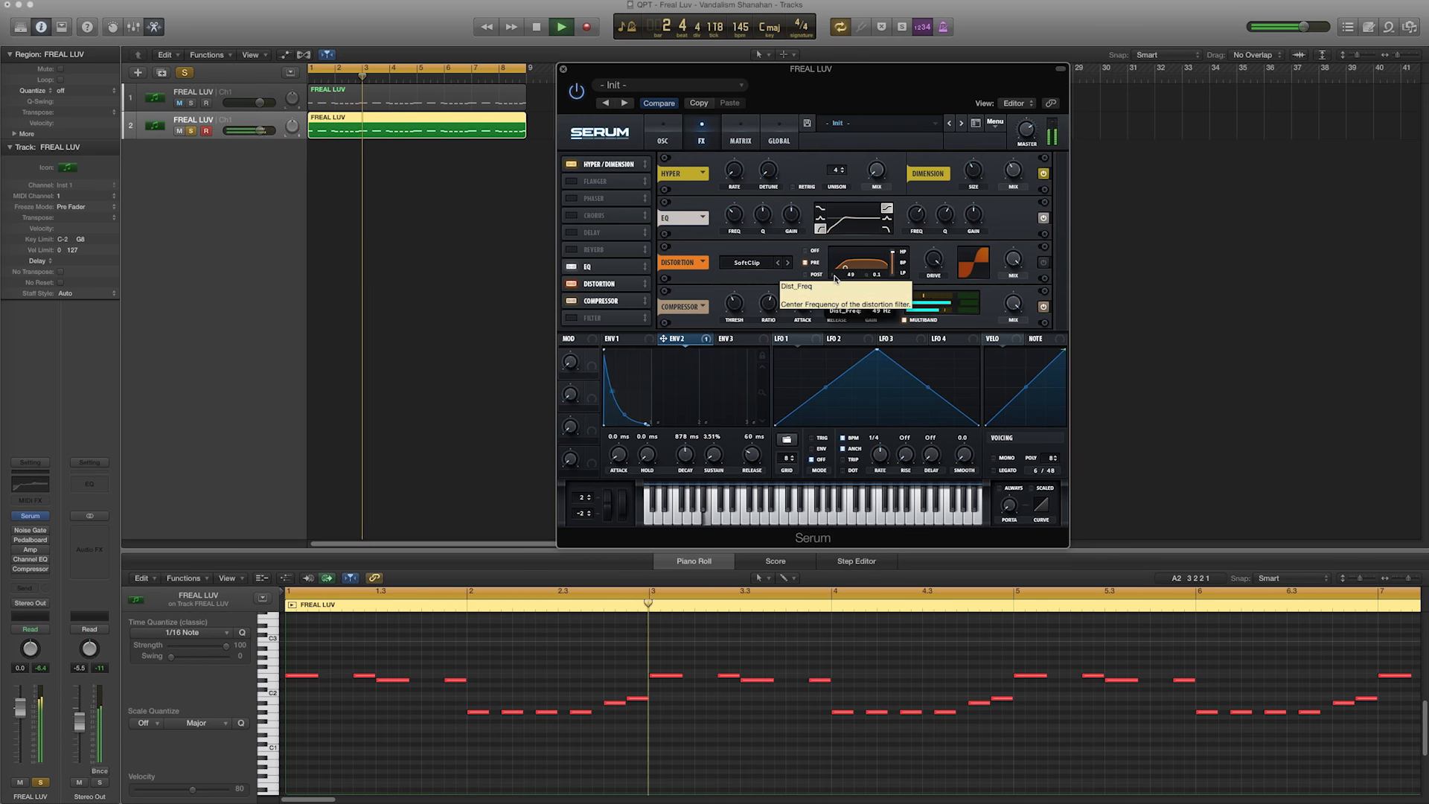
pyautogui.press('space')
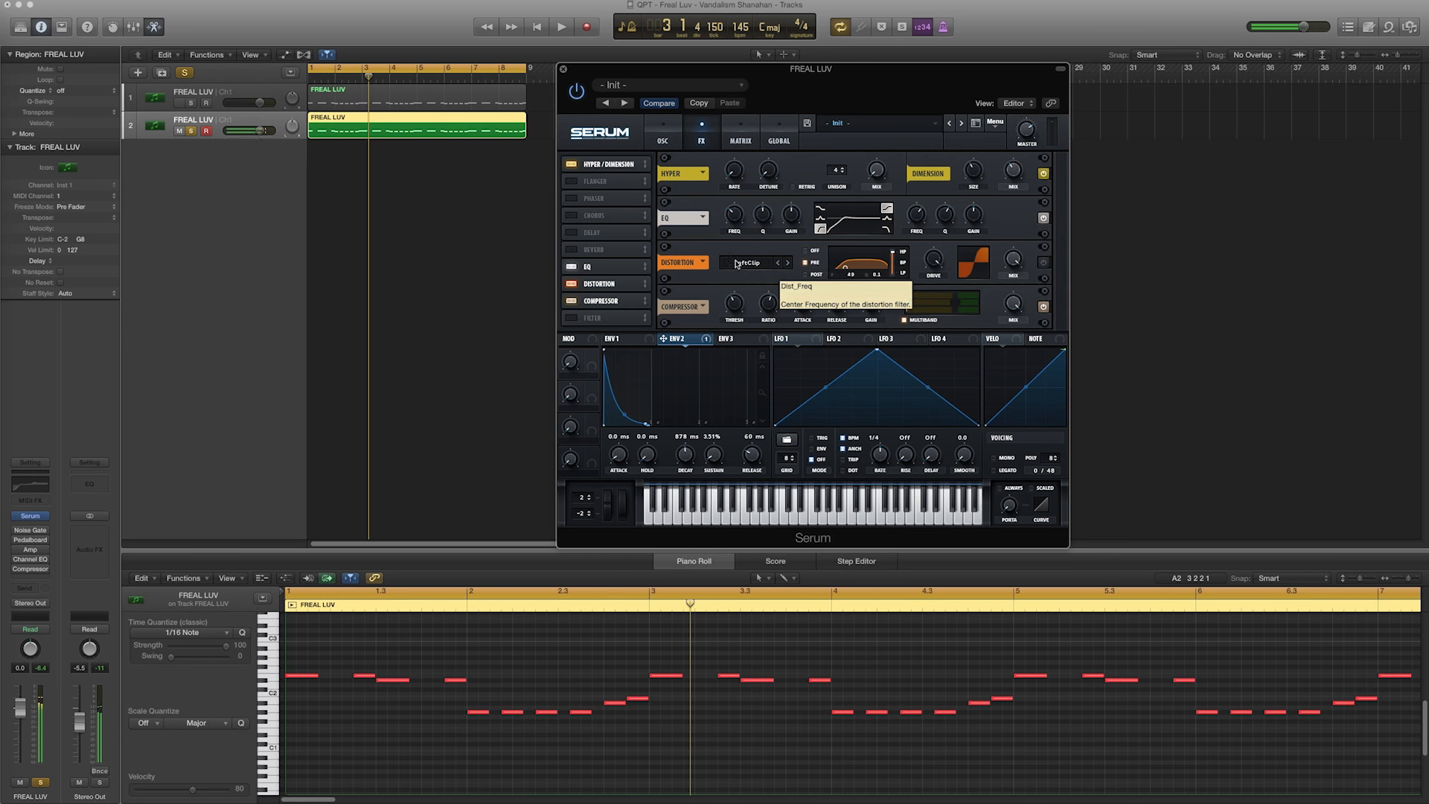
# Enable the reverb effect, move it after the compressor in the effects chain, and start auditioning it.
pyautogui.click(579, 251)
pyautogui.moveTo(607, 254); pyautogui.dragTo(659, 295)
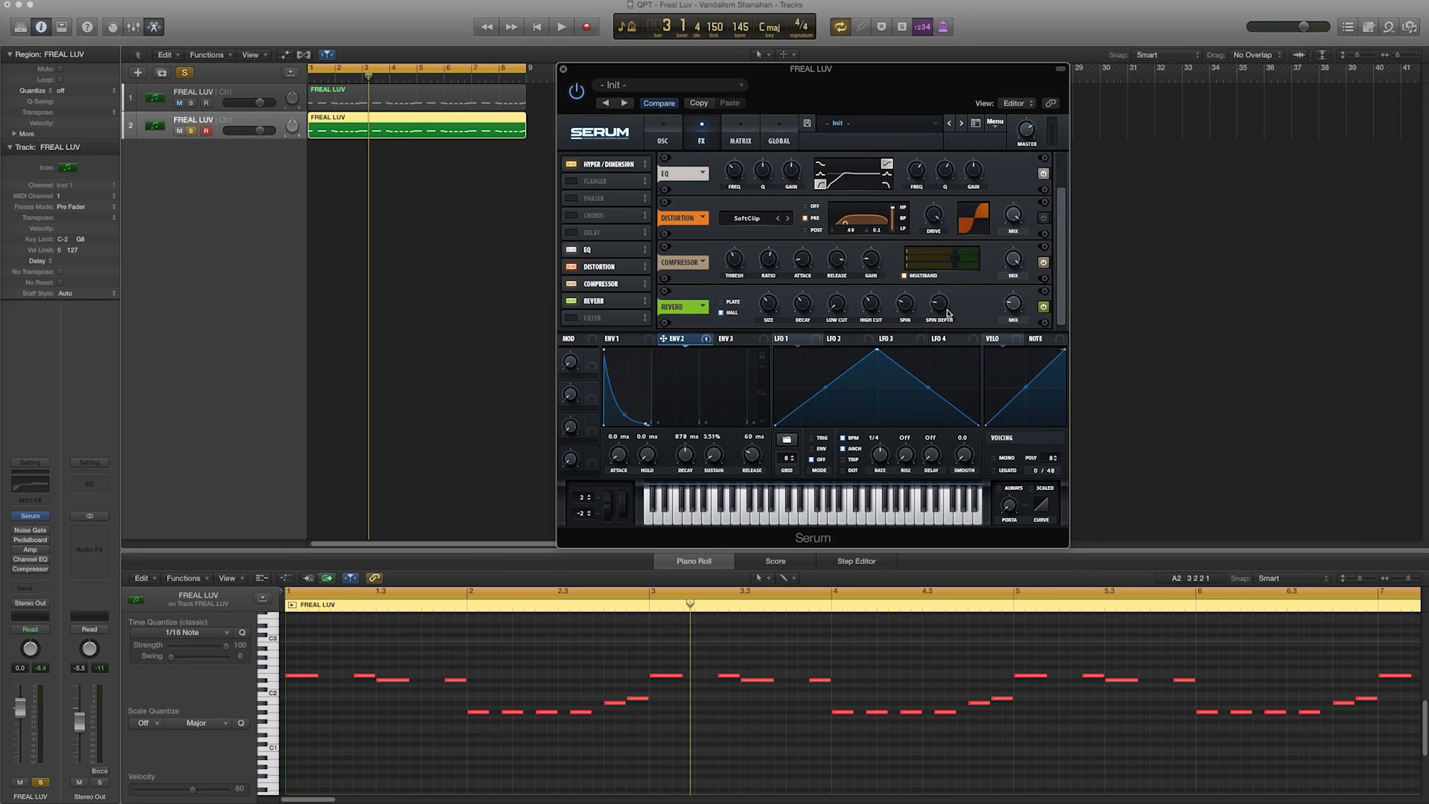
pyautogui.press('space')
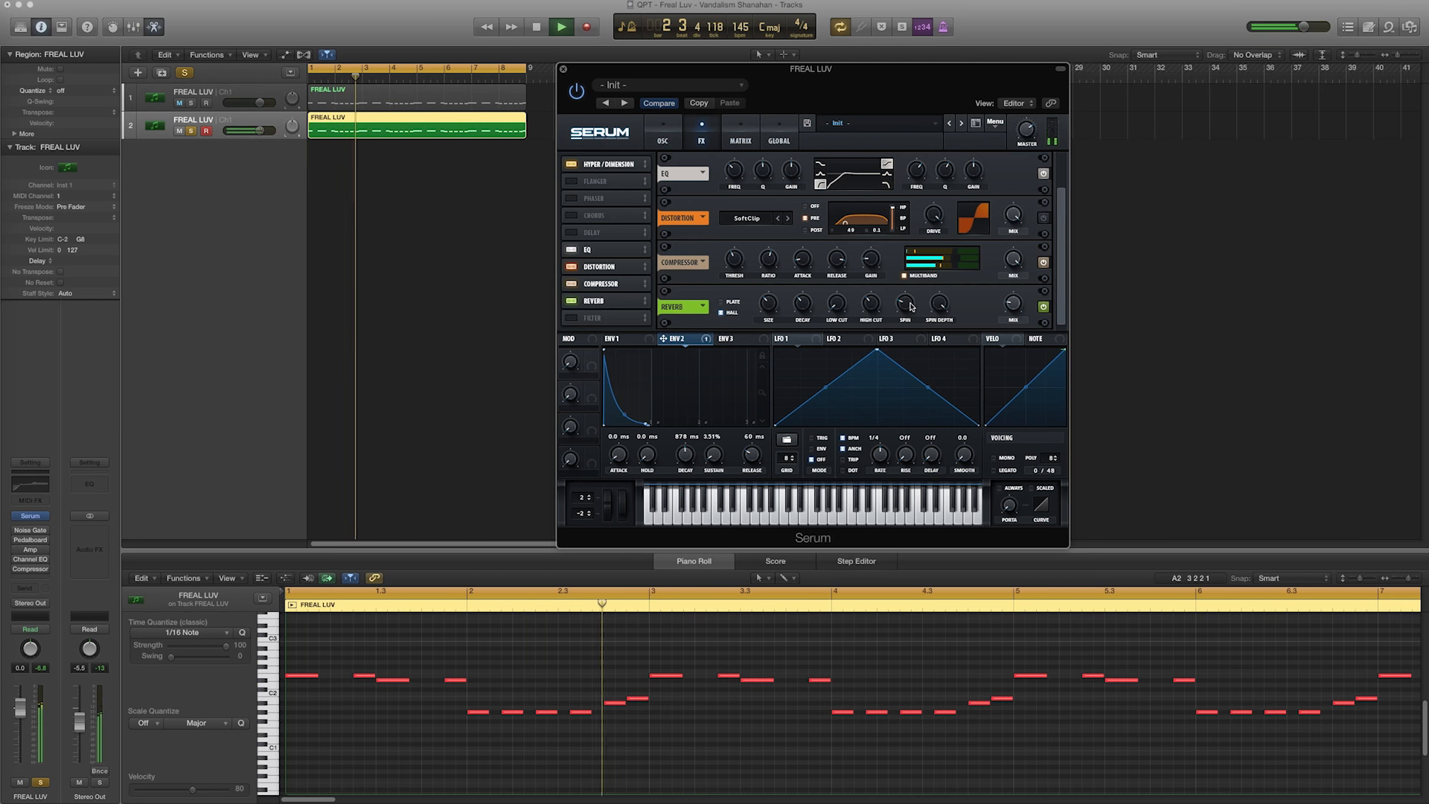
# Adjust the reverb's spin, high cut, low cut, decay and size while auditioning the loop.
pyautogui.moveTo(910, 311)
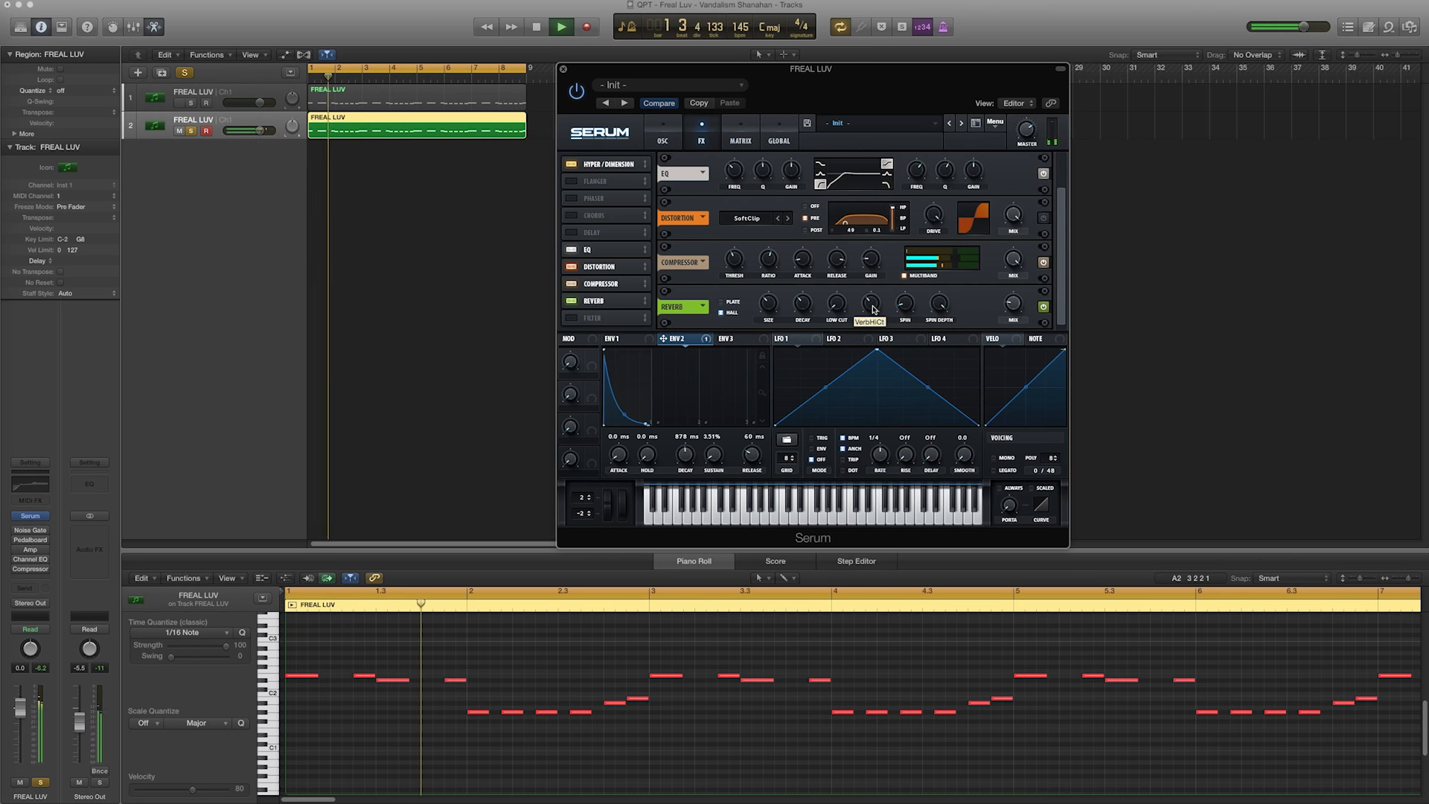
pyautogui.moveTo(876, 304)
pyautogui.press('space')
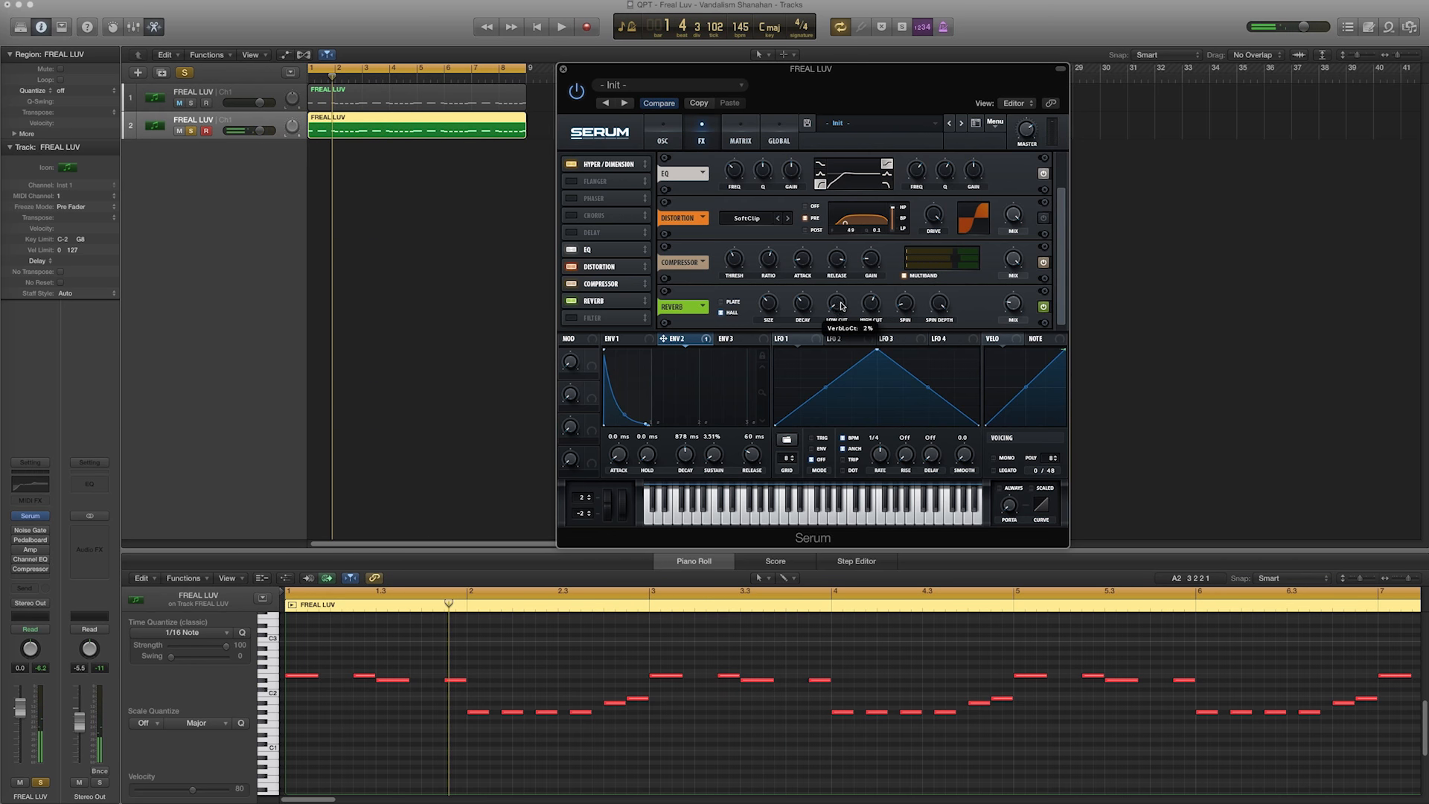
pyautogui.press('space')
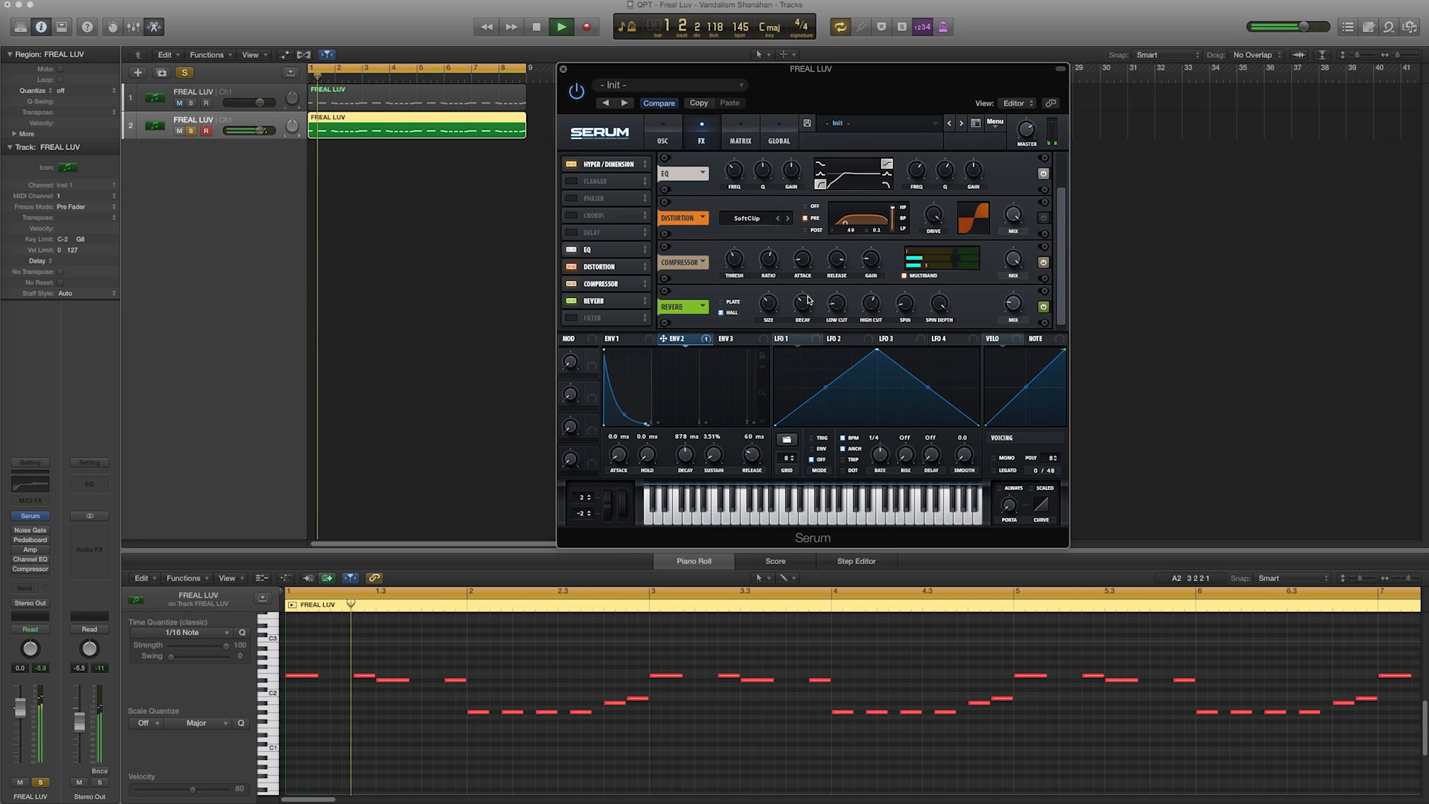
pyautogui.moveTo(804, 304)
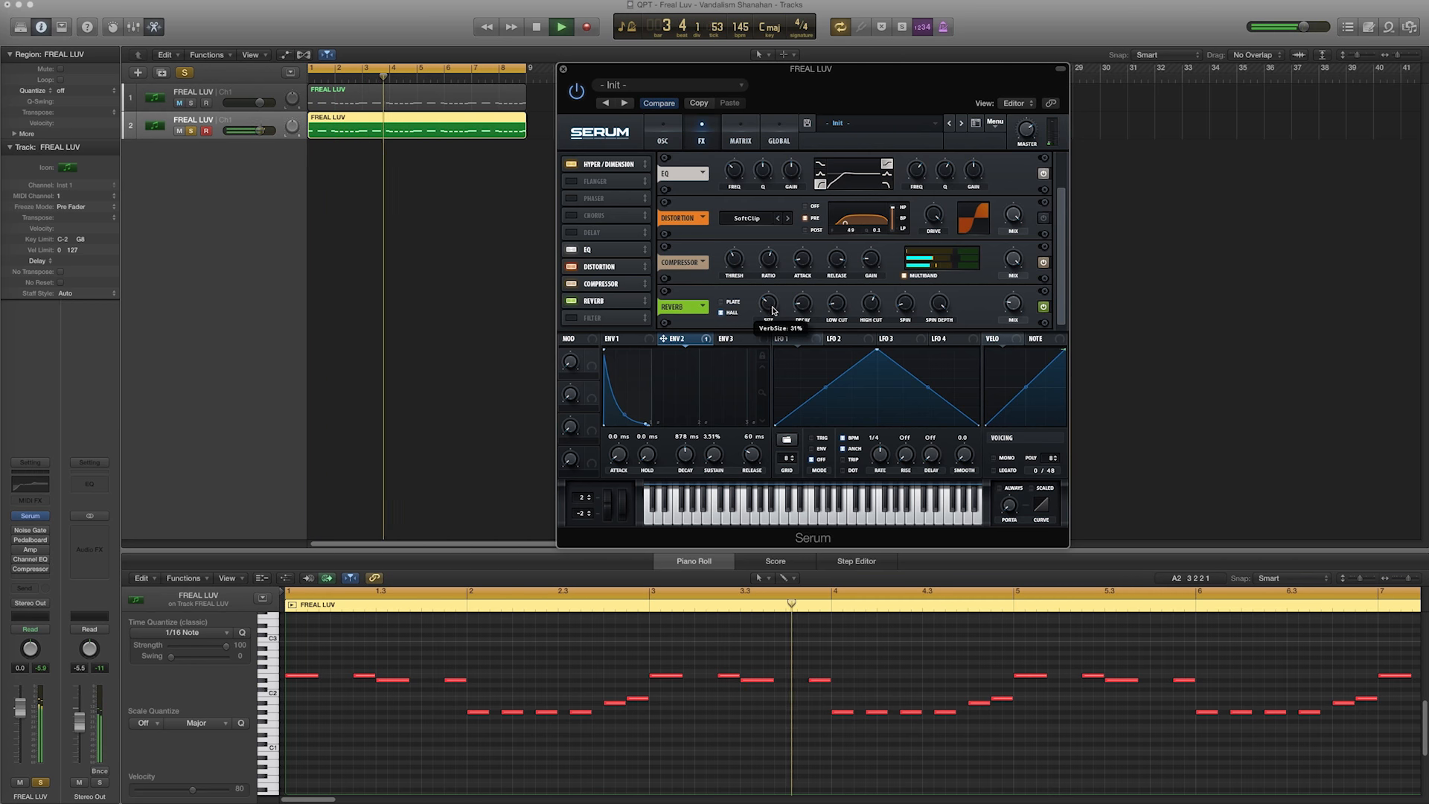
pyautogui.press('space')
pyautogui.press('space')
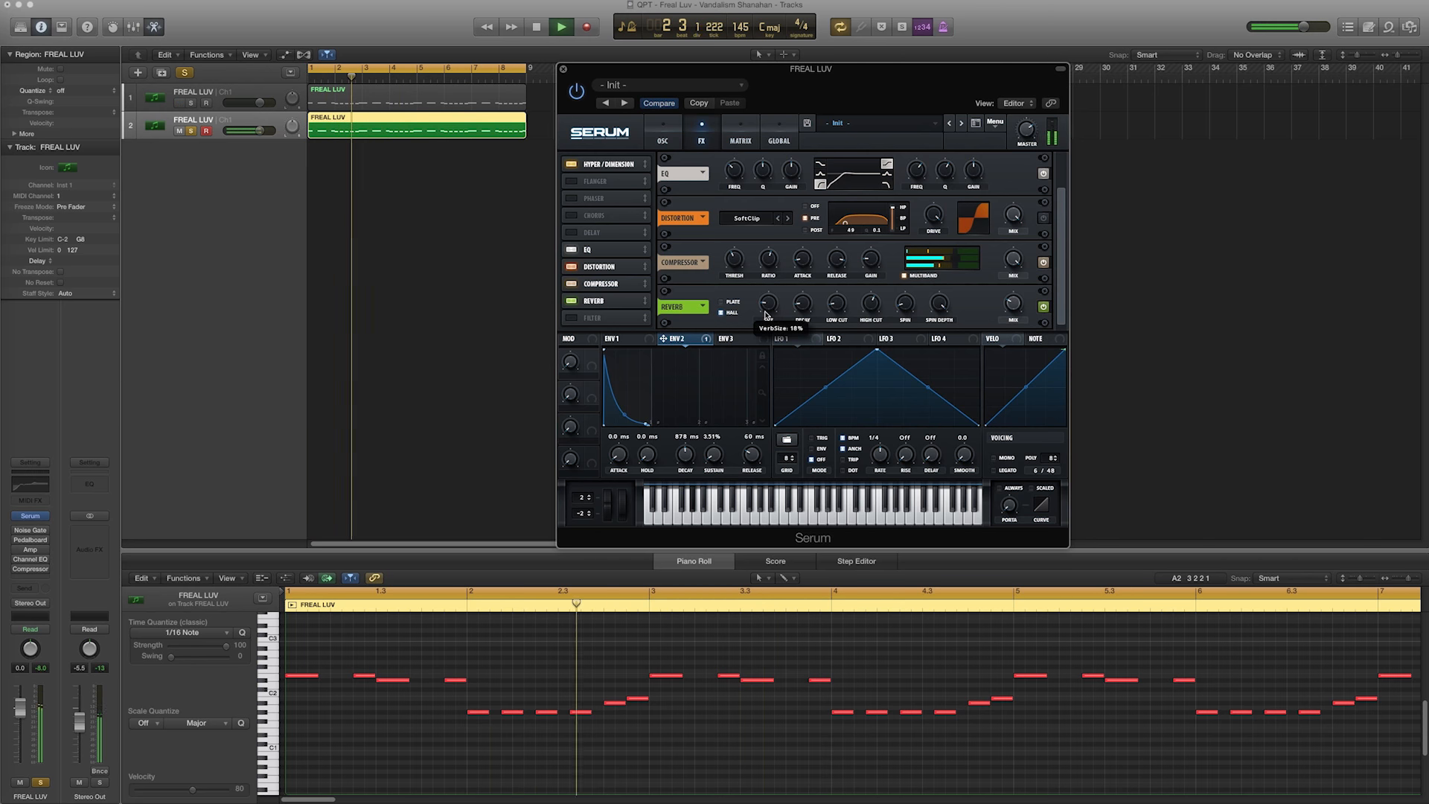
# Compare the loop with all Serum effects bypassed against the sound with them re-enabled one by one.
pyautogui.click(663, 136)
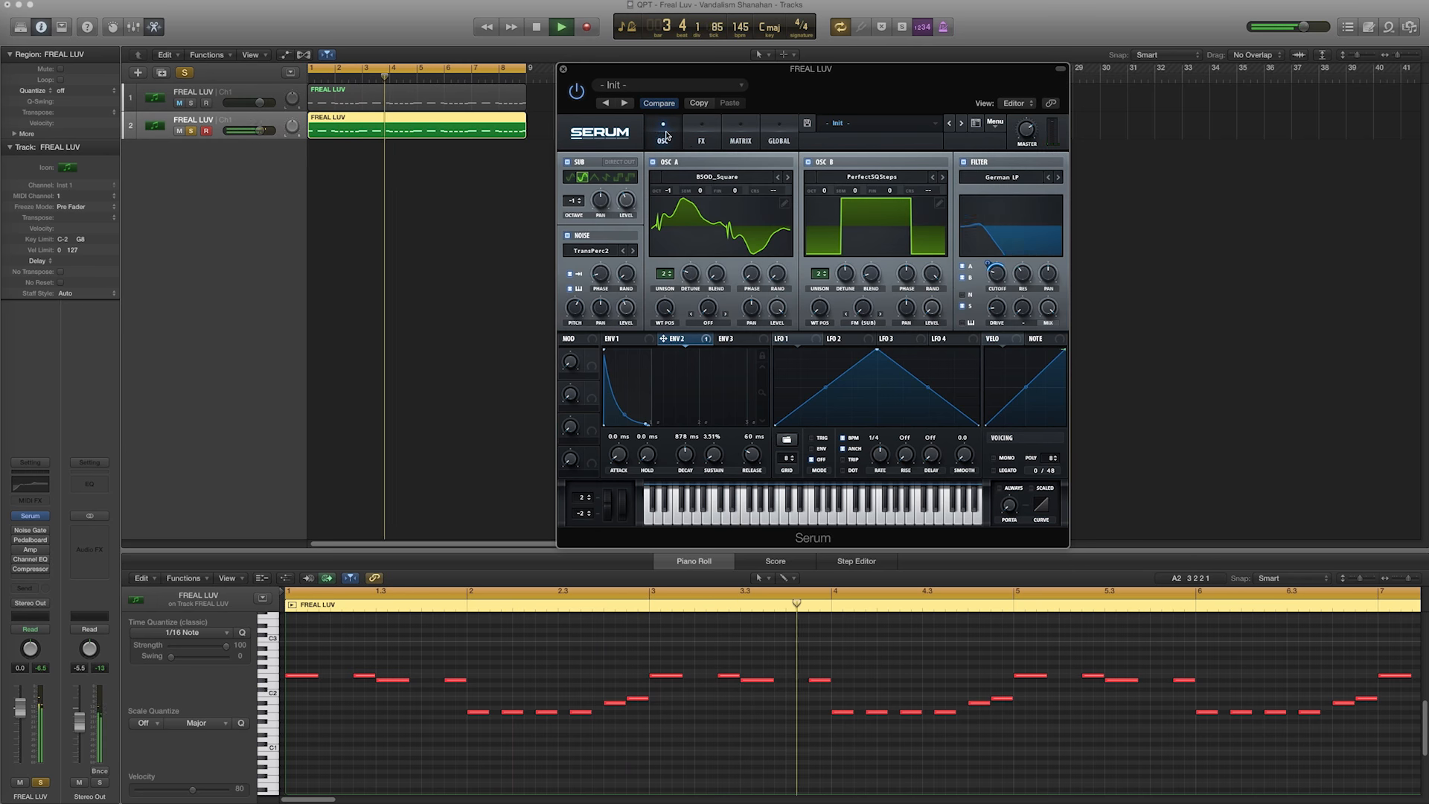
pyautogui.click(700, 135)
pyautogui.press('space')
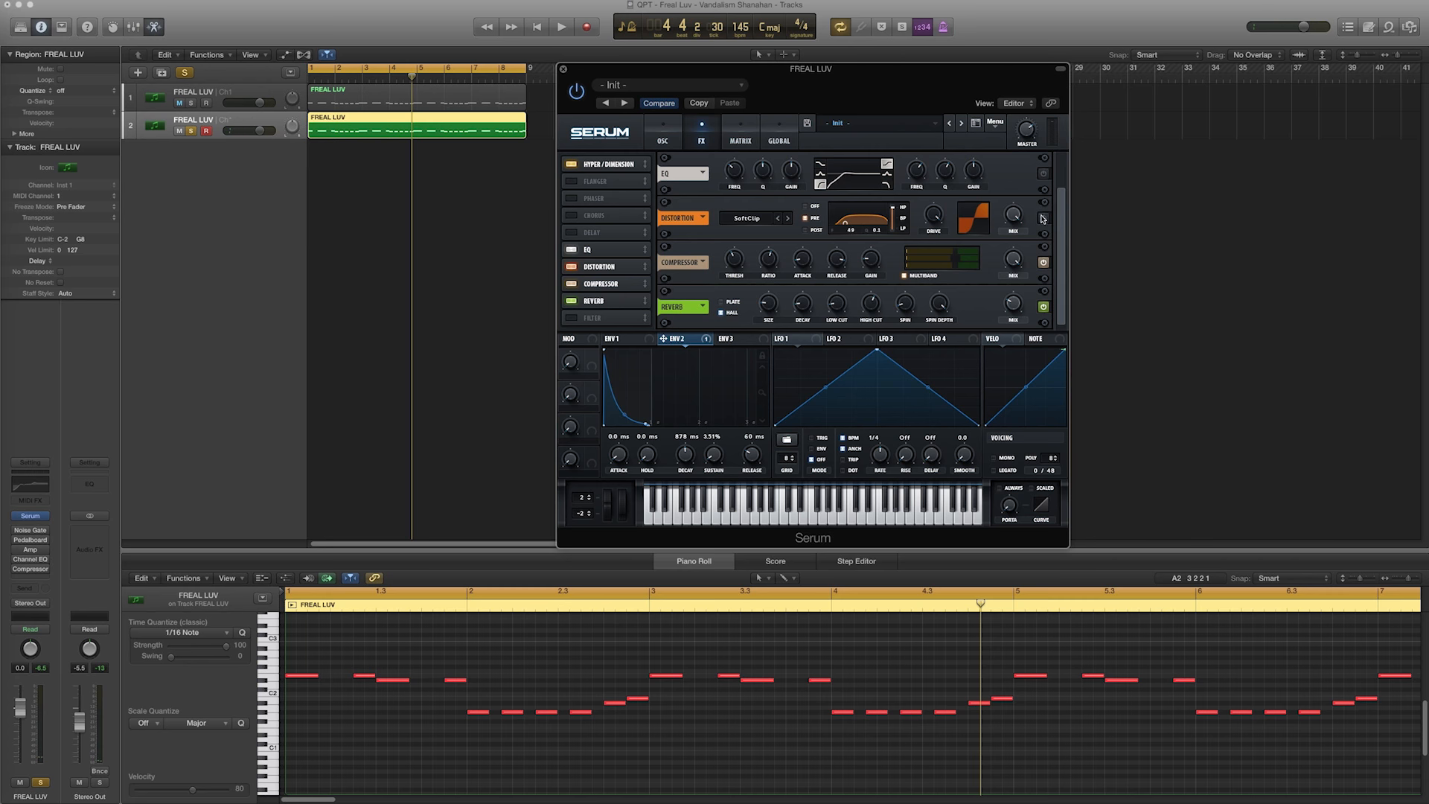
pyautogui.scroll(2, 1064, 198)
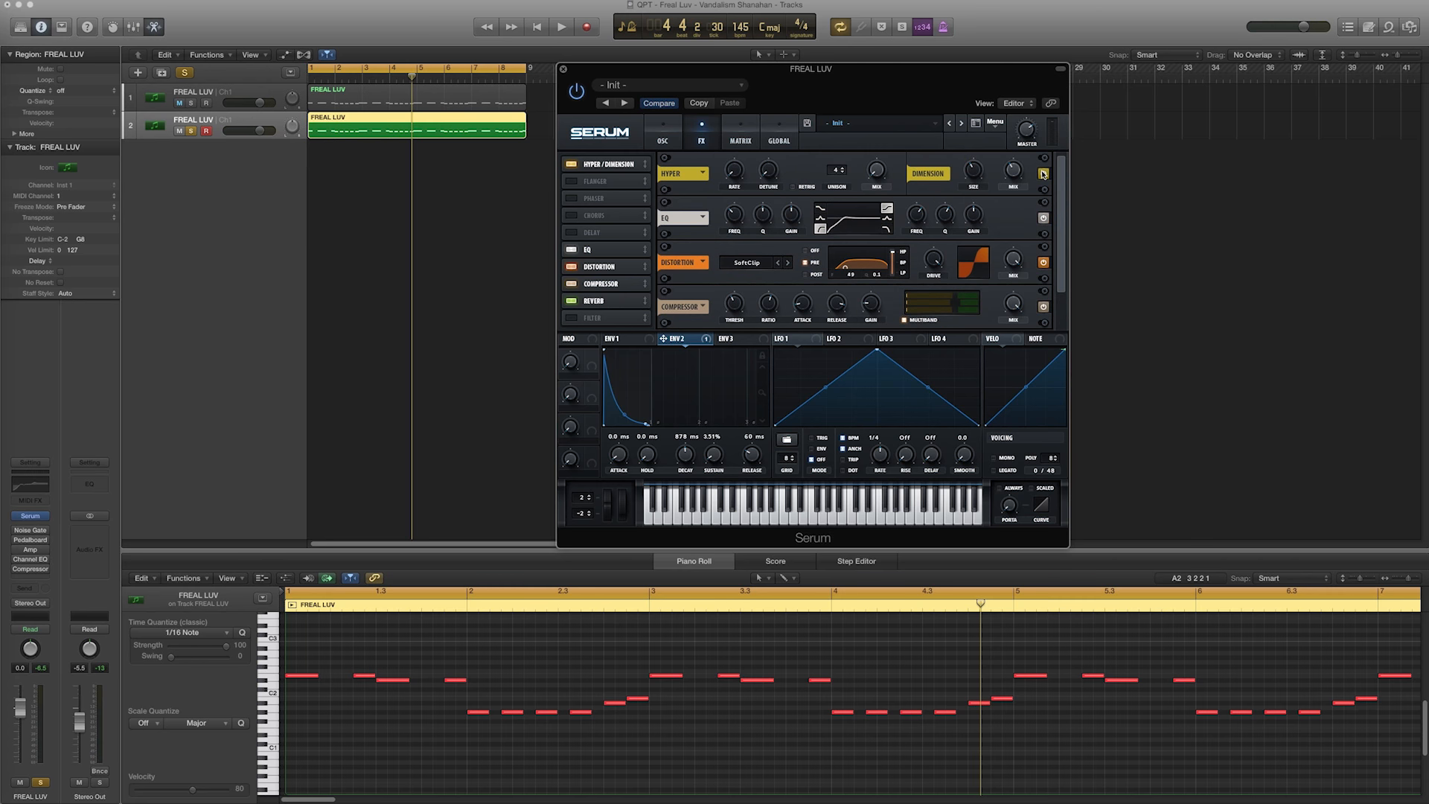
pyautogui.scroll(-2, 1064, 210)
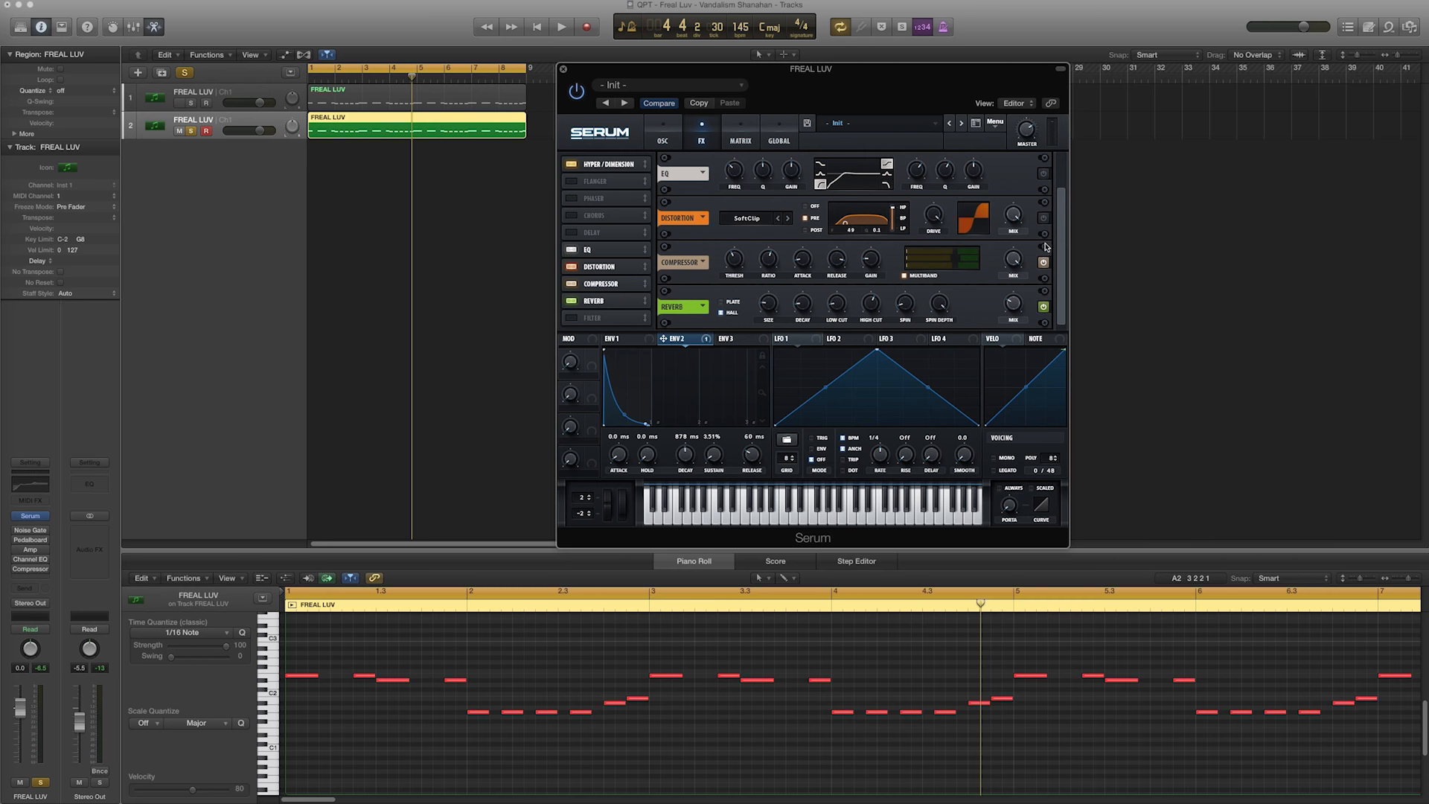
pyautogui.press('space')
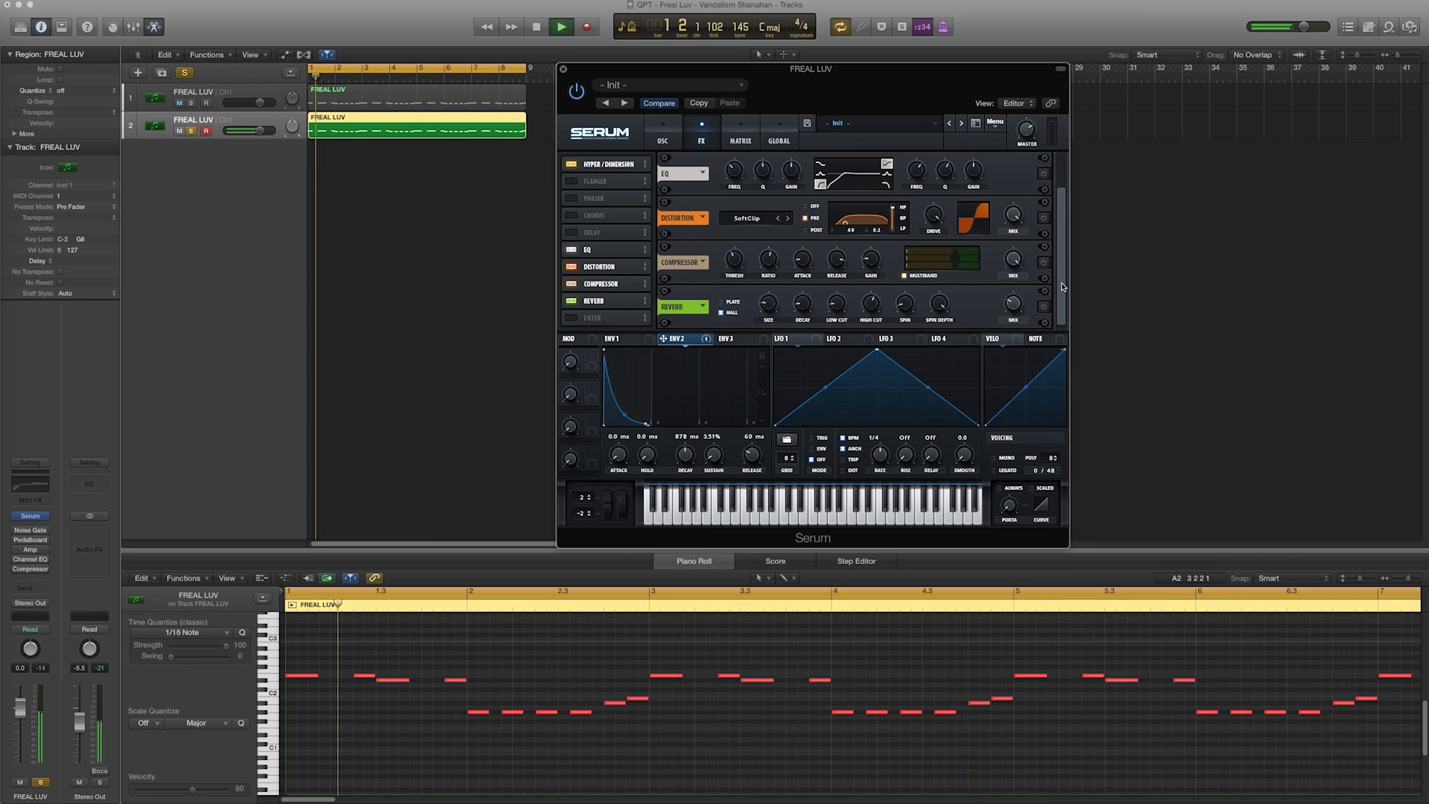
pyautogui.scroll(2, 1046, 223)
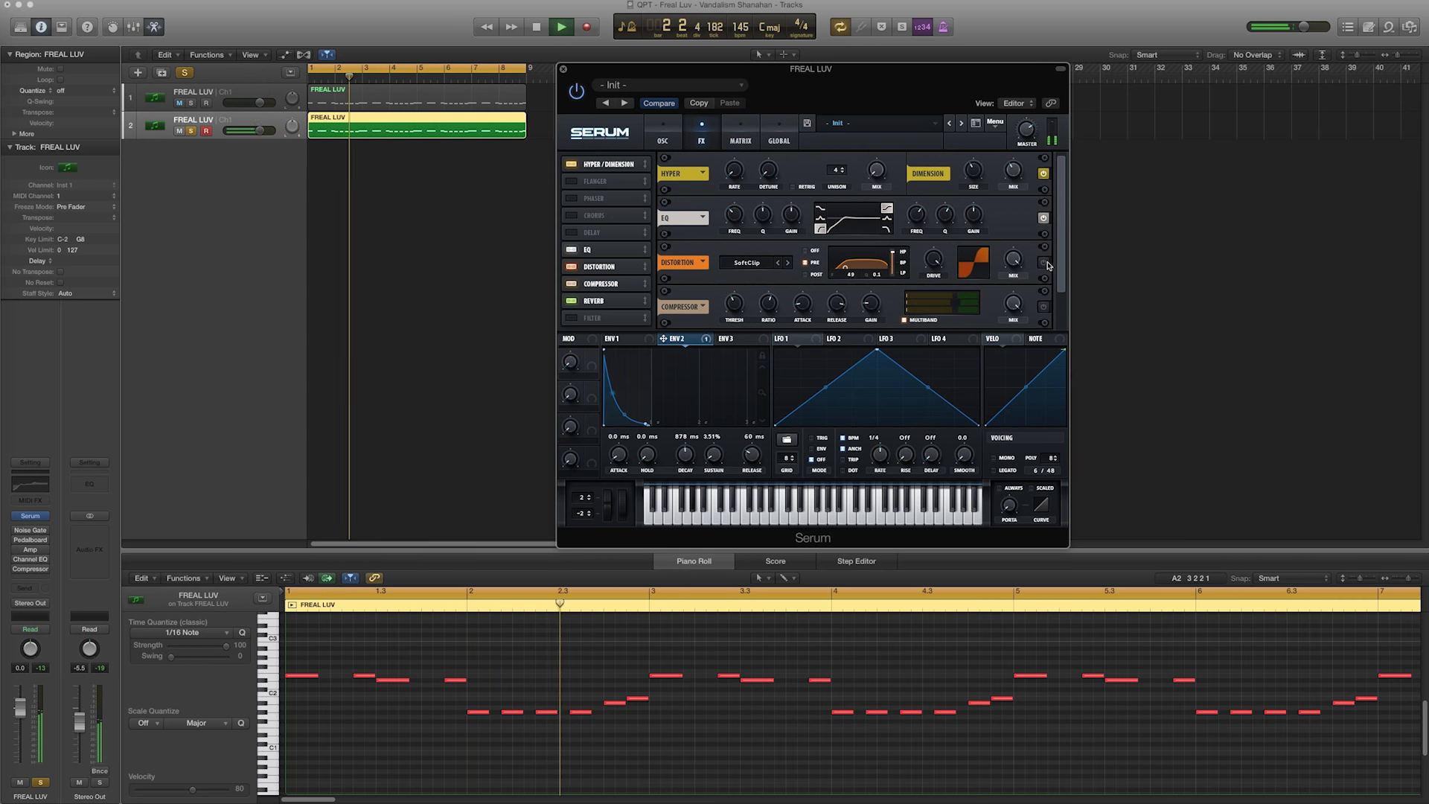
pyautogui.scroll(-2, 1065, 322)
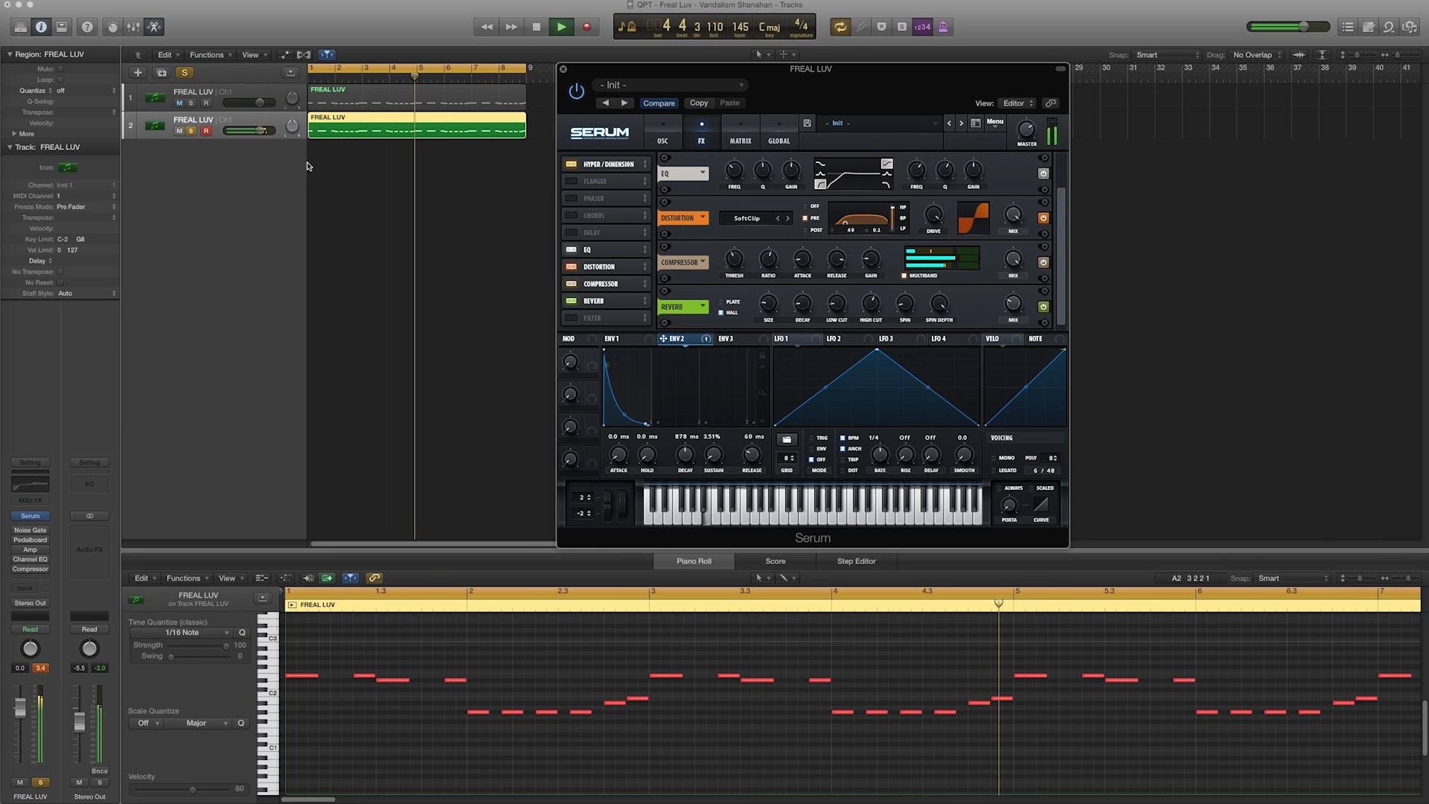
pyautogui.press('space')
# Insert FabFilter Pro-Q 2 after the last insert on the FREAL LUV channel and add a low-cut band.
pyautogui.click(663, 132)
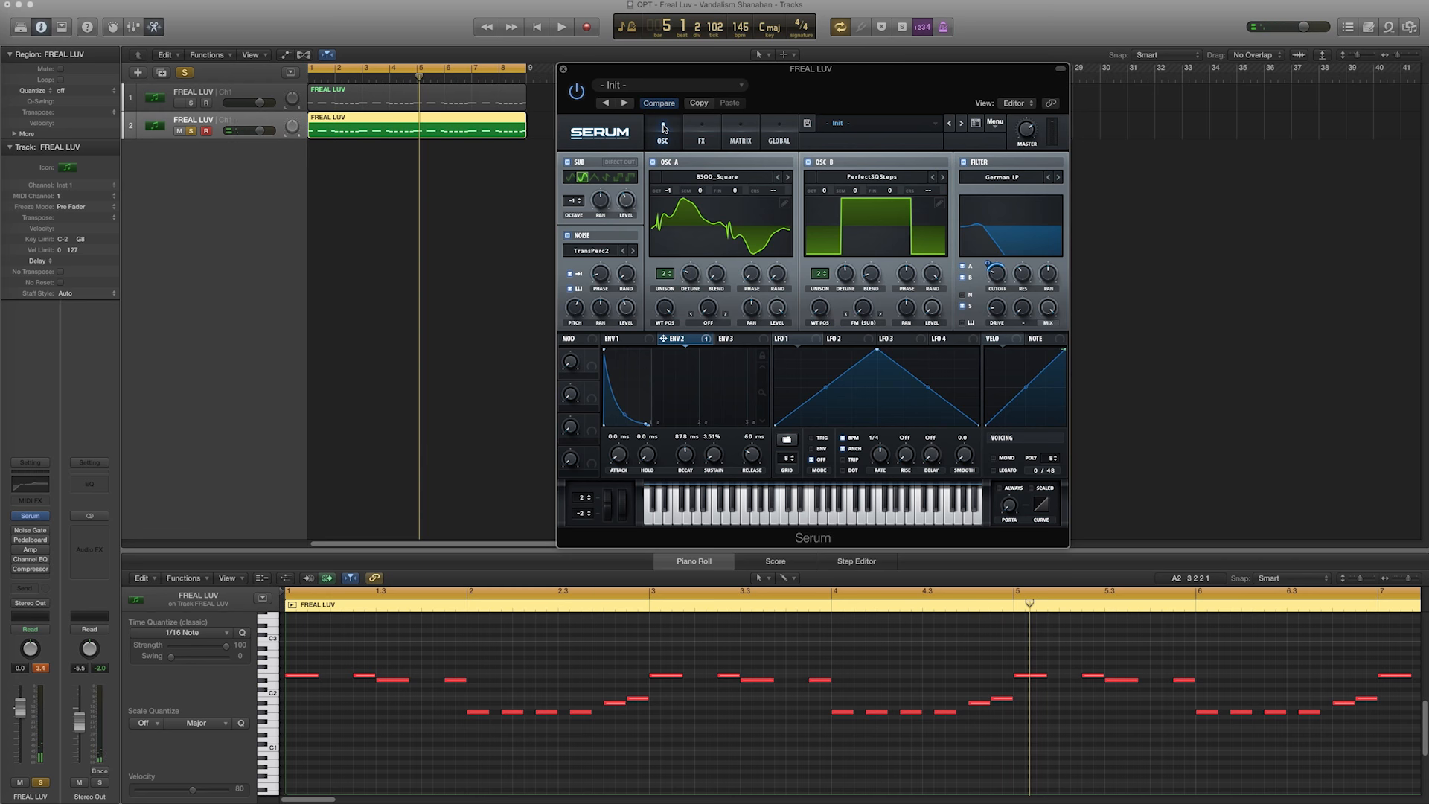
pyautogui.moveTo(788, 72)
pyautogui.mouseDown()
pyautogui.moveTo(806, 85)
pyautogui.moveTo(783, 98)
pyautogui.mouseUp()
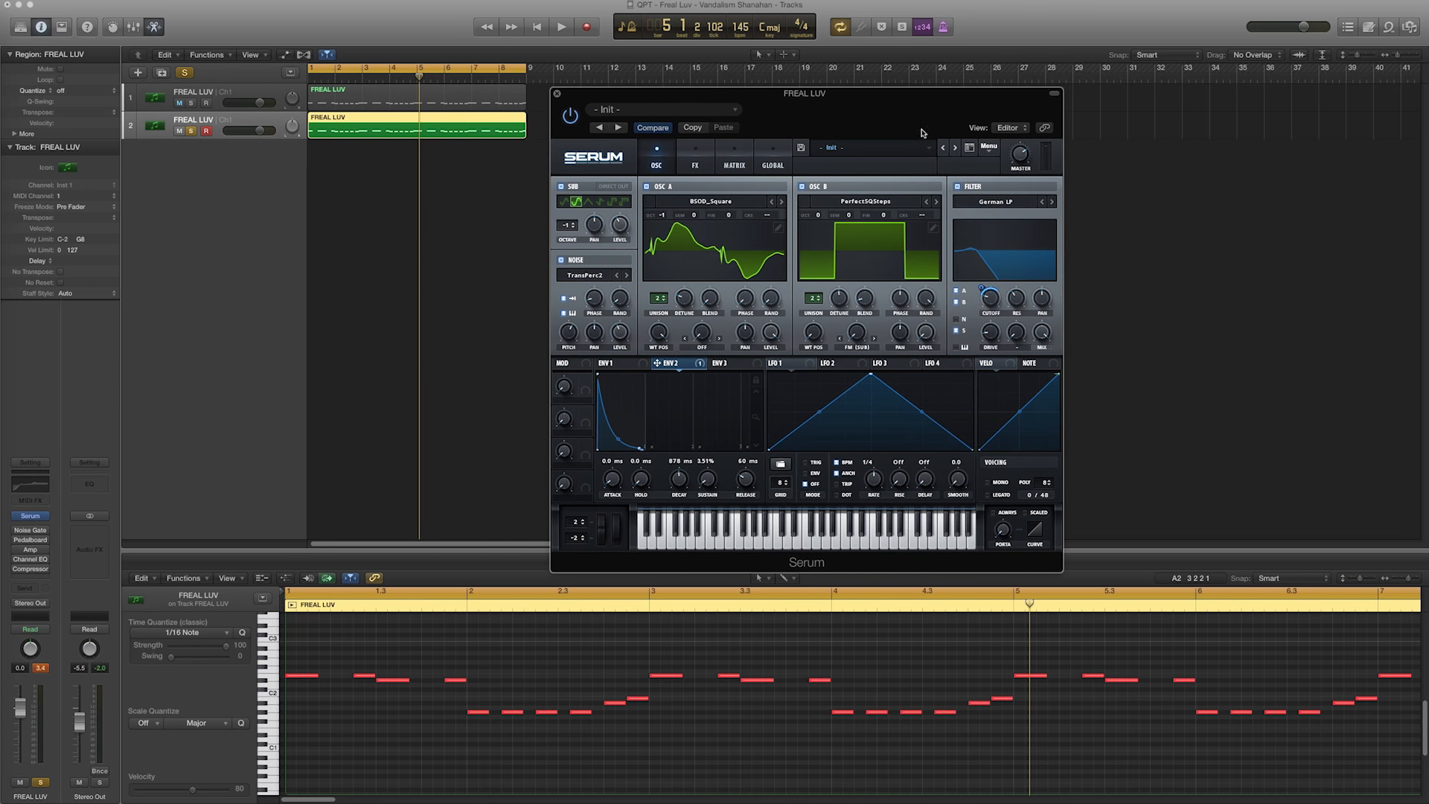
pyautogui.click(33, 581)
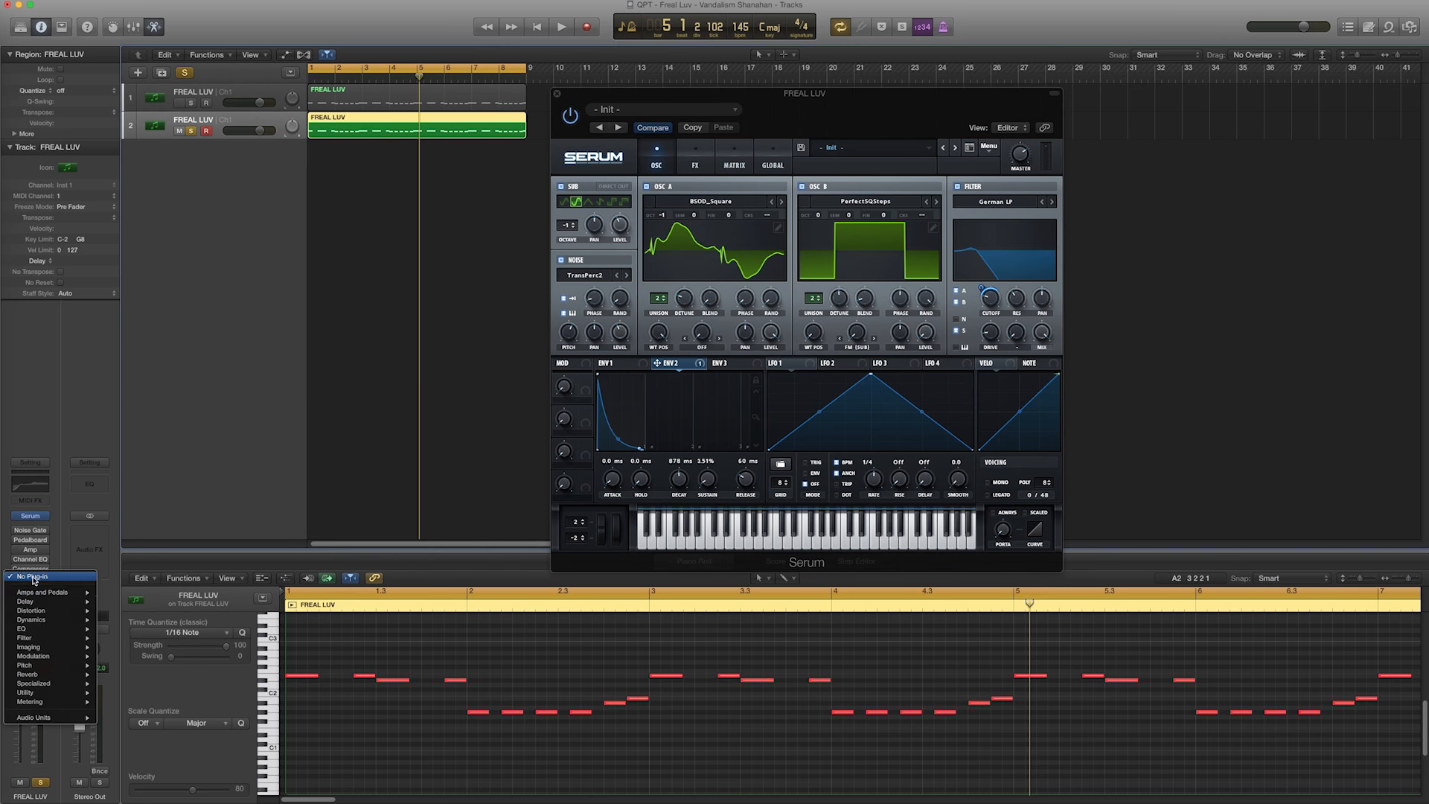
pyautogui.moveTo(50, 720)
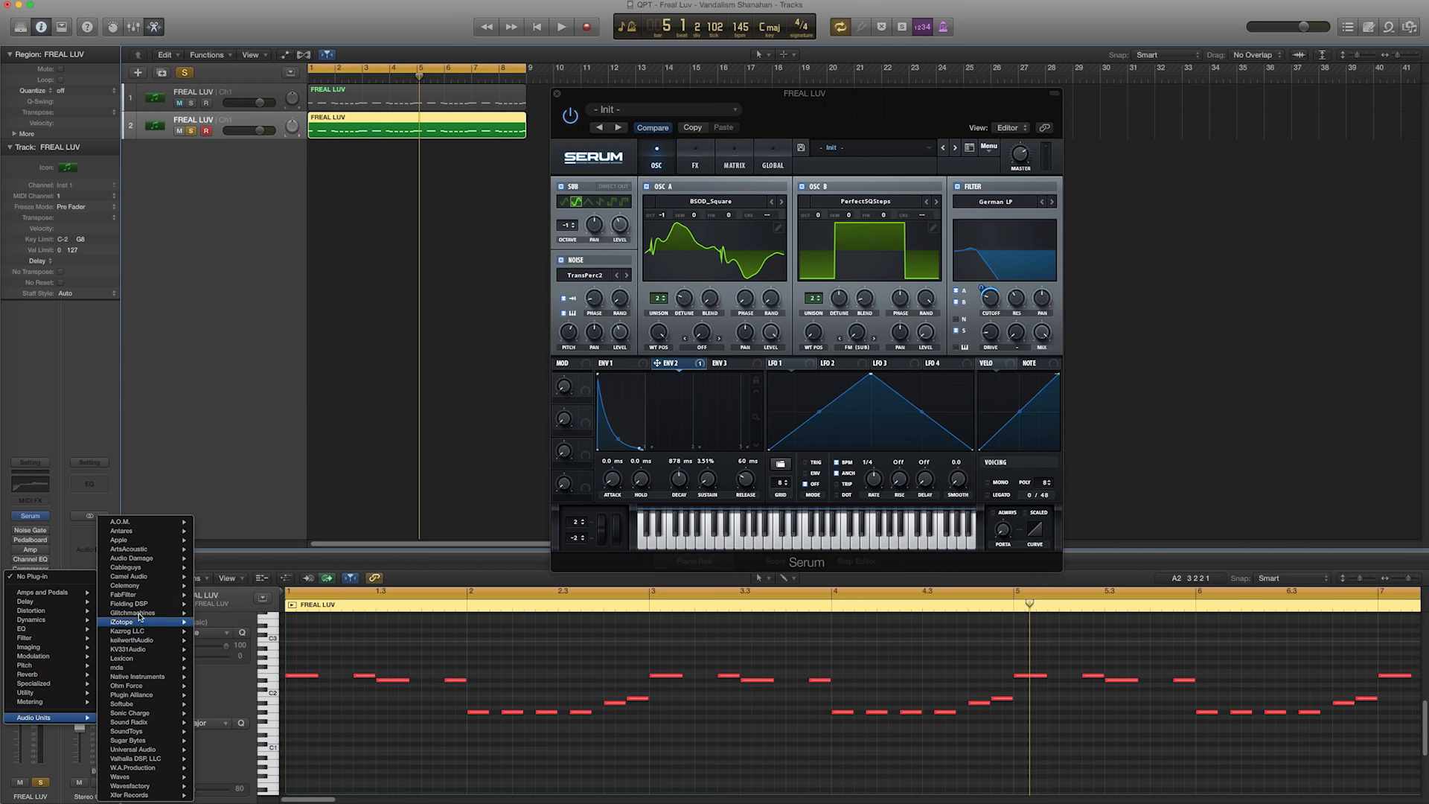
pyautogui.moveTo(141, 600)
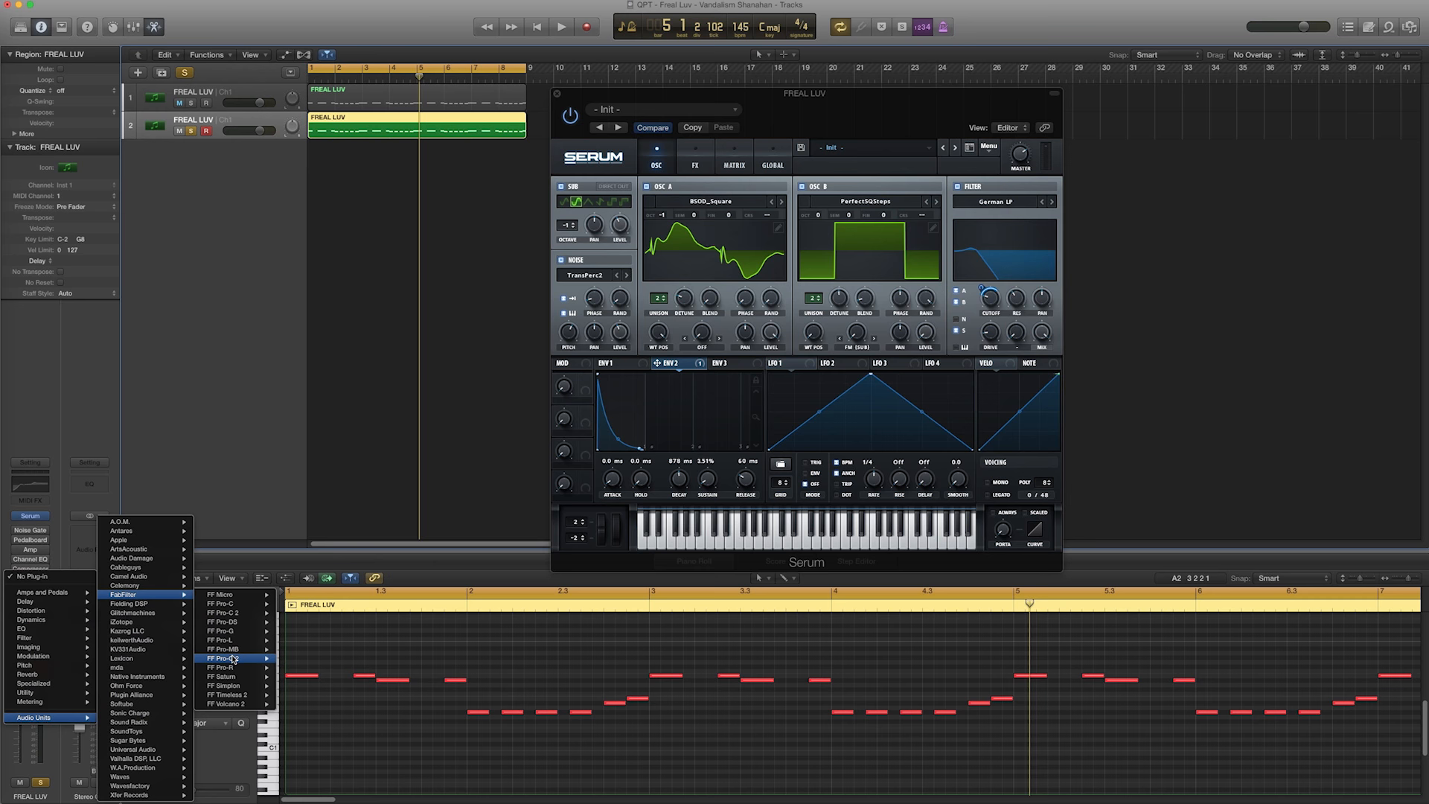
pyautogui.click(233, 659)
pyautogui.doubleClick(53, 190)
pyautogui.moveTo(54, 190); pyautogui.dragTo(119, 194)
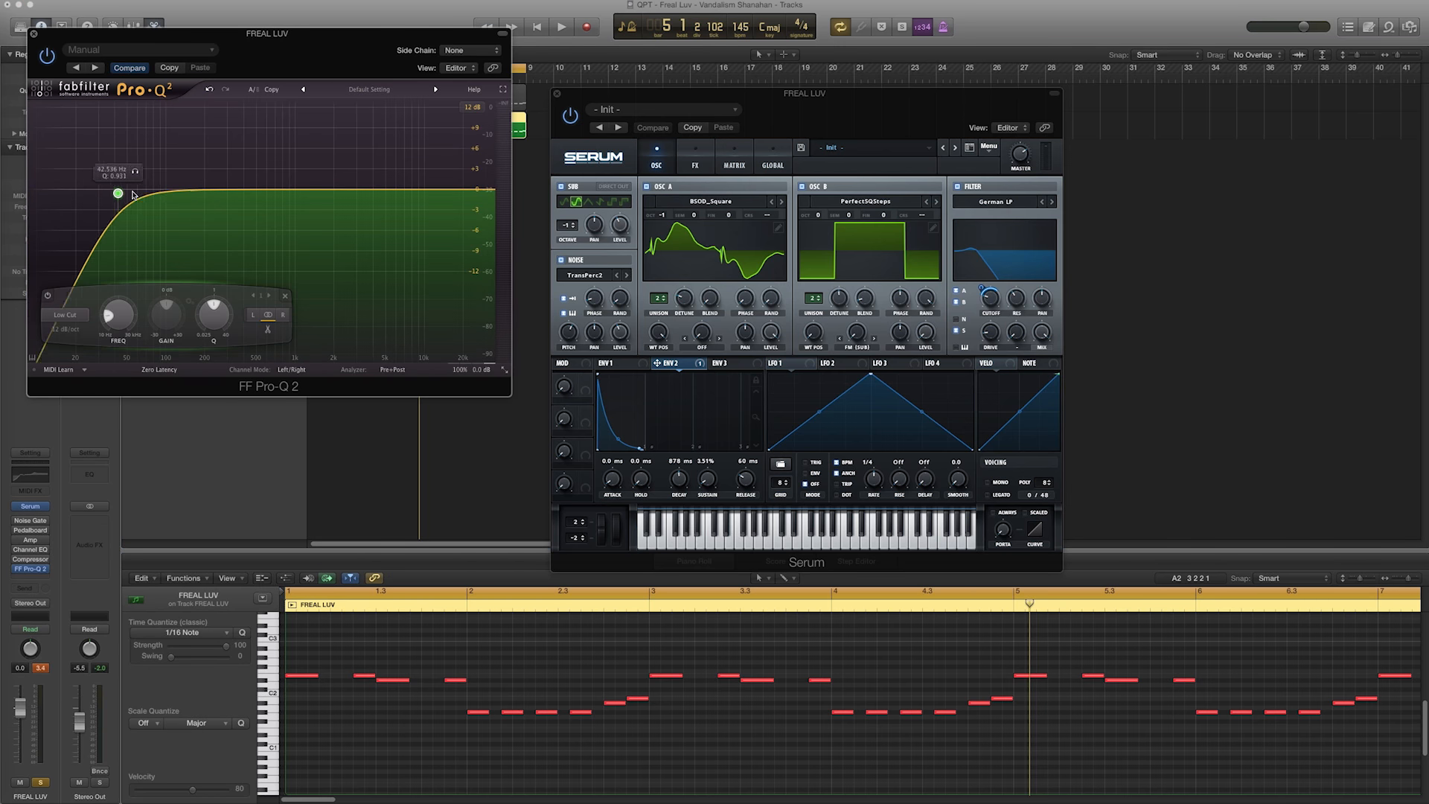
# Shape the EQ during playback with a low-mid cut and bell boosts around 690 Hz, in the upper mids and in the highs.
pyautogui.press('space')
pyautogui.doubleClick(363, 169)
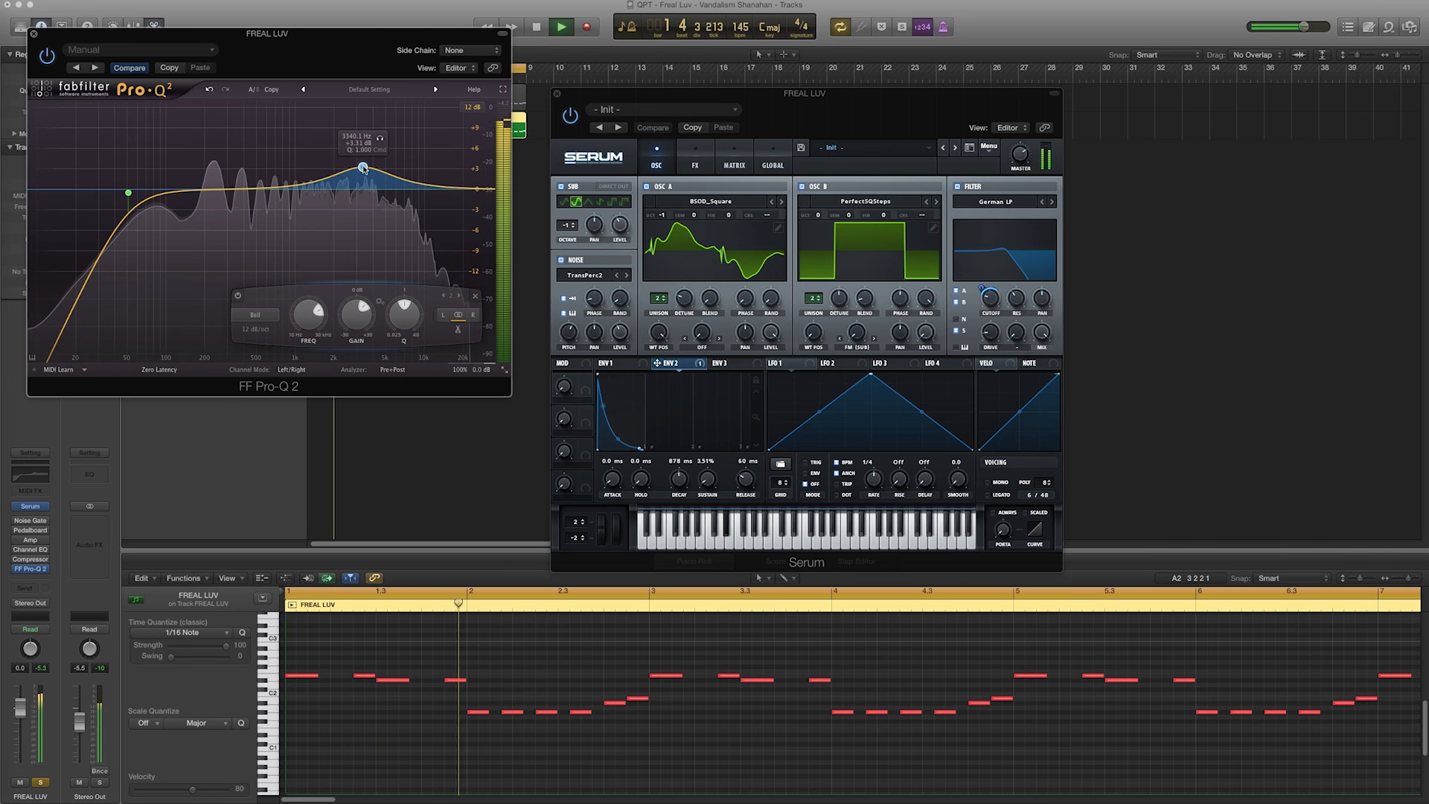
pyautogui.moveTo(451, 187); pyautogui.dragTo(332, 170)
pyautogui.moveTo(224, 191); pyautogui.dragTo(204, 208)
pyautogui.doubleClick(278, 159)
pyautogui.moveTo(278, 159); pyautogui.dragTo(274, 173)
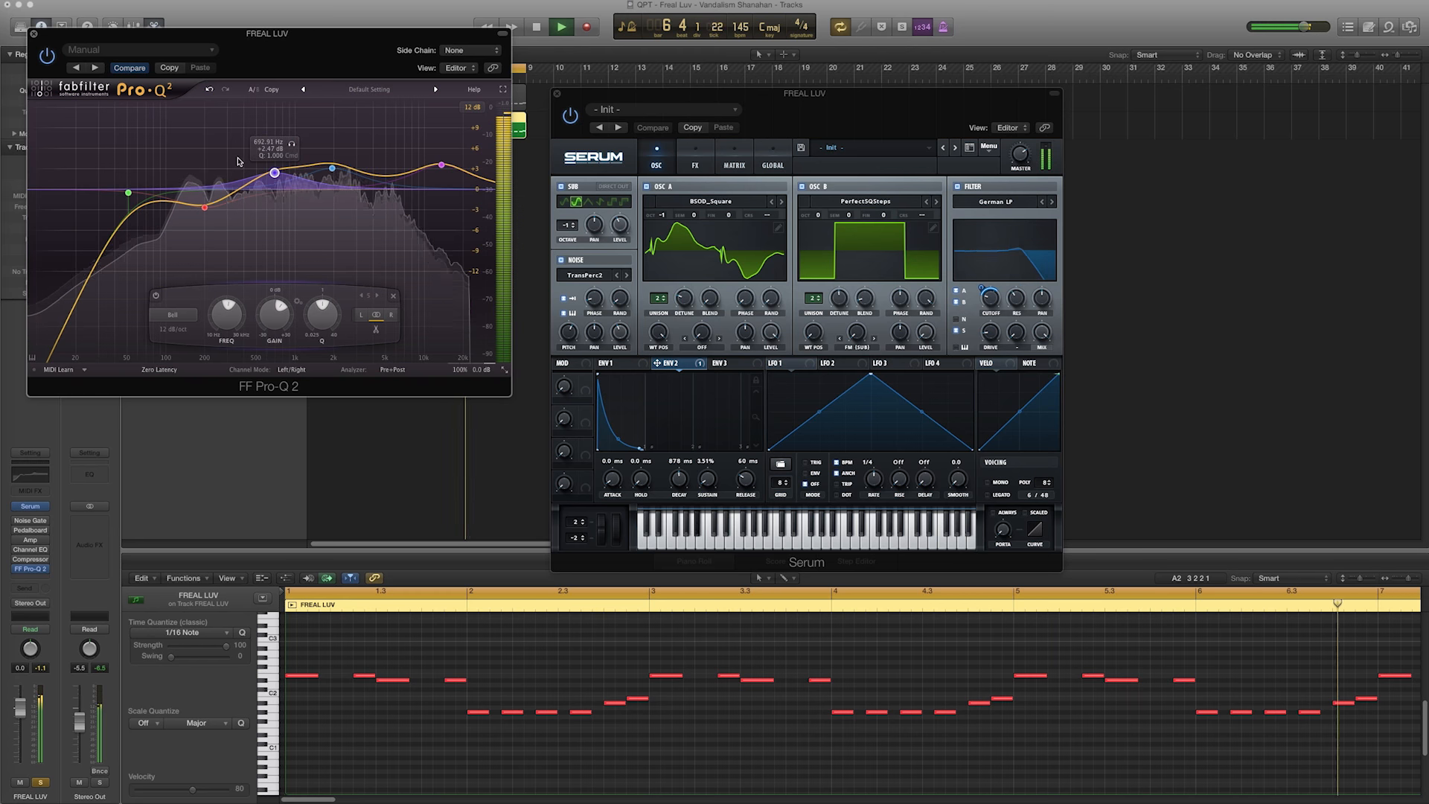
pyautogui.press('space')
pyautogui.moveTo(240, 34); pyautogui.dragTo(498, 89)
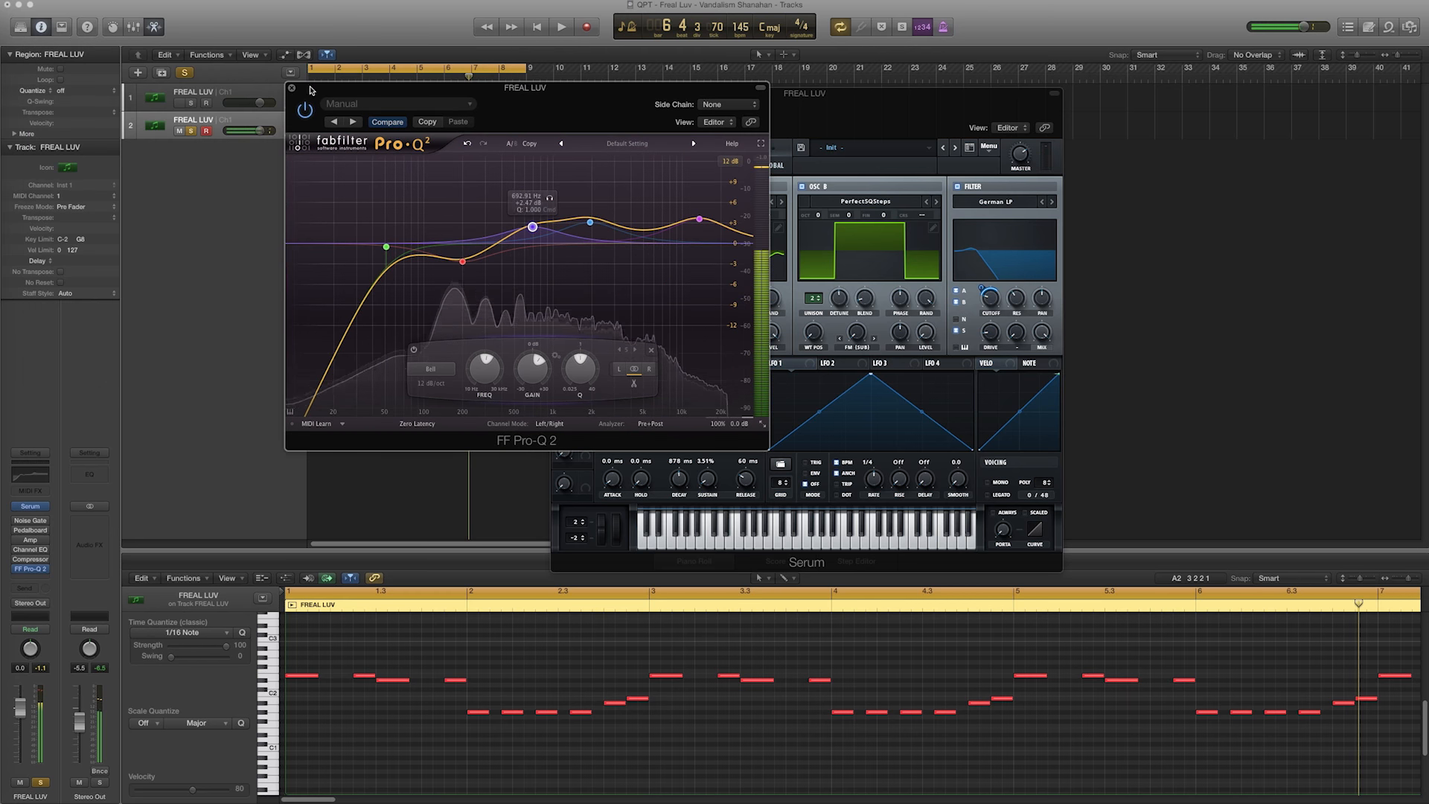
# Replace the channel's Noise Gate insert with Overdrive and set its drive to 7.50 dB and output to -5.5 dB.
pyautogui.click(45, 524)
pyautogui.moveTo(63, 574)
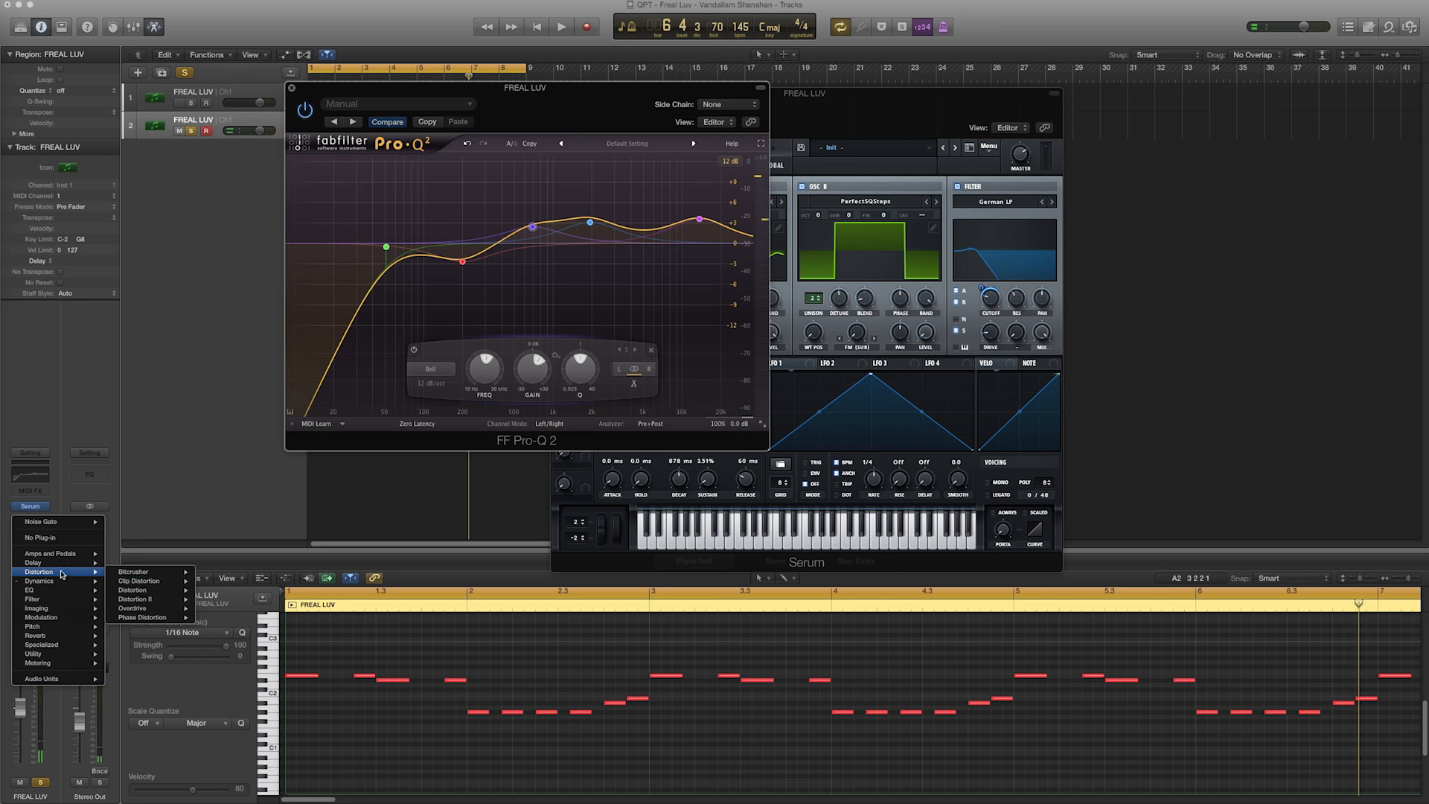
pyautogui.click(216, 609)
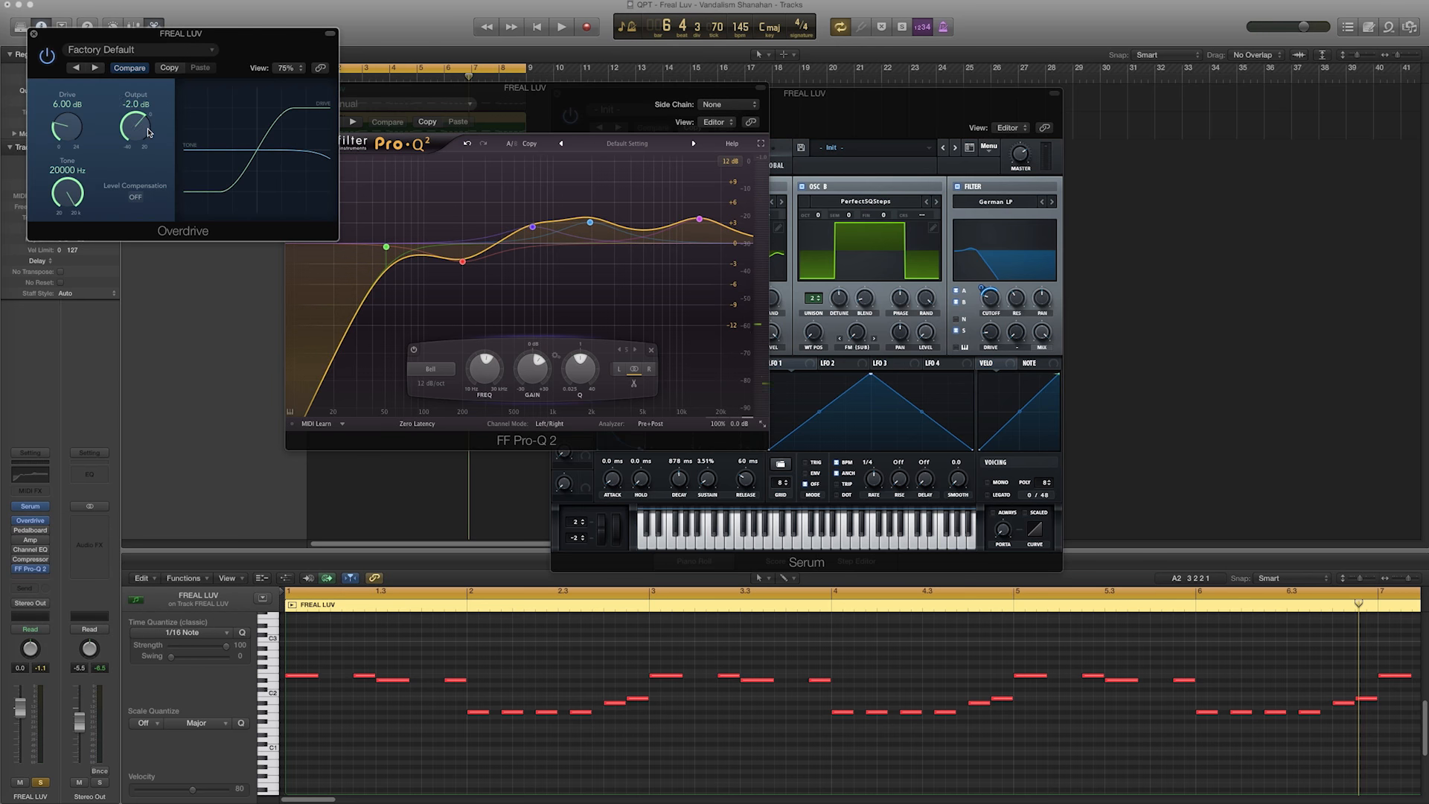
pyautogui.press('space')
pyautogui.moveTo(152, 131); pyautogui.dragTo(76, 118)
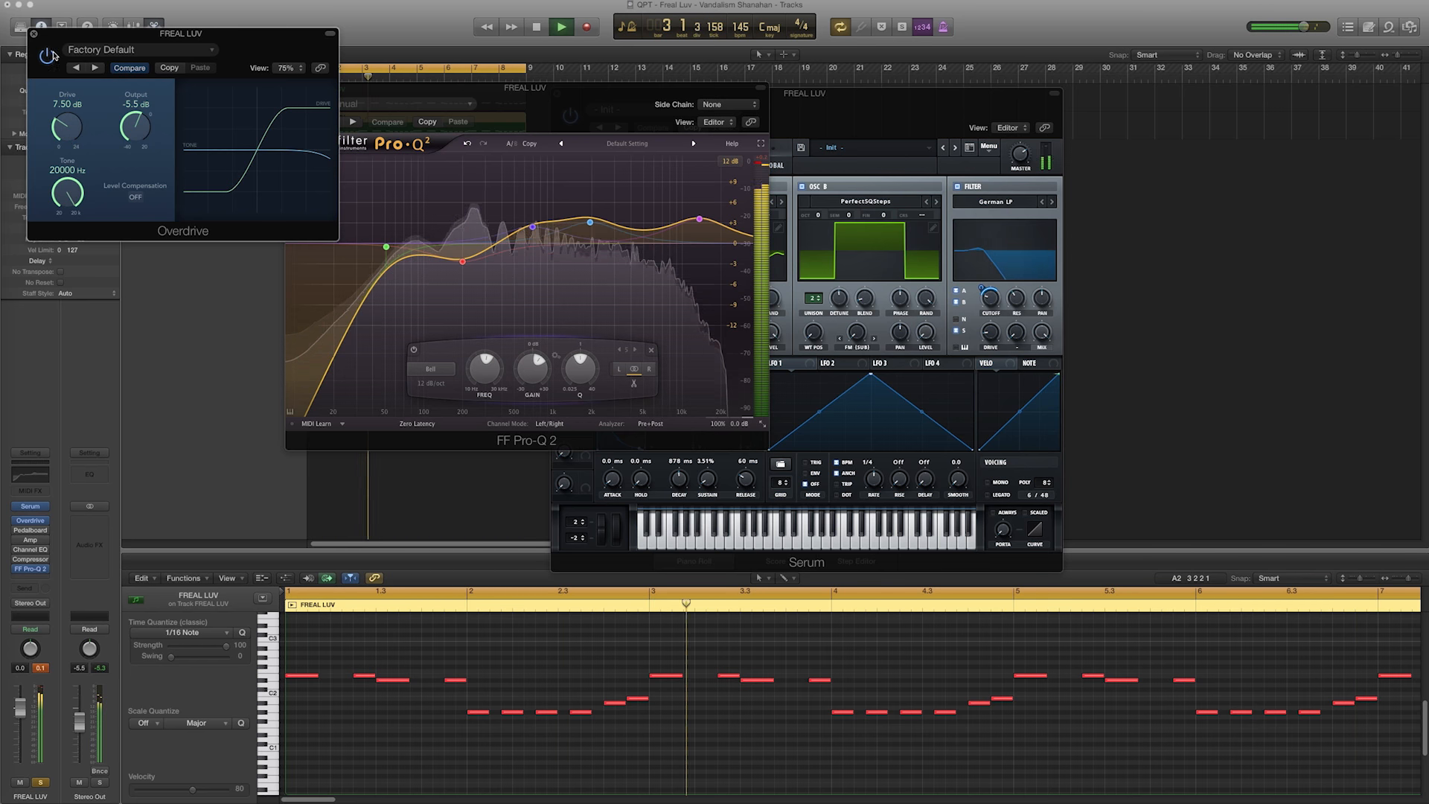
# Stop playback, close the Pro-Q 2 and Overdrive windows, and move the Serum window aside.
pyautogui.press('space')
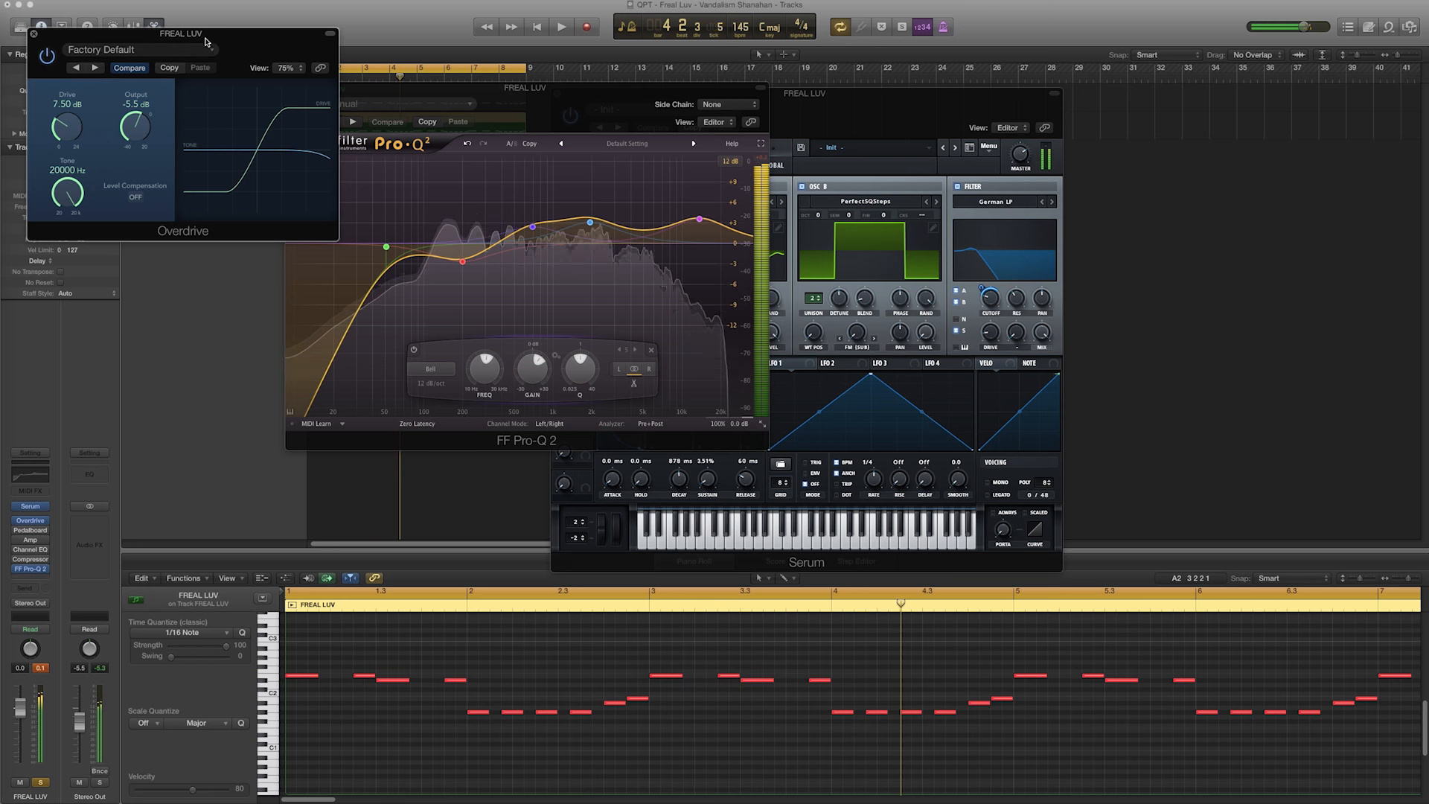
pyautogui.moveTo(205, 39); pyautogui.dragTo(575, 268)
pyautogui.click(291, 88)
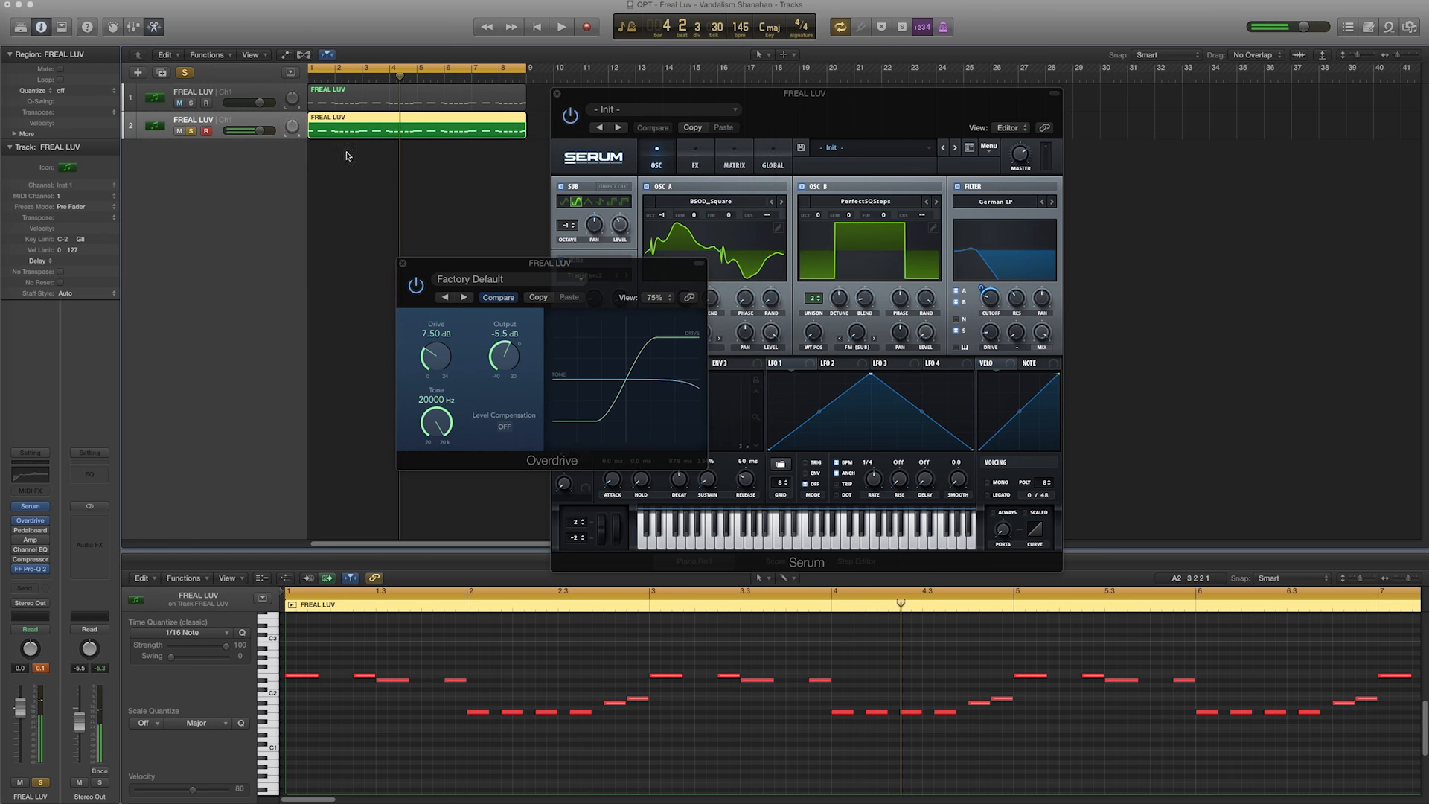
pyautogui.click(404, 264)
pyautogui.moveTo(613, 97); pyautogui.dragTo(759, 95)
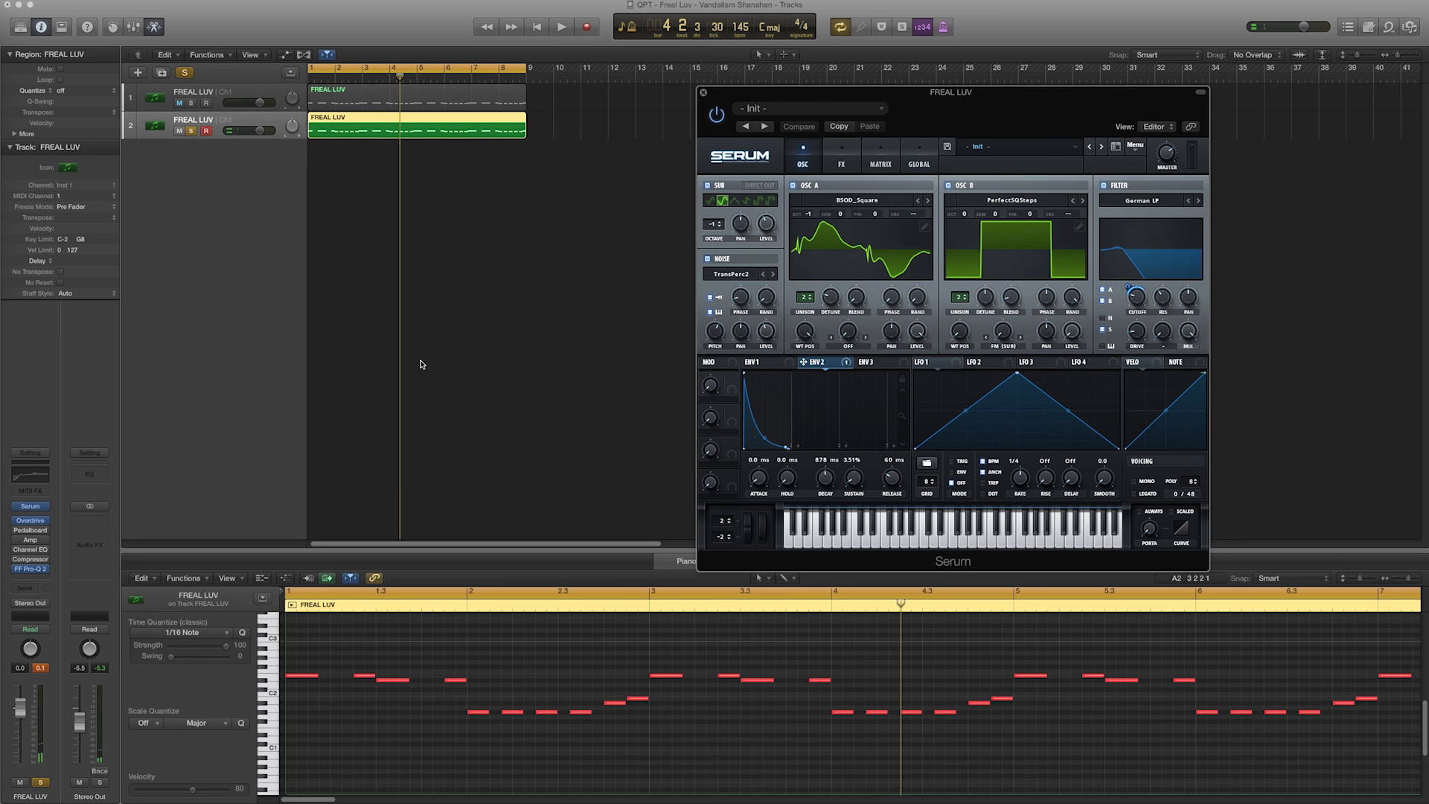
# Replace the Pedalboard insert on the FREAL LUV channel with a Compressor and move its window clear of the mixer strip.
pyautogui.click(46, 532)
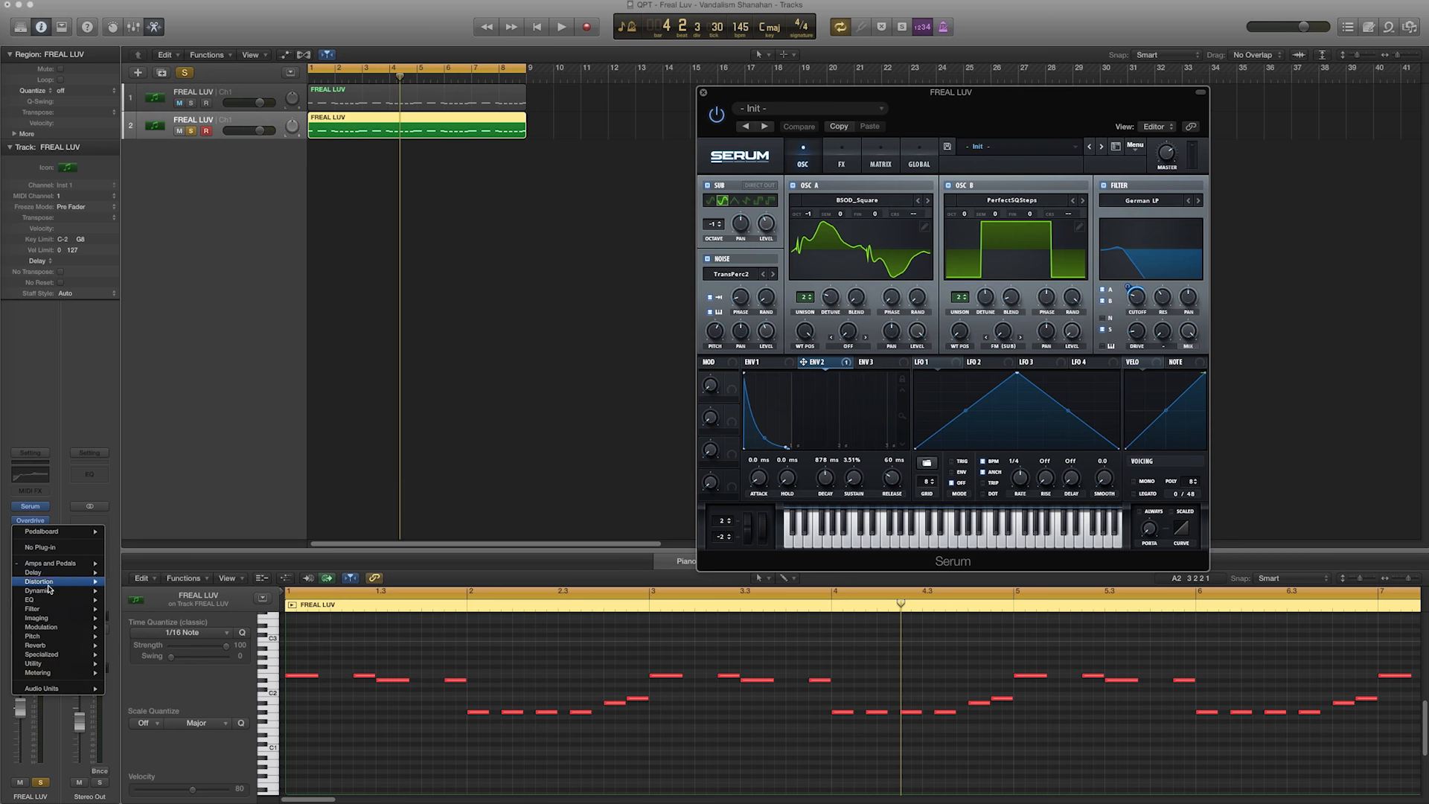
pyautogui.moveTo(50, 590)
pyautogui.click(162, 600)
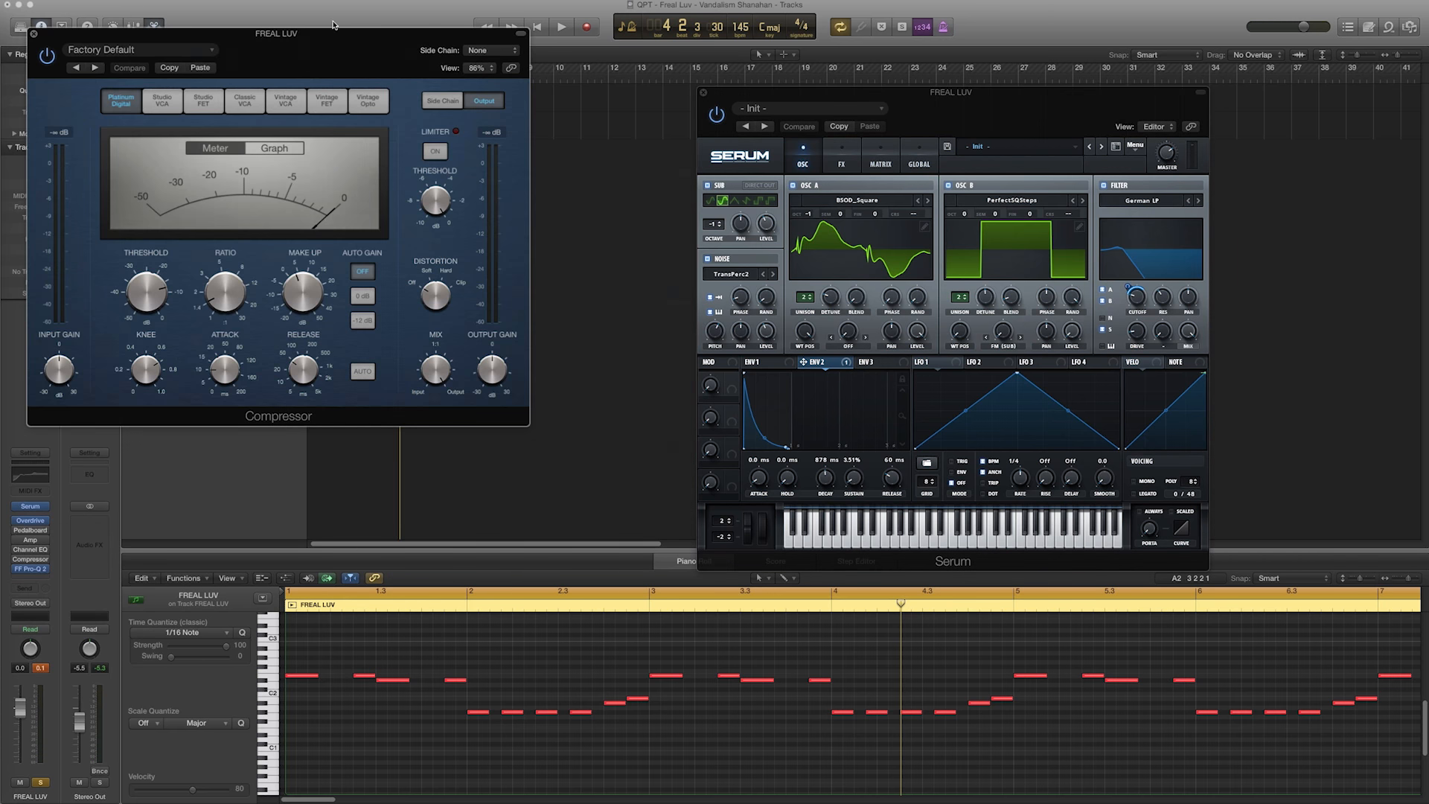
pyautogui.moveTo(324, 25); pyautogui.dragTo(805, 201)
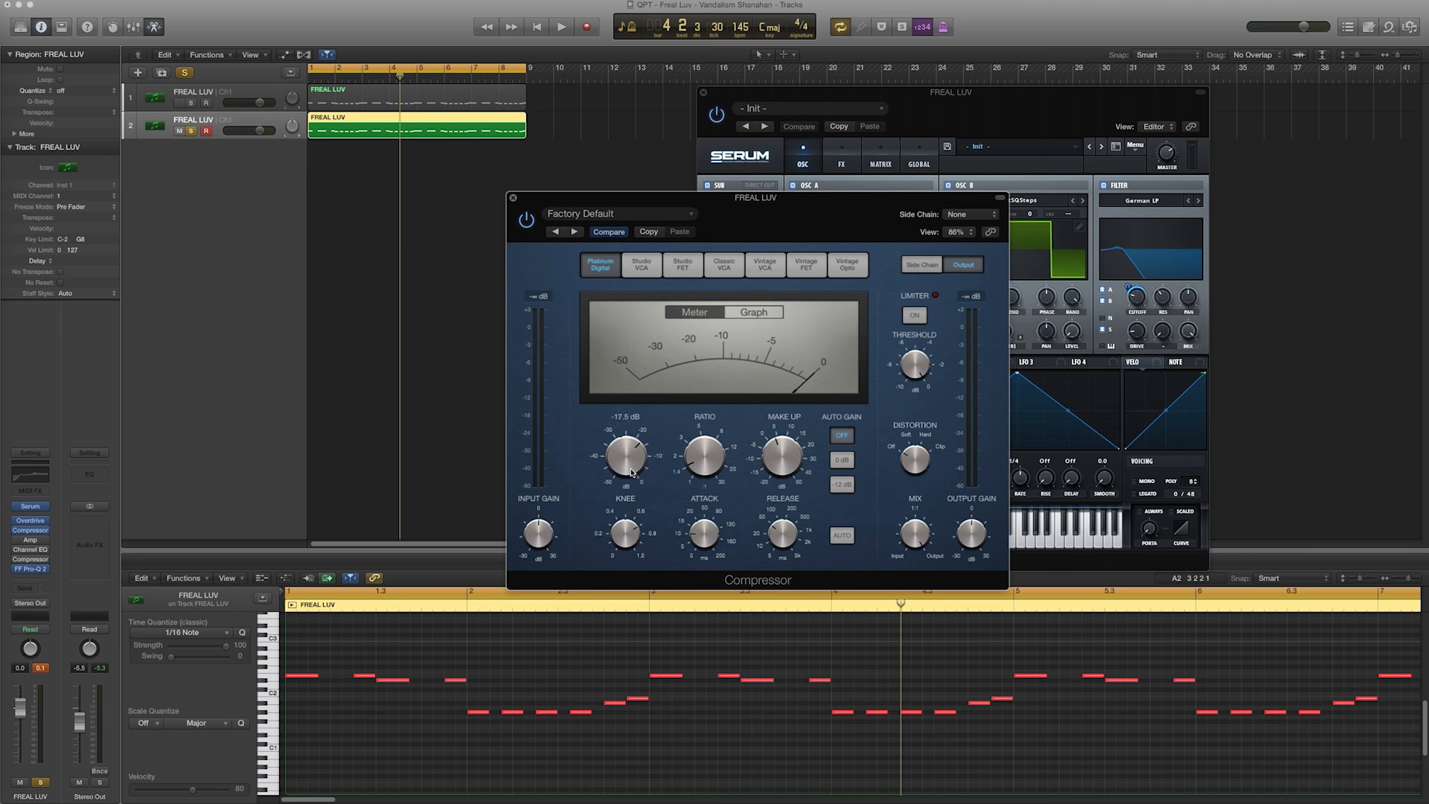
# Adjust the Compressor's threshold and ratio by ear while the FREAL LUV loop plays, then stop playback.
pyautogui.press('space')
pyautogui.moveTo(631, 491); pyautogui.dragTo(630, 447)
pyautogui.moveTo(711, 470); pyautogui.dragTo(712, 441)
pyautogui.moveTo(633, 467); pyautogui.dragTo(637, 423)
pyautogui.press('space')
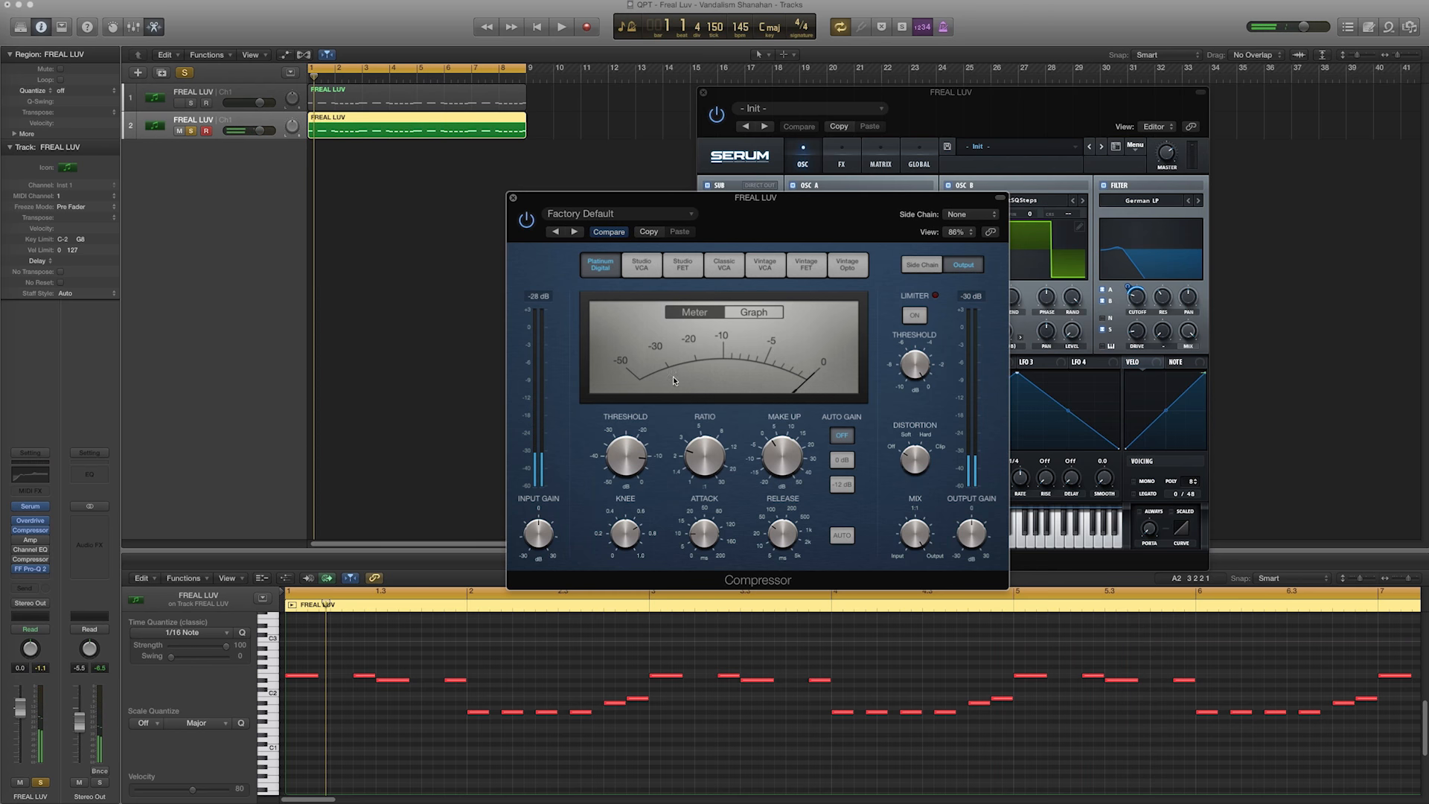
# Close the Compressor and Serum windows and deselect the FREAL LUV region.
pyautogui.click(514, 198)
pyautogui.click(707, 95)
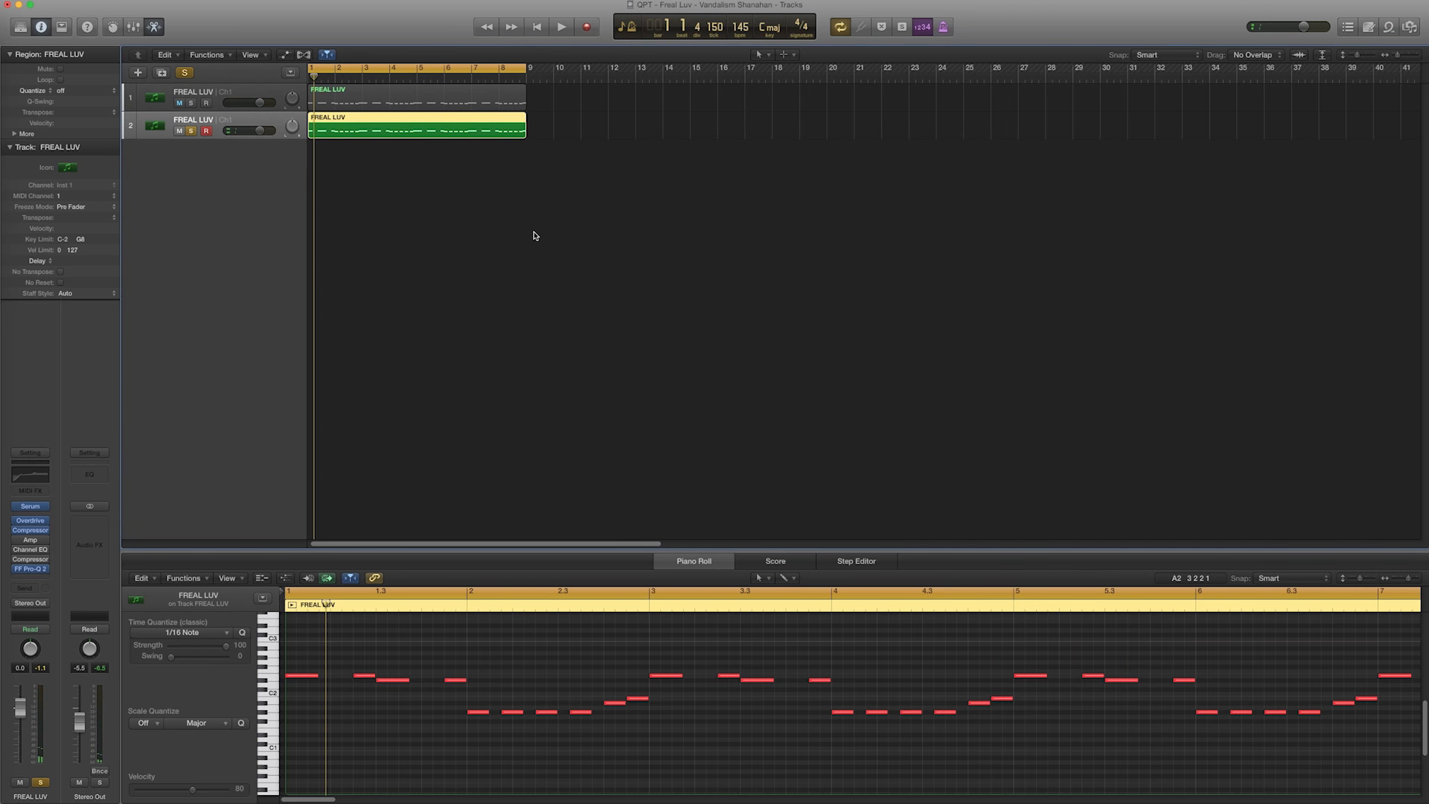
pyautogui.click(533, 233)
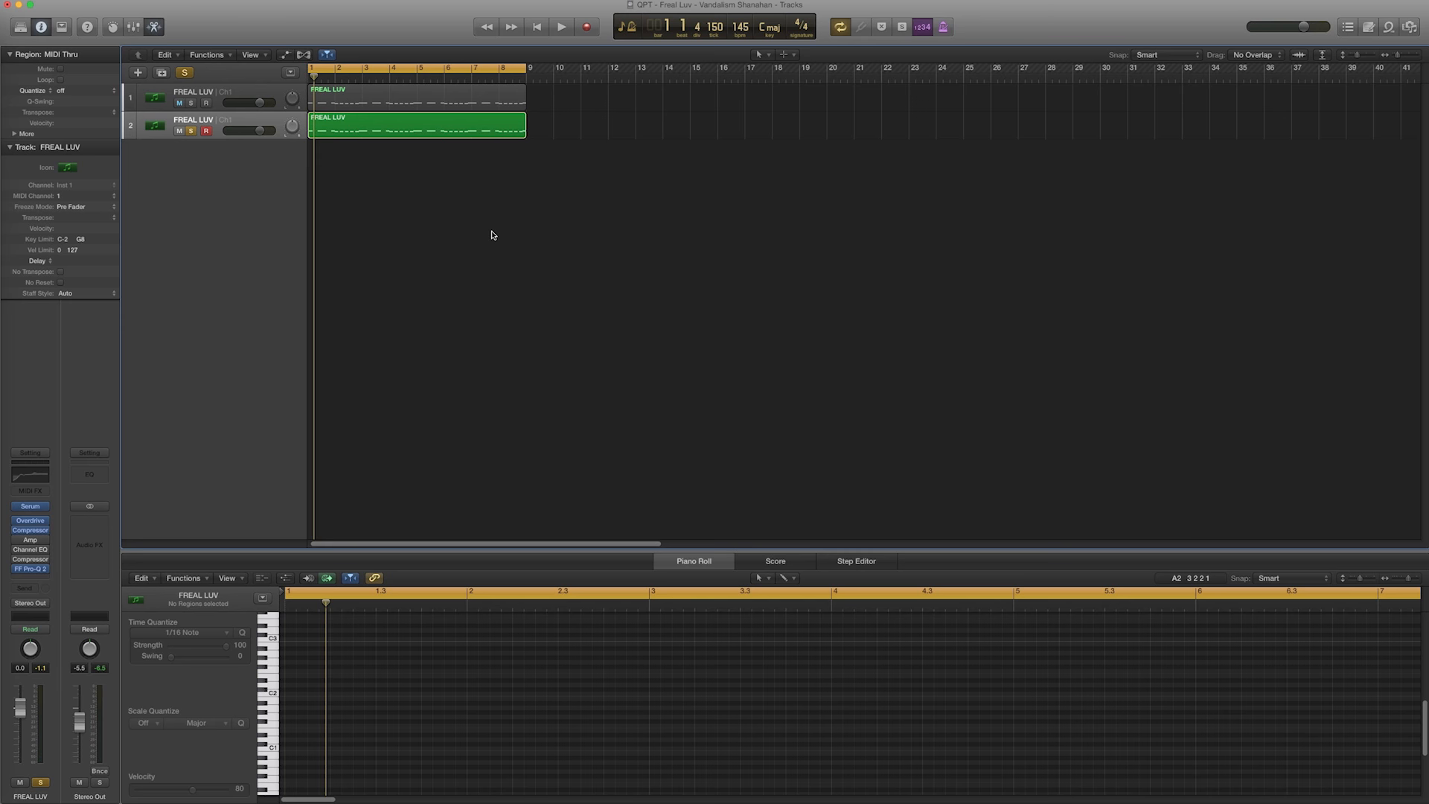